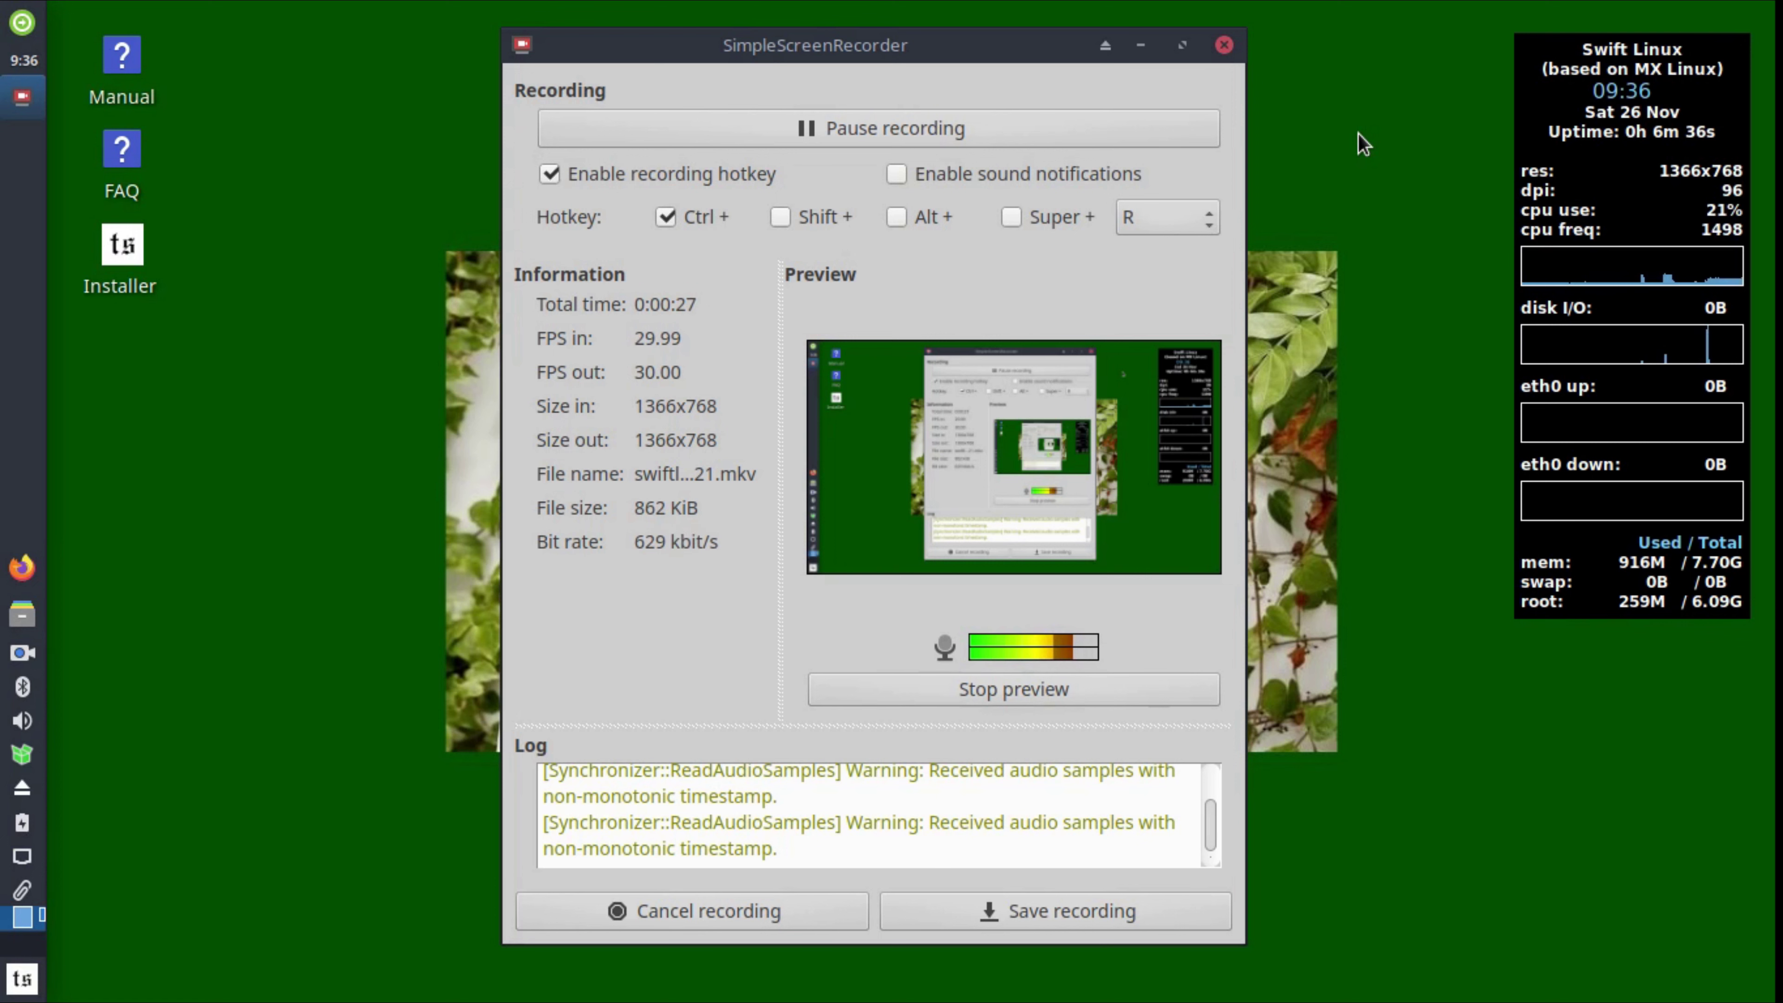
# Step: Minimize the screen recorder and start the system installer from the desktop
pyautogui.click(1141, 45)
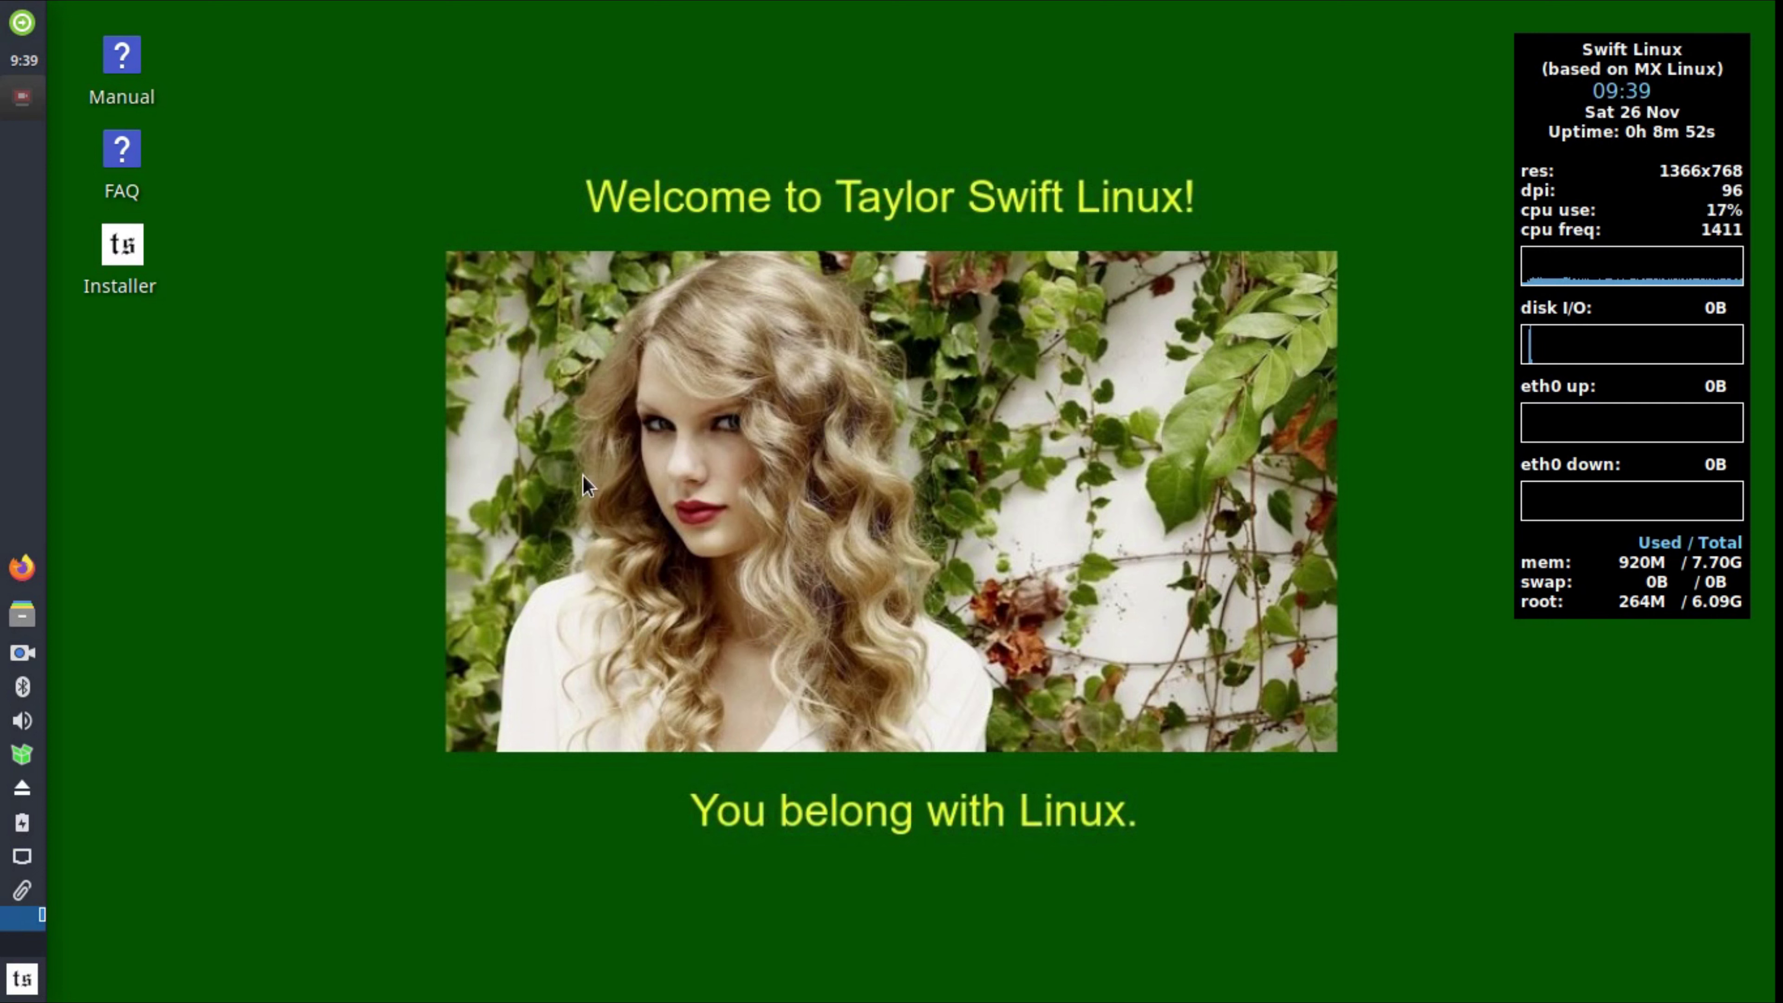
pyautogui.click(105, 268)
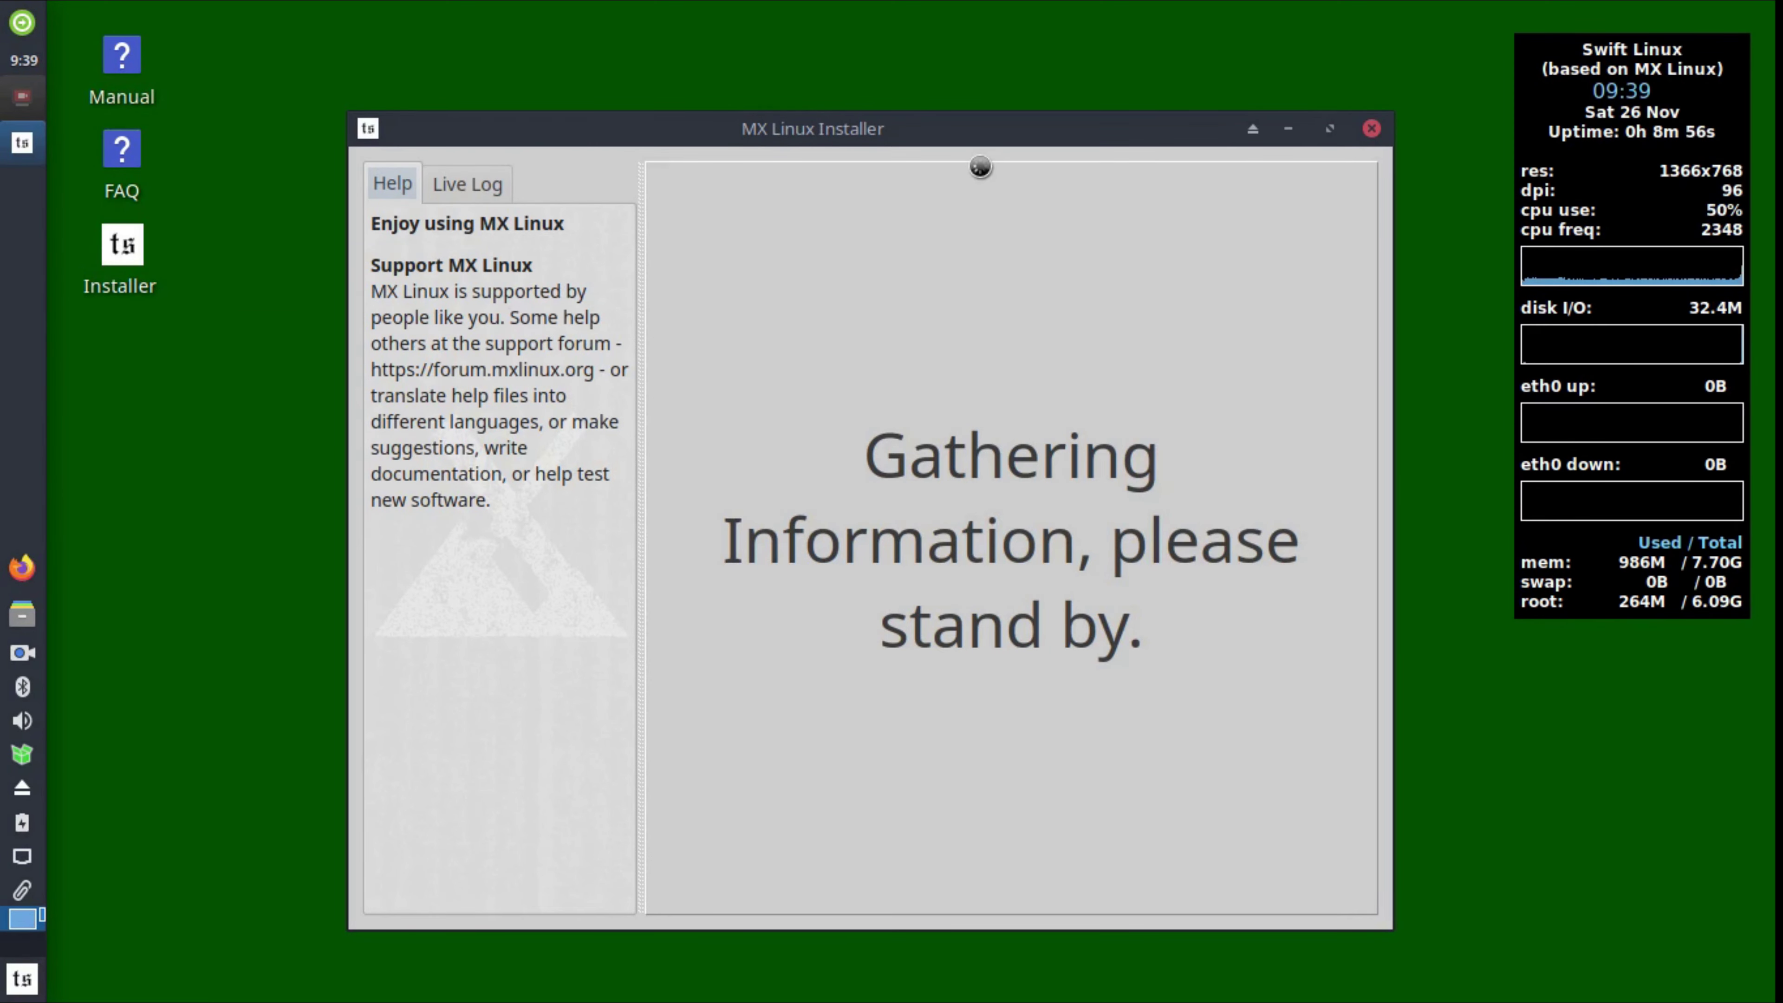
pyautogui.moveTo(972, 141); pyautogui.dragTo(980, 96)
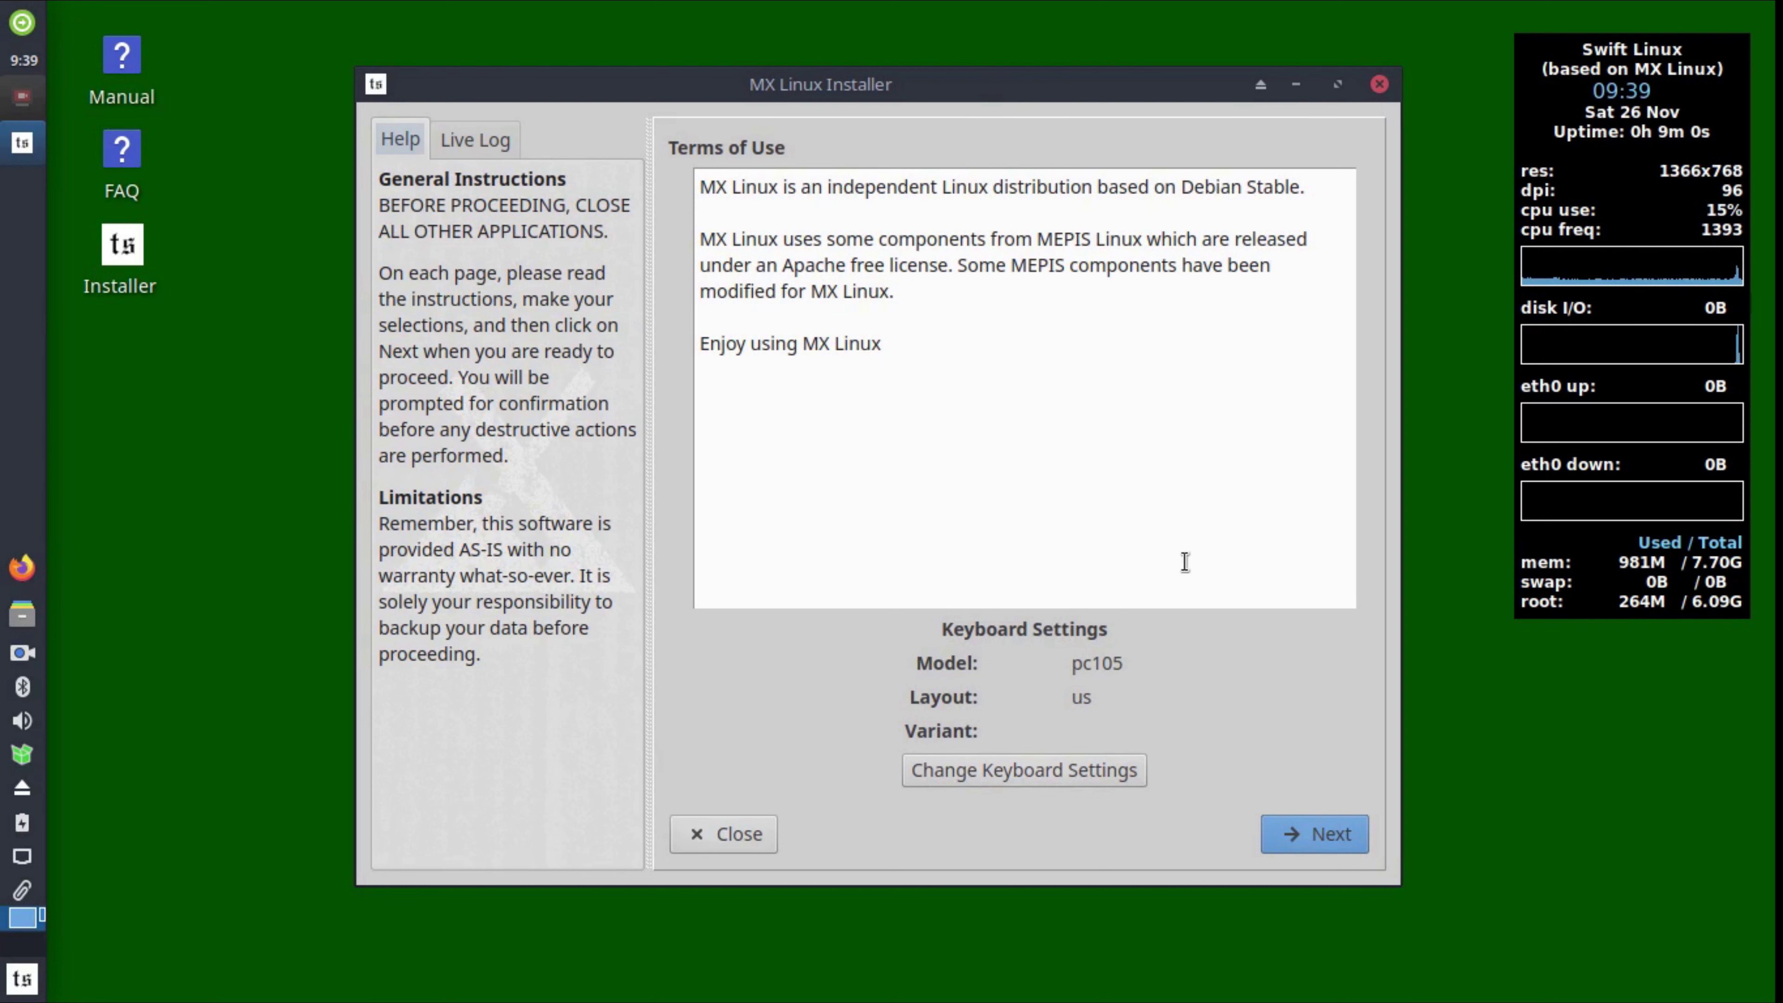
# Step: Add the Spanish (Latin American) keyboard layout without a variant to the installer's keyboard settings
pyautogui.click(1093, 769)
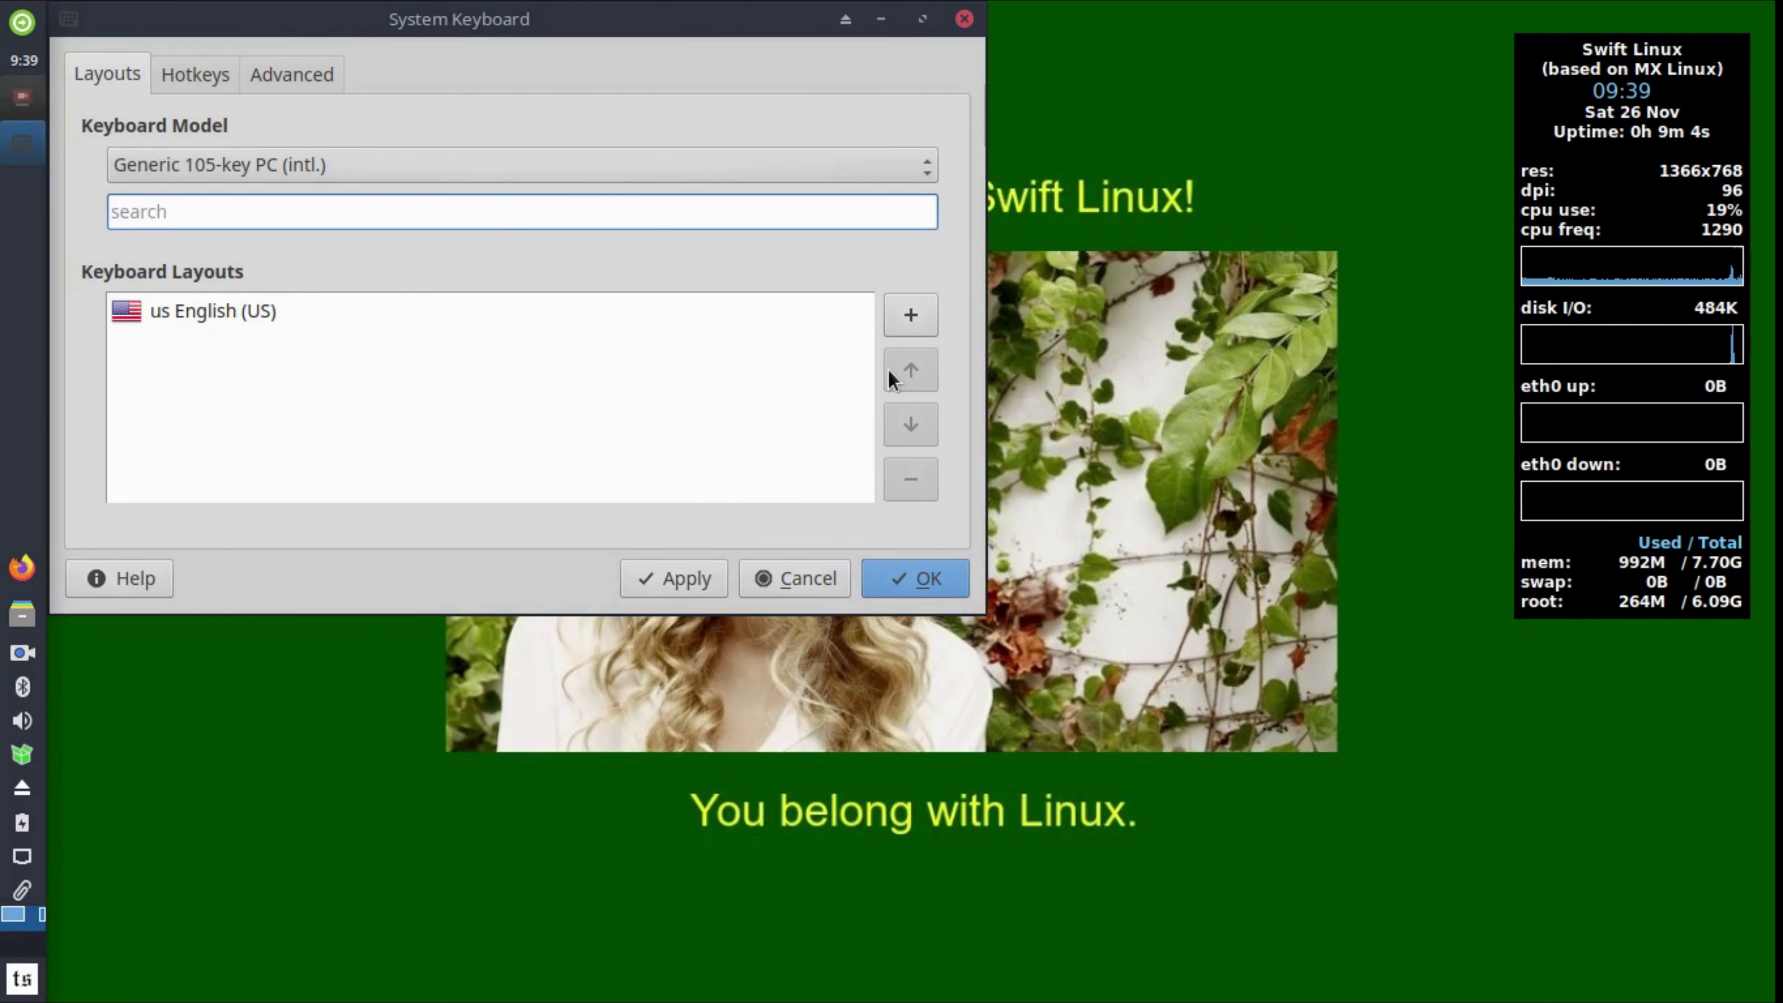
pyautogui.click(920, 305)
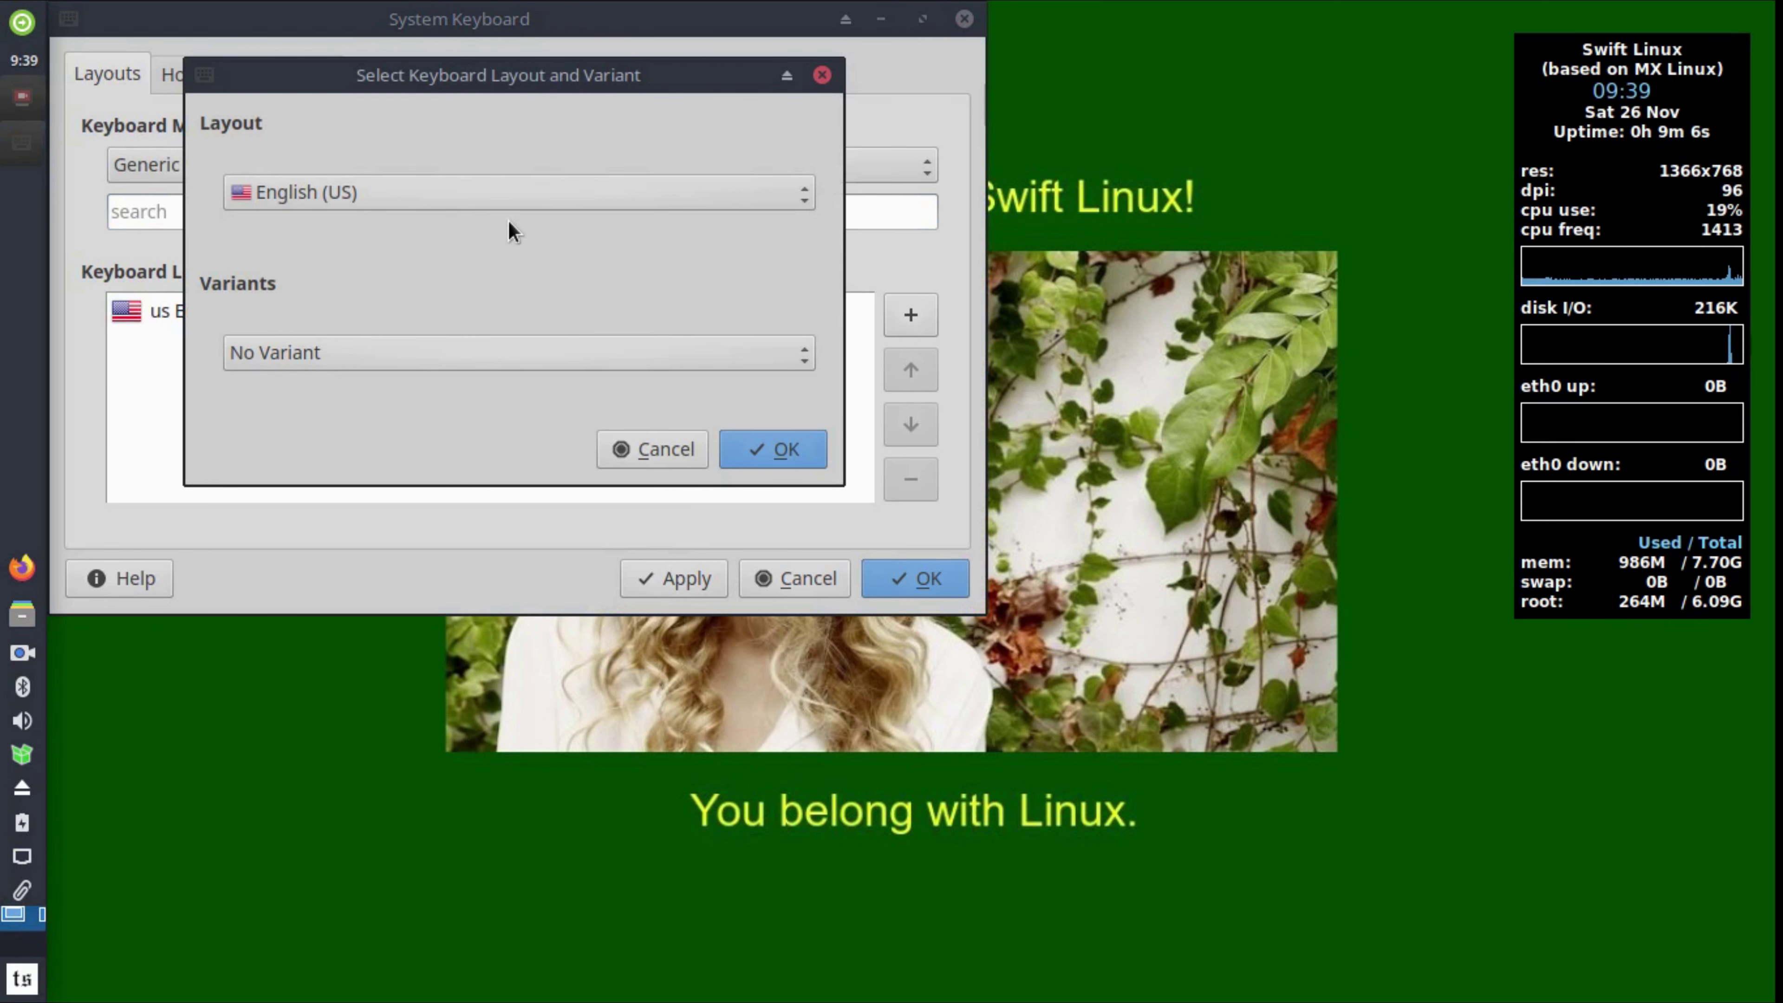
pyautogui.click(510, 191)
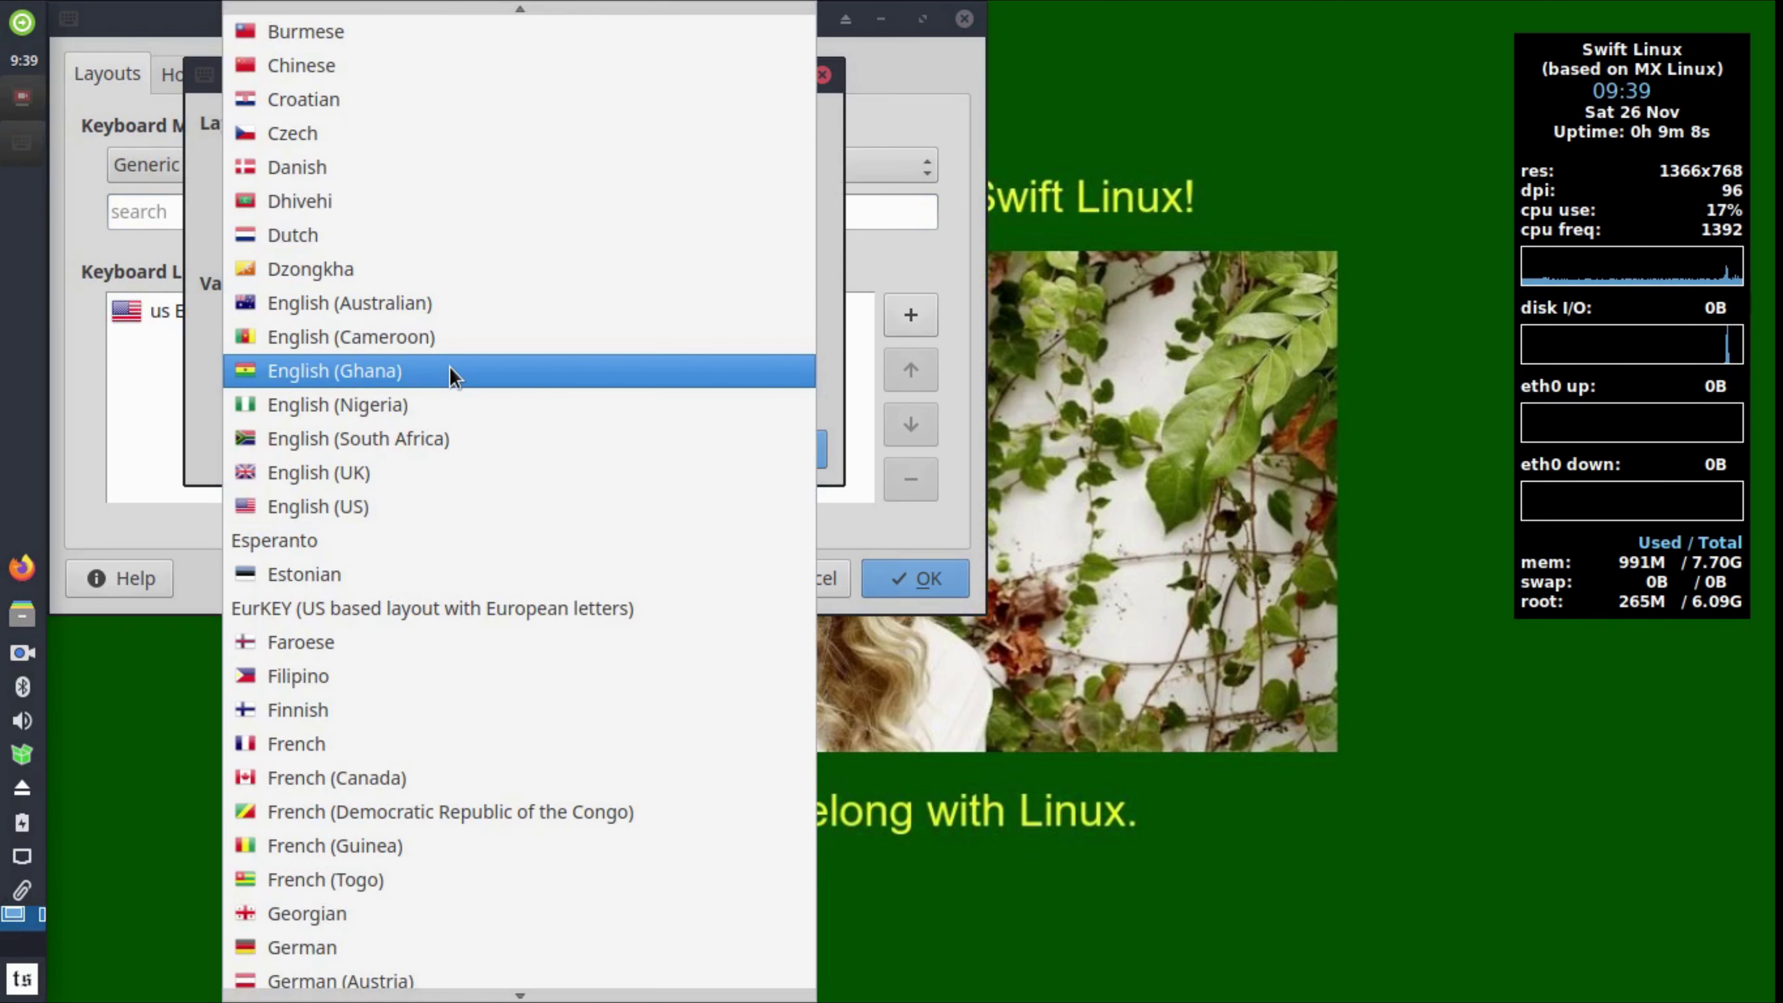
pyautogui.scroll(-12, 456, 372)
pyautogui.scroll(-7, 457, 370)
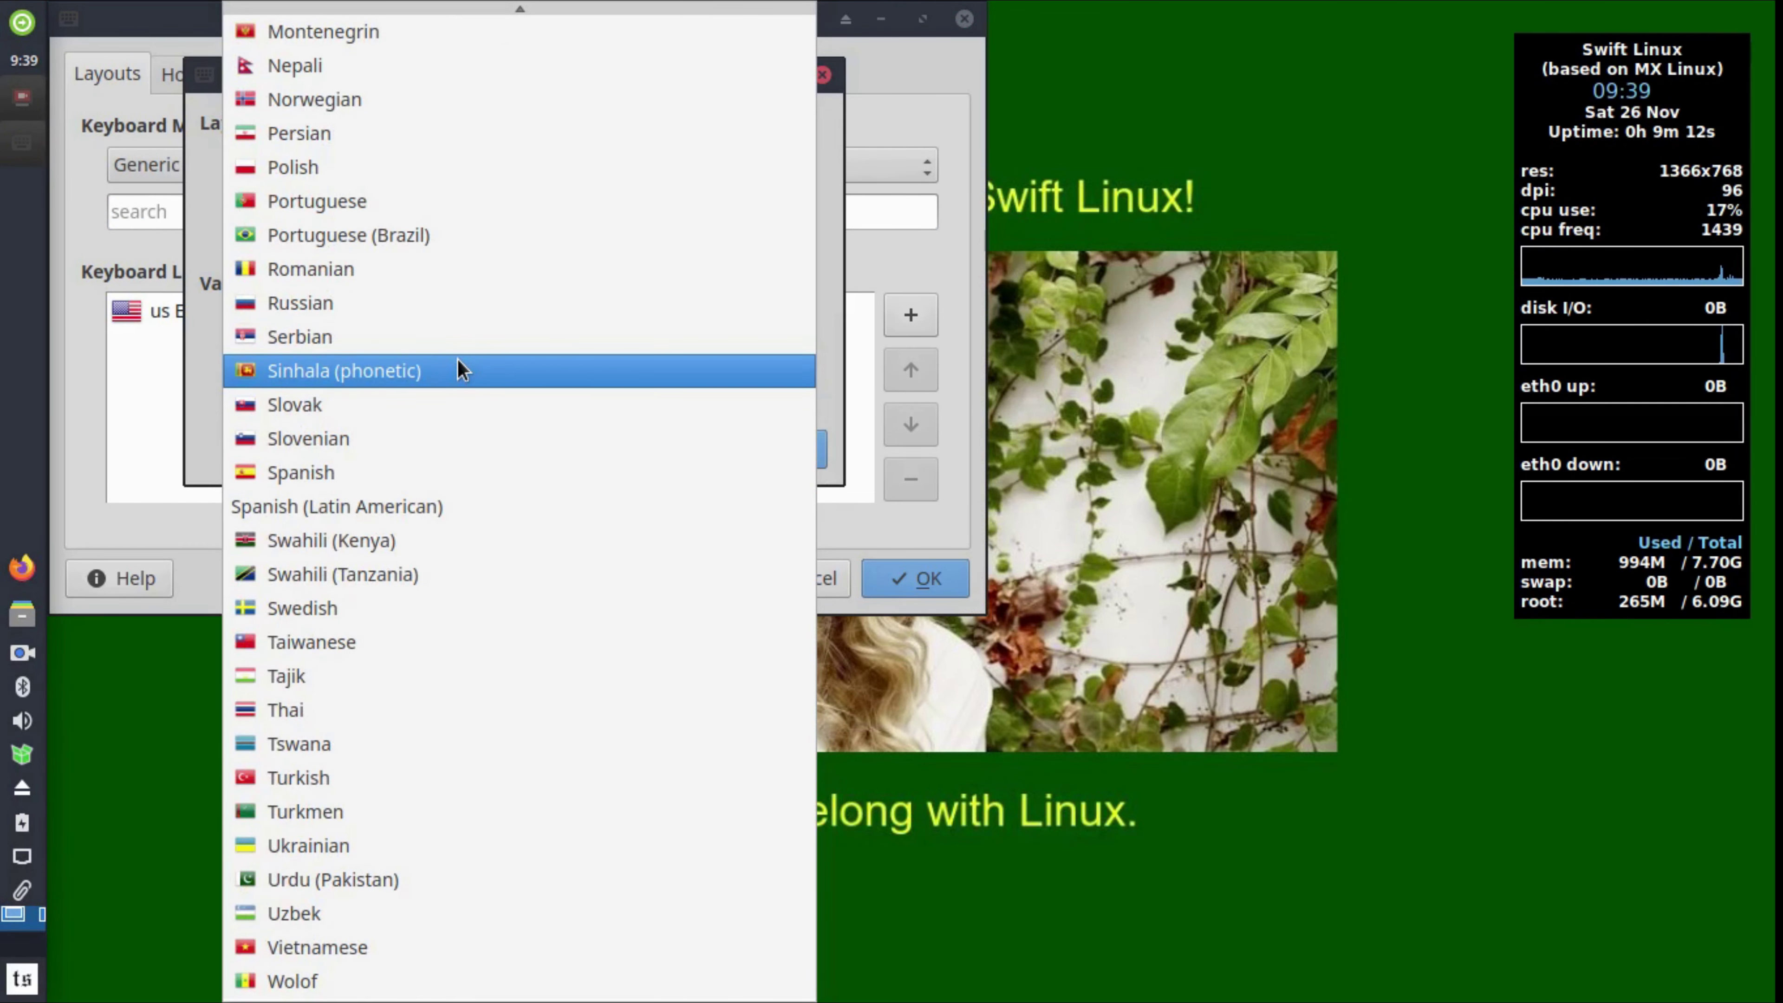
pyautogui.click(395, 527)
pyautogui.click(548, 204)
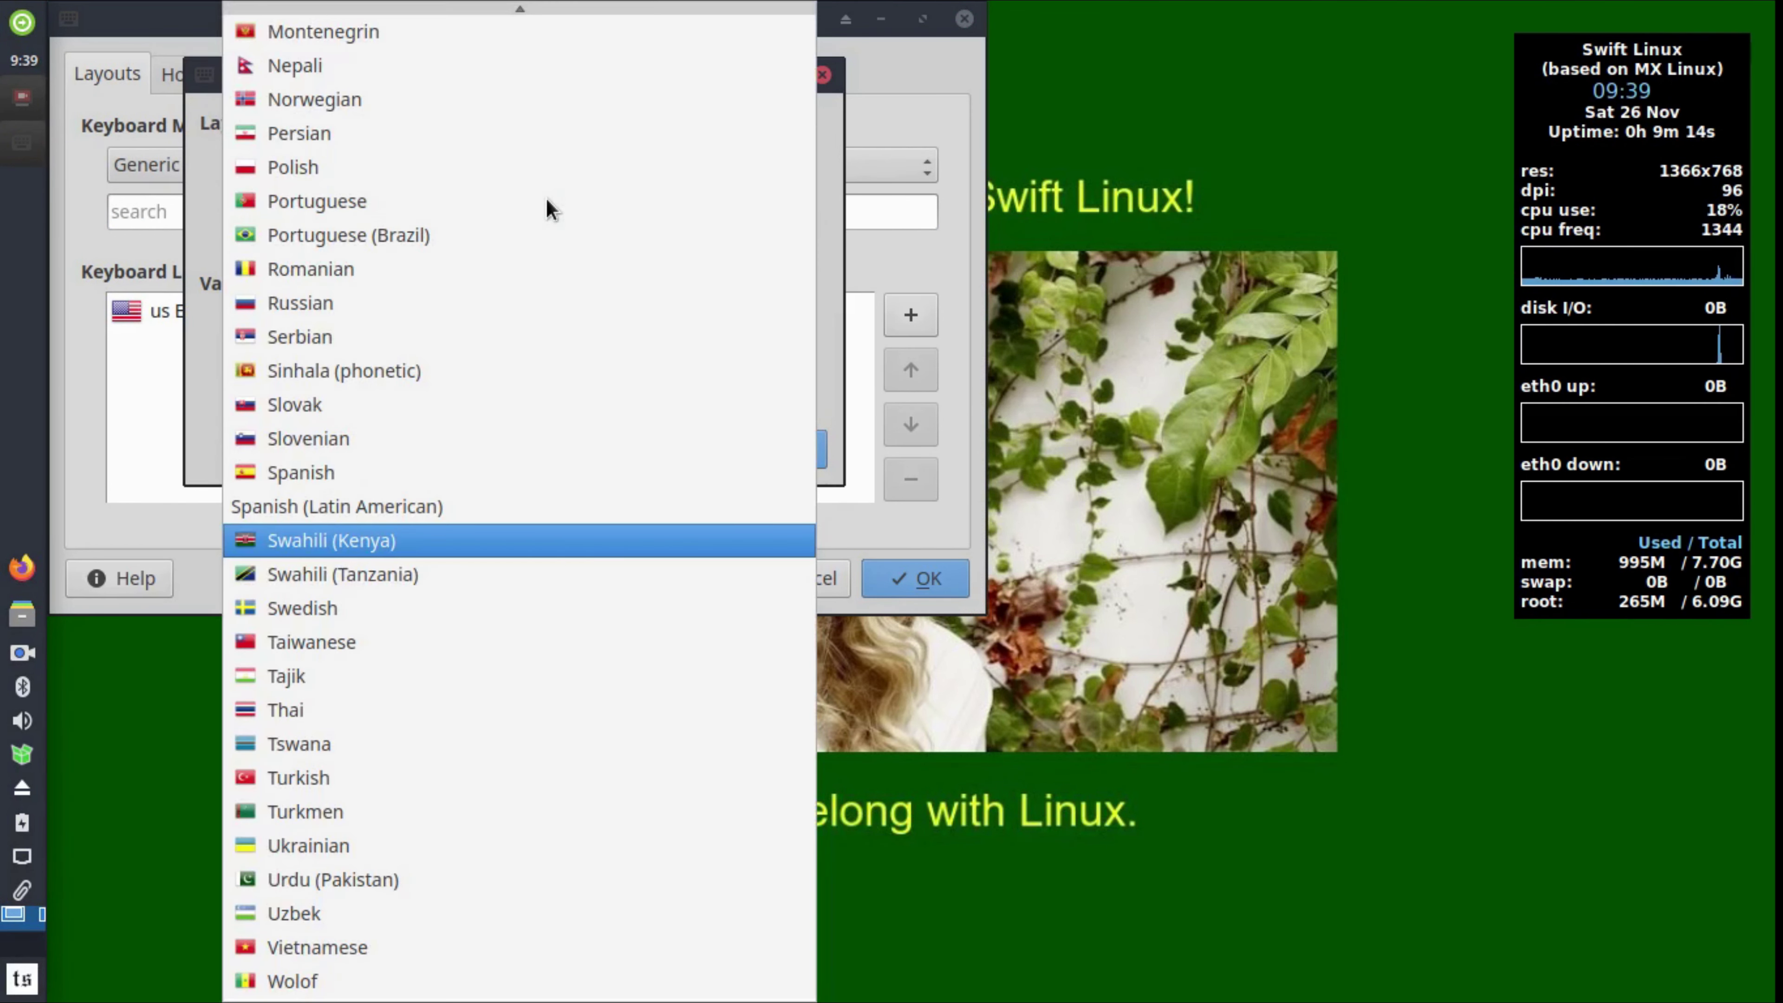
pyautogui.click(425, 518)
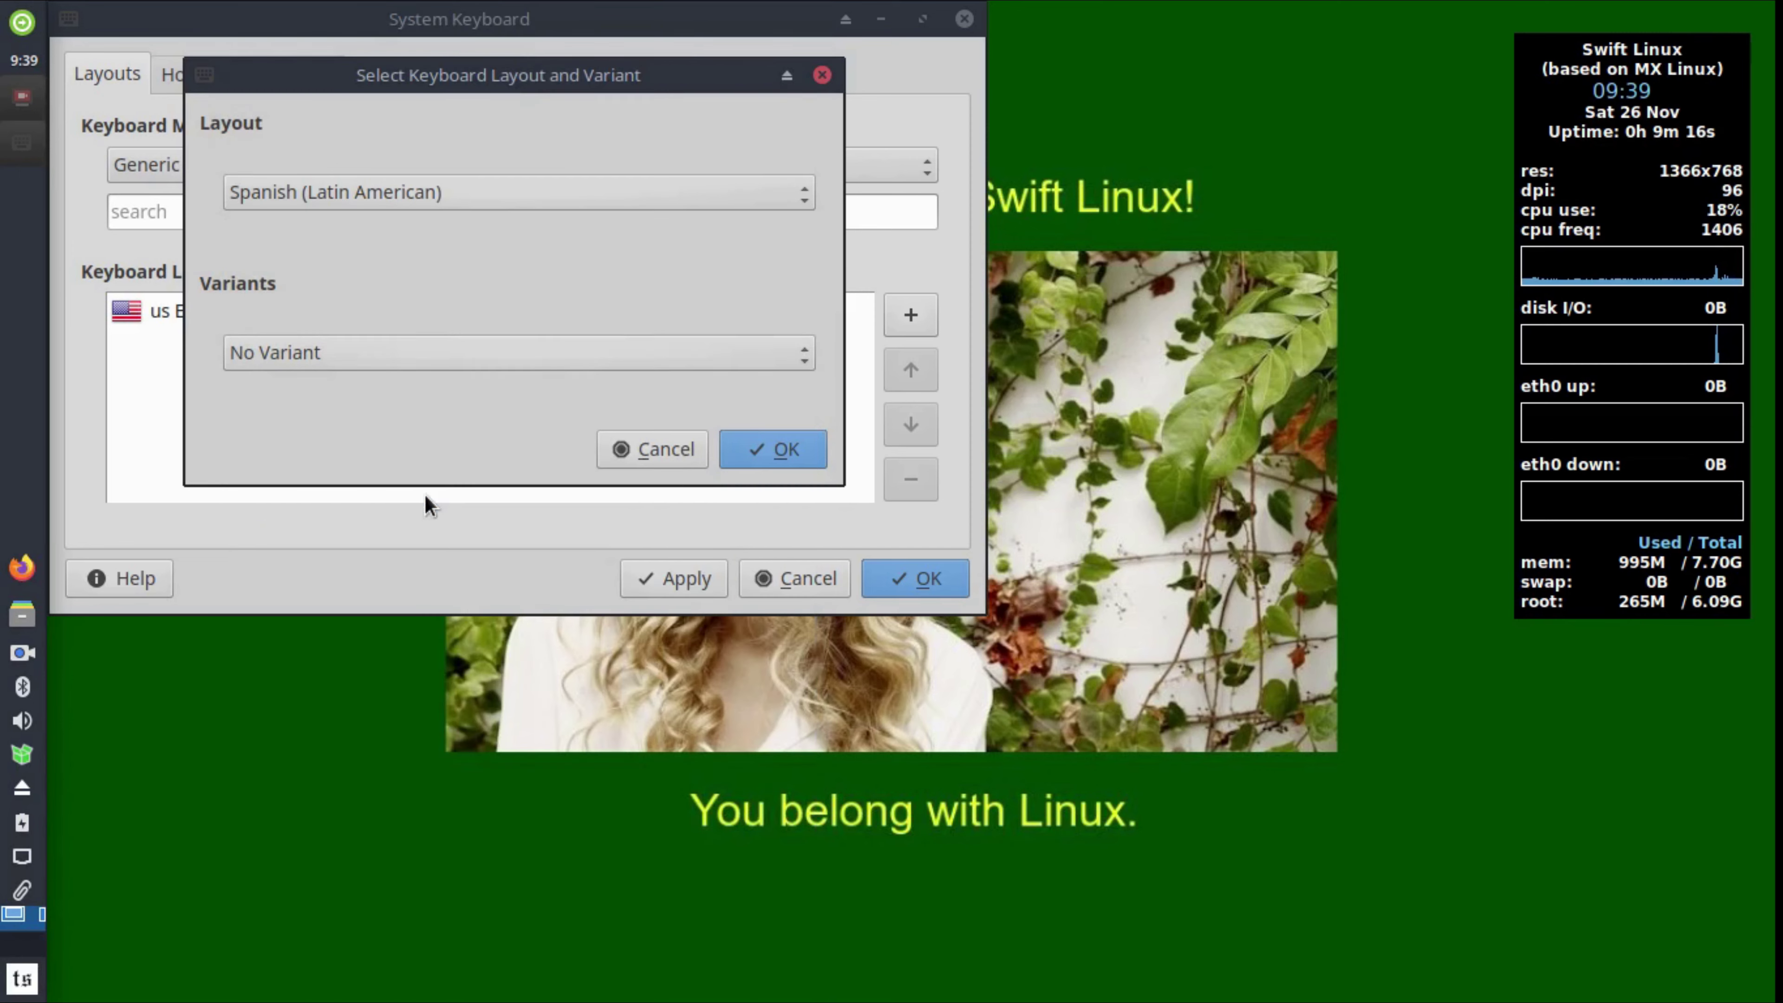
pyautogui.click(744, 453)
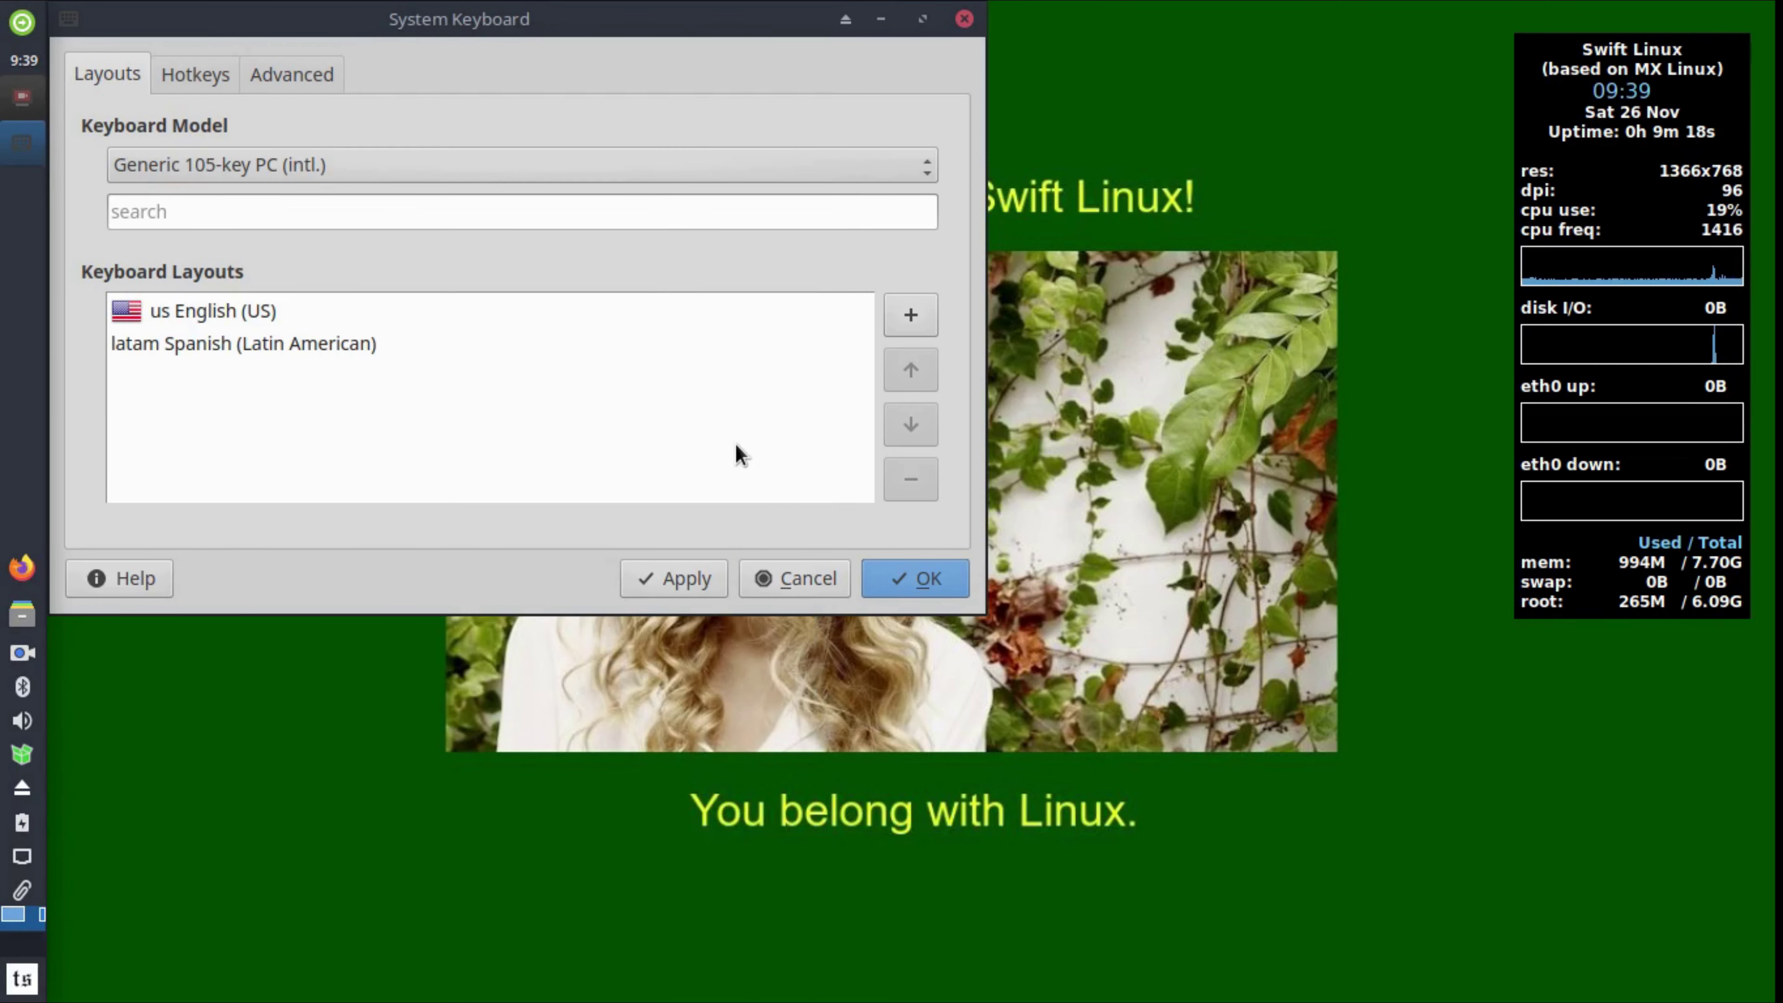
# Step: Place the Spanish (Latin American) layout above English (US) and continue past the Terms of Use with these keyboard settings
pyautogui.click(266, 344)
pyautogui.click(923, 369)
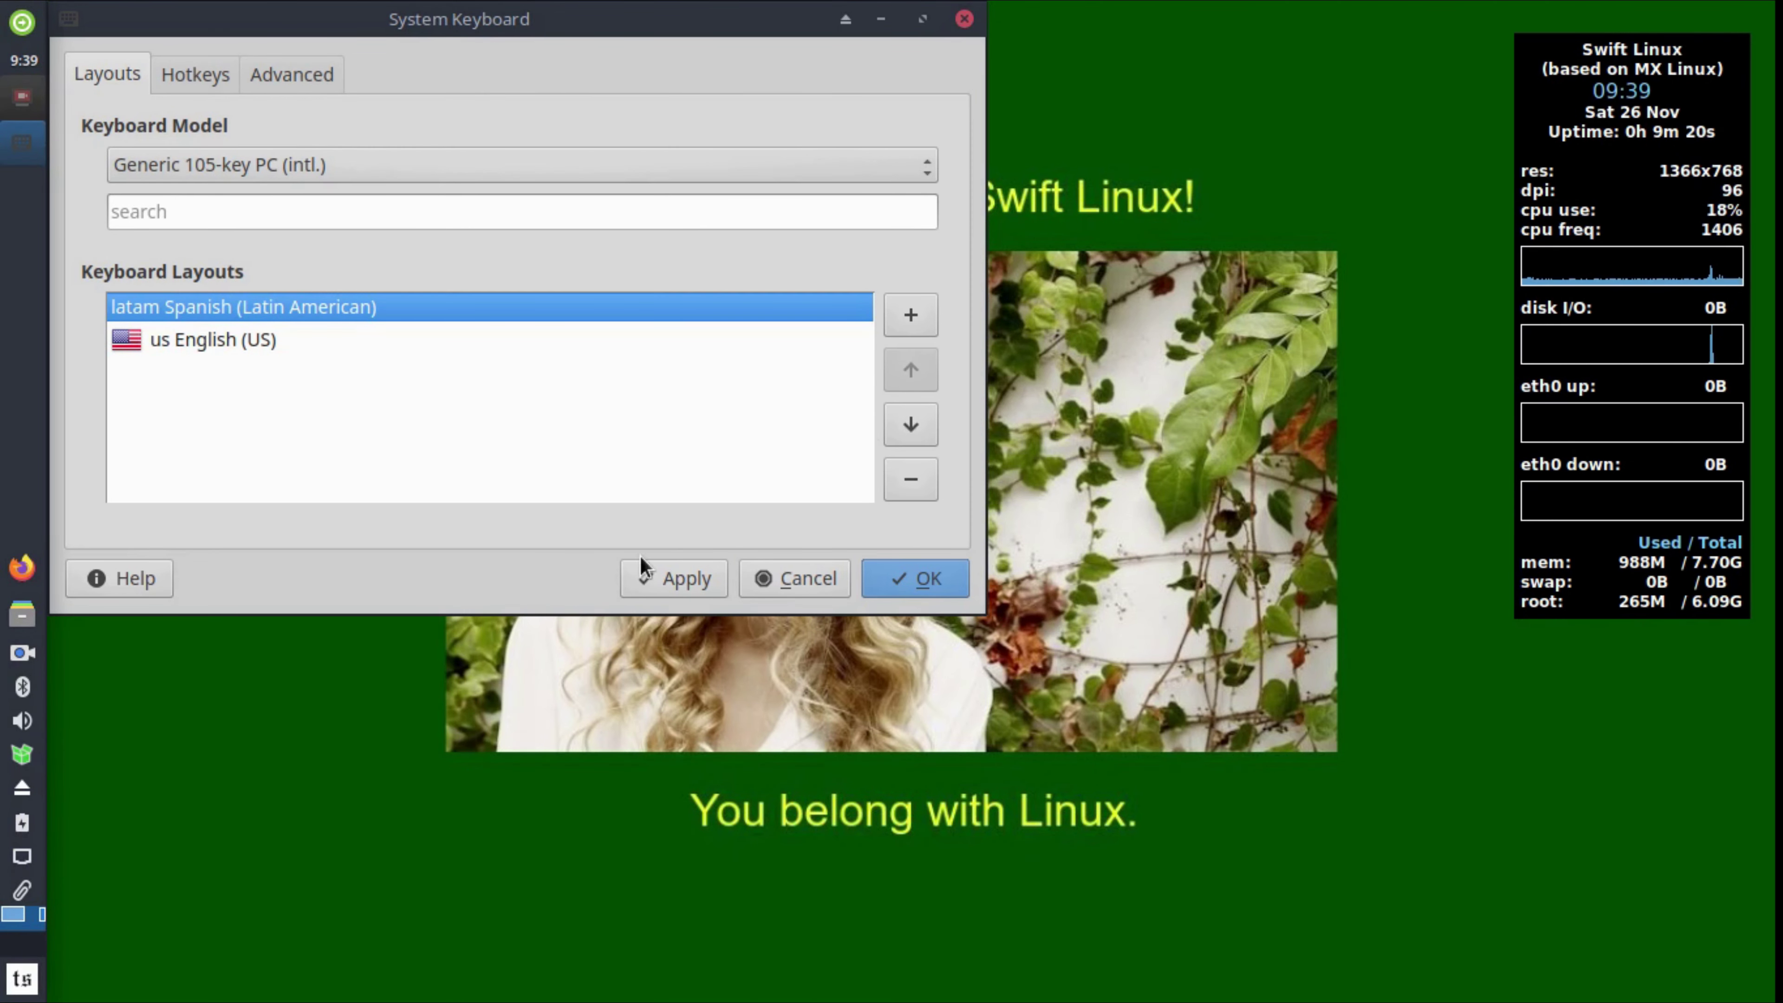
pyautogui.click(912, 580)
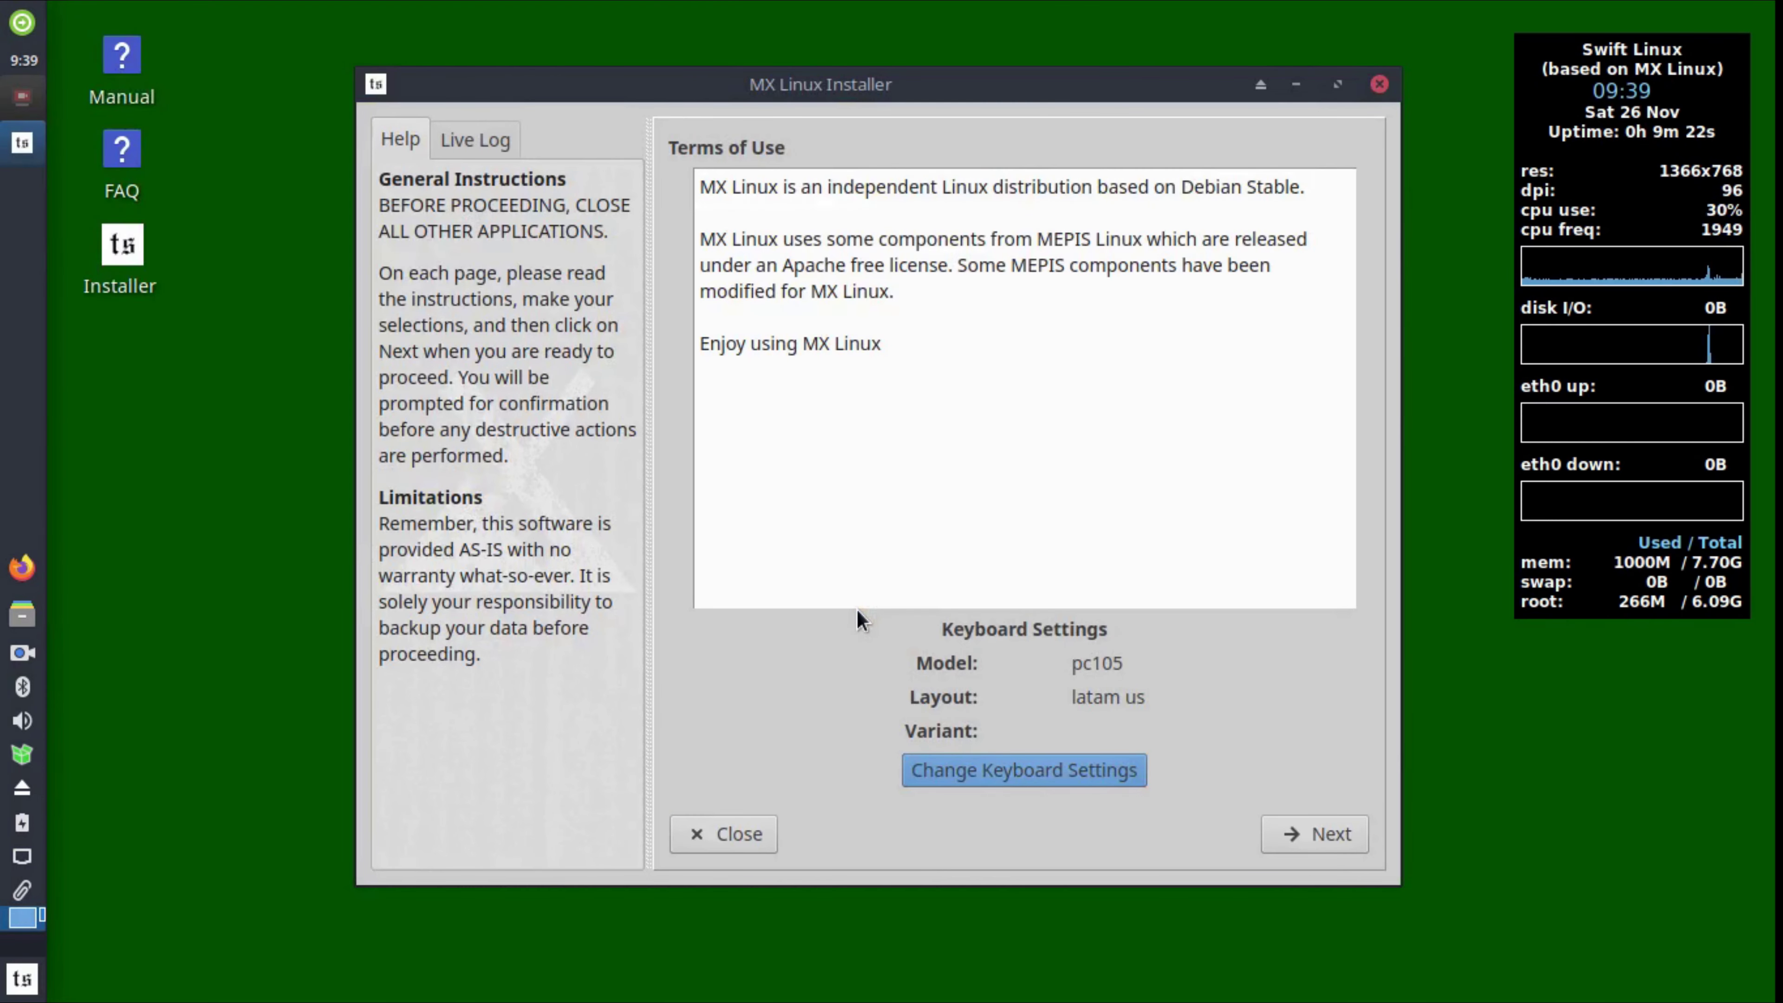
pyautogui.click(1317, 834)
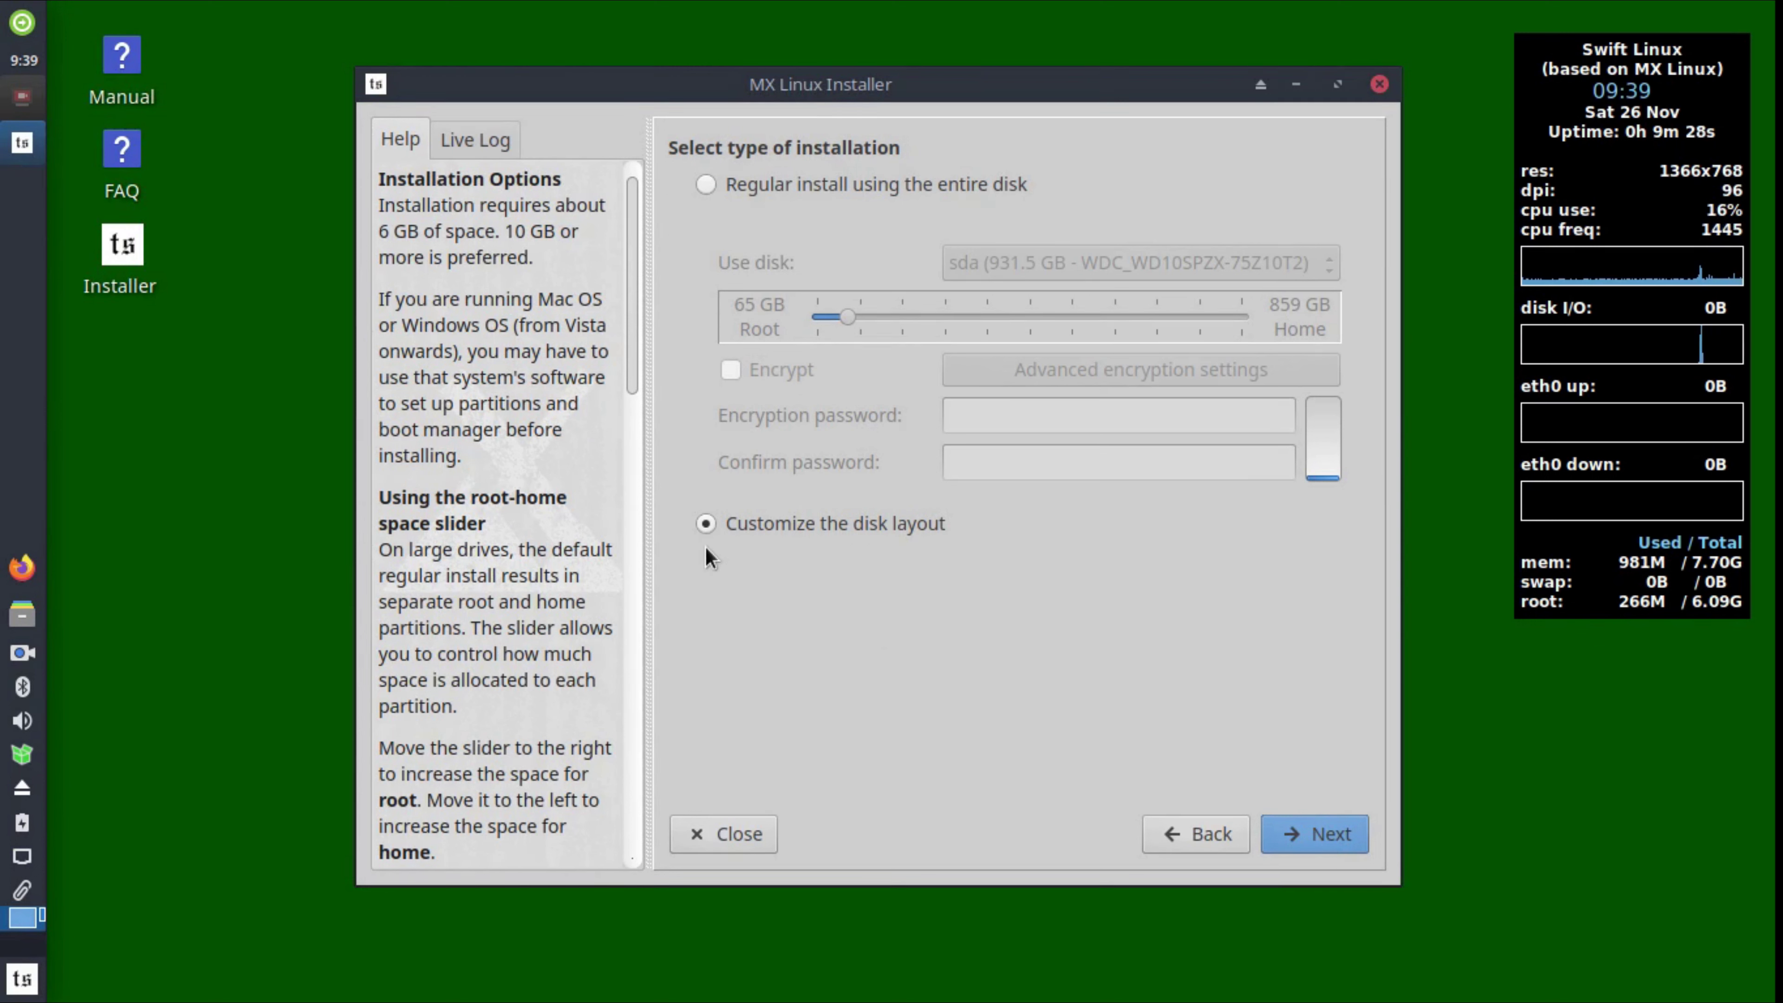
# Step: Using the customized disk layout, assign partition sda6 as root and confirm formatting it
pyautogui.click(1311, 848)
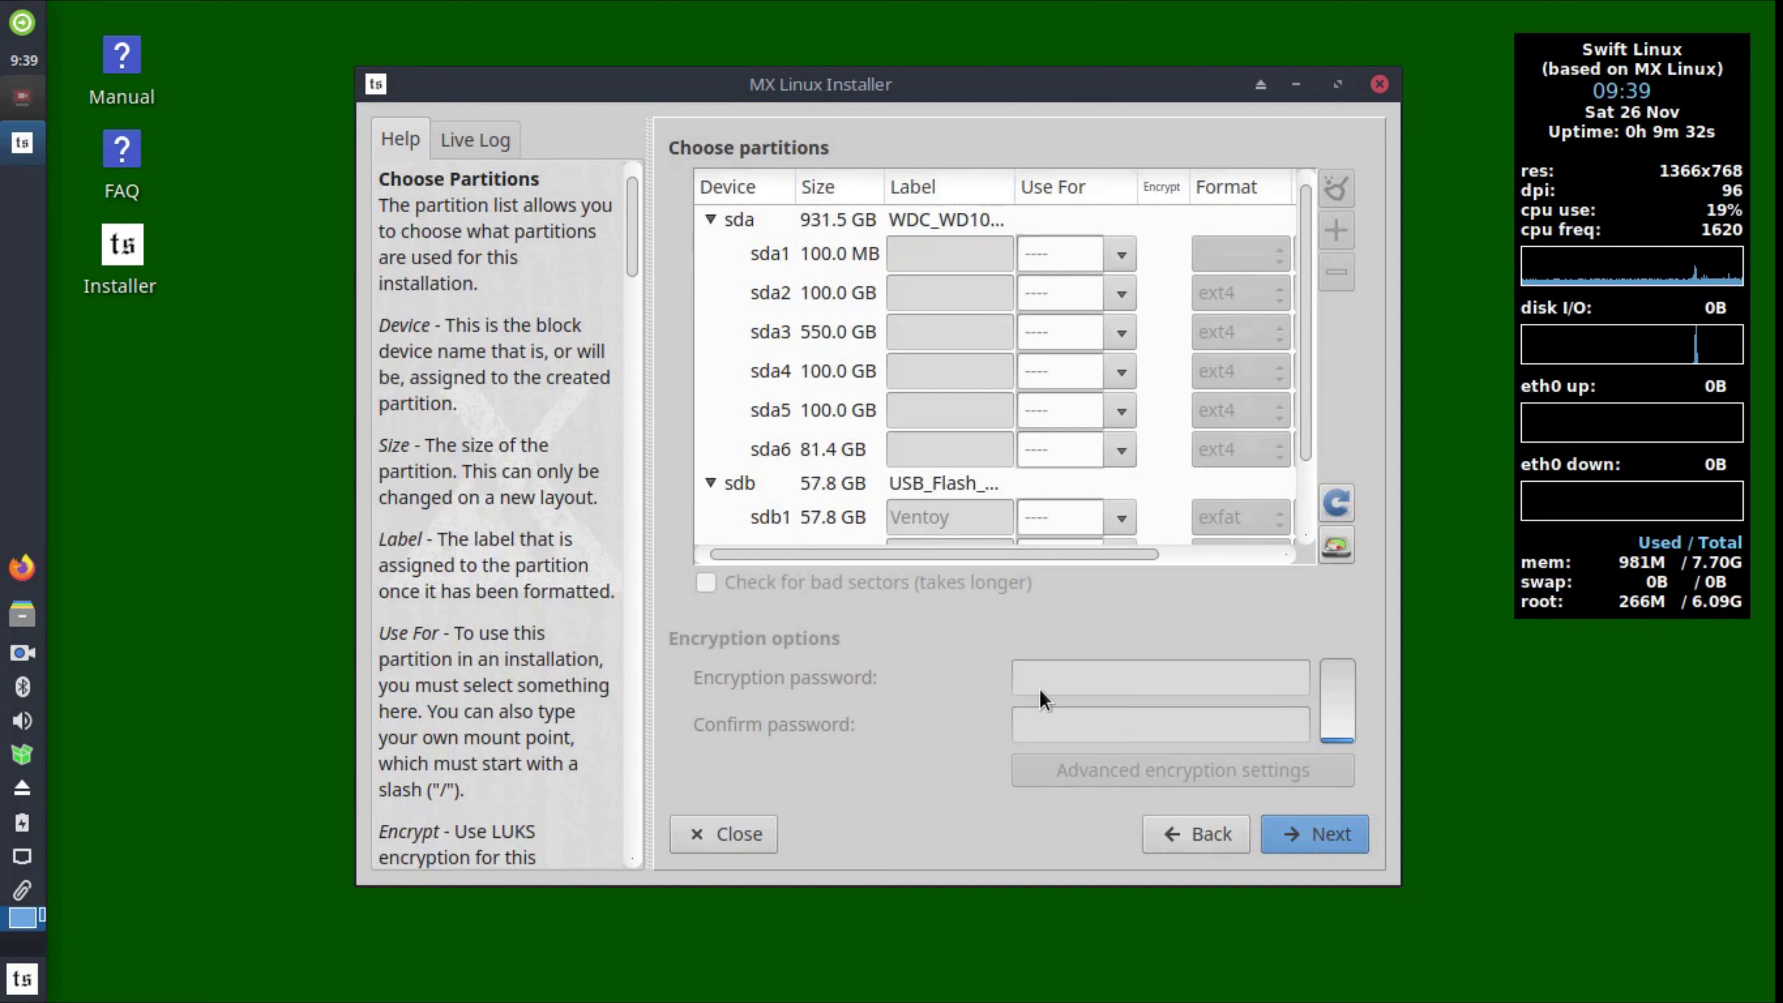
pyautogui.click(830, 458)
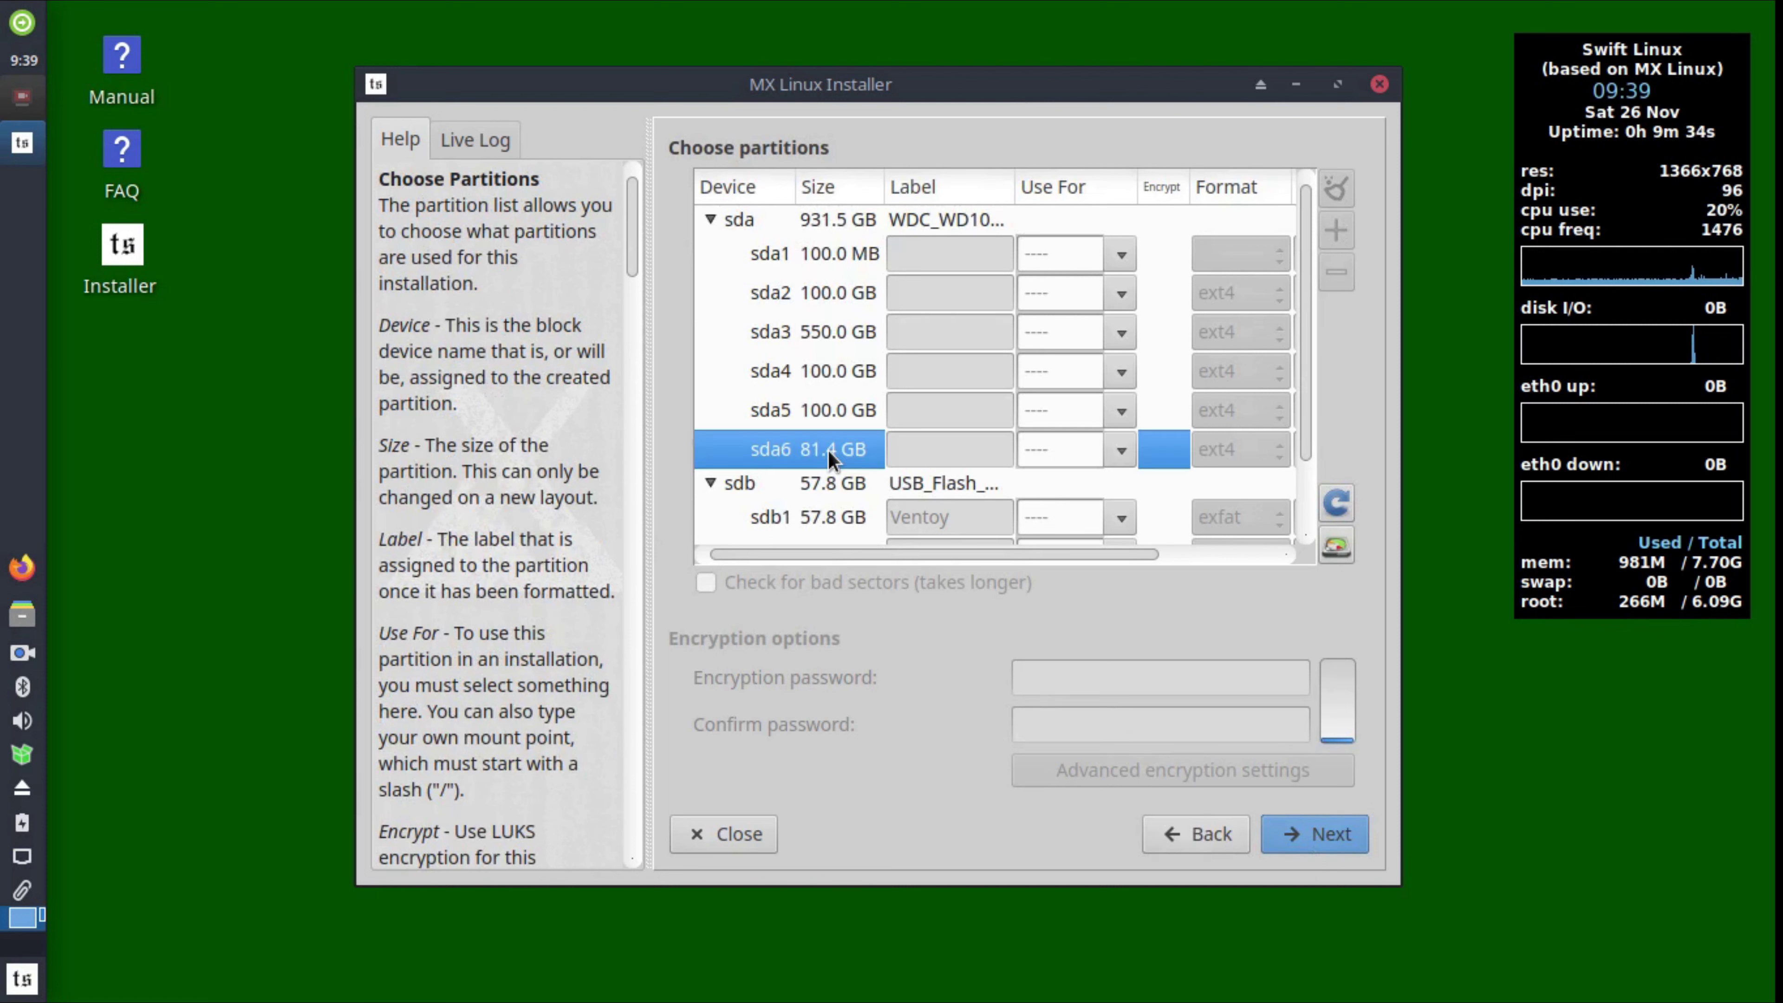
pyautogui.click(1120, 451)
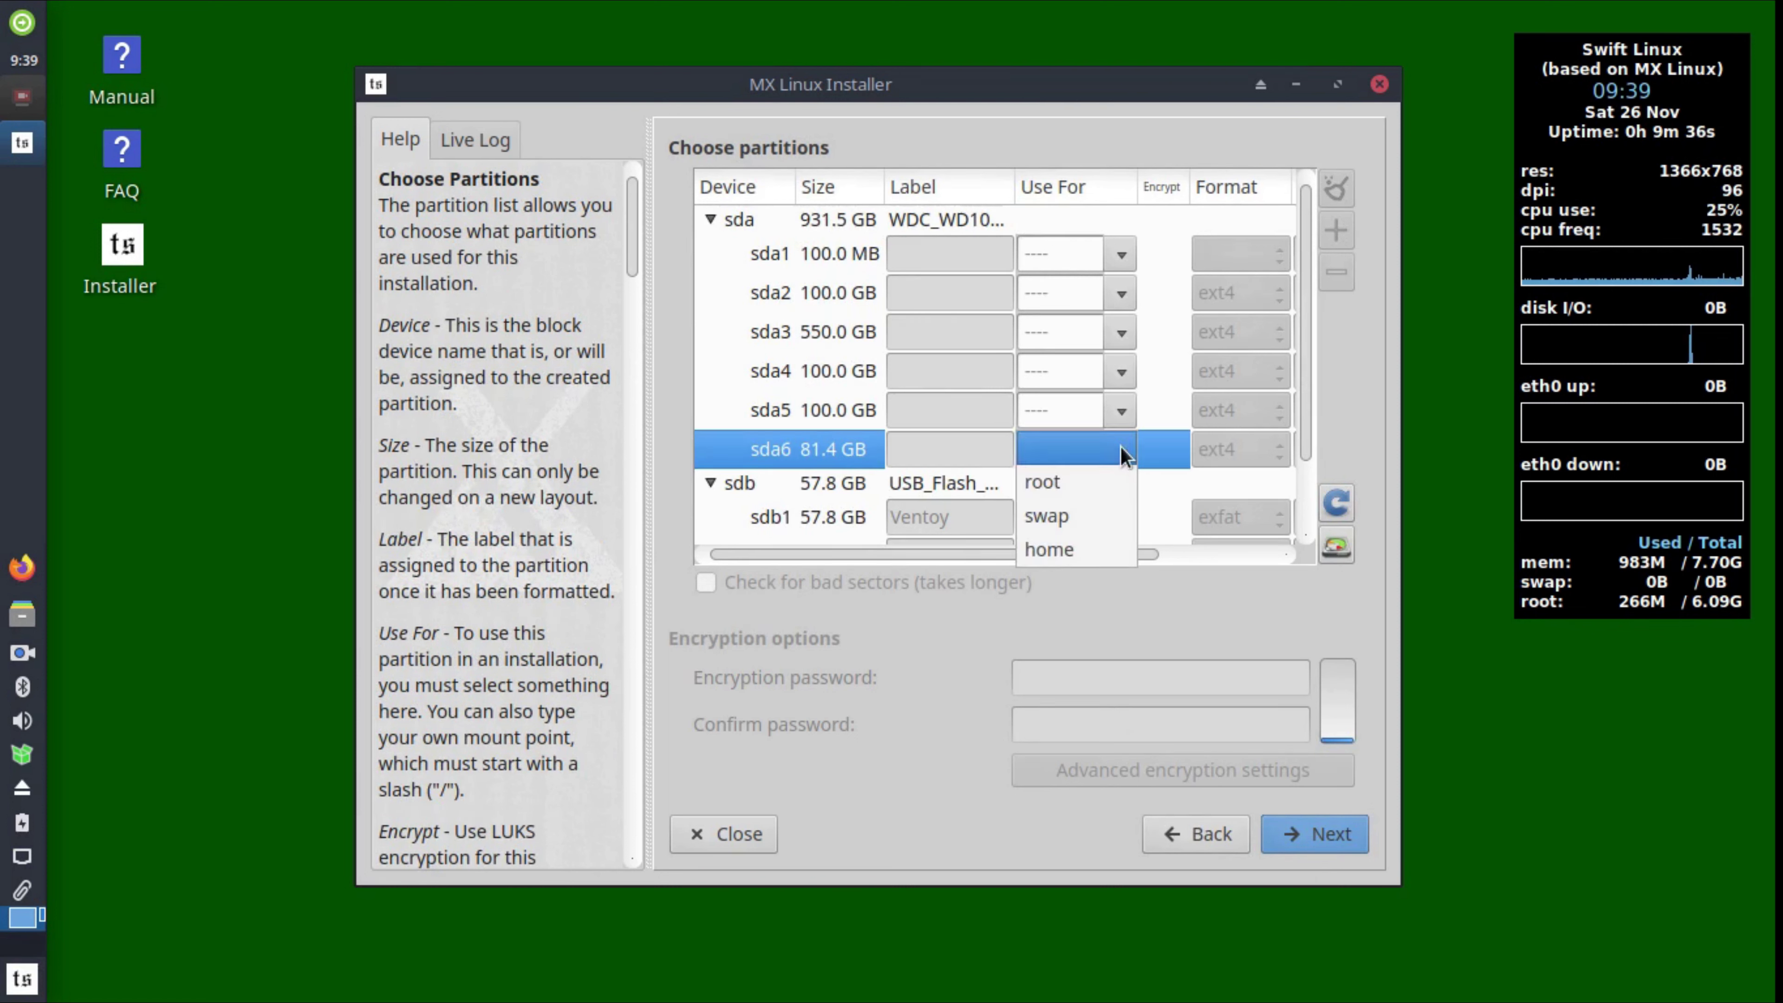
pyautogui.click(1102, 477)
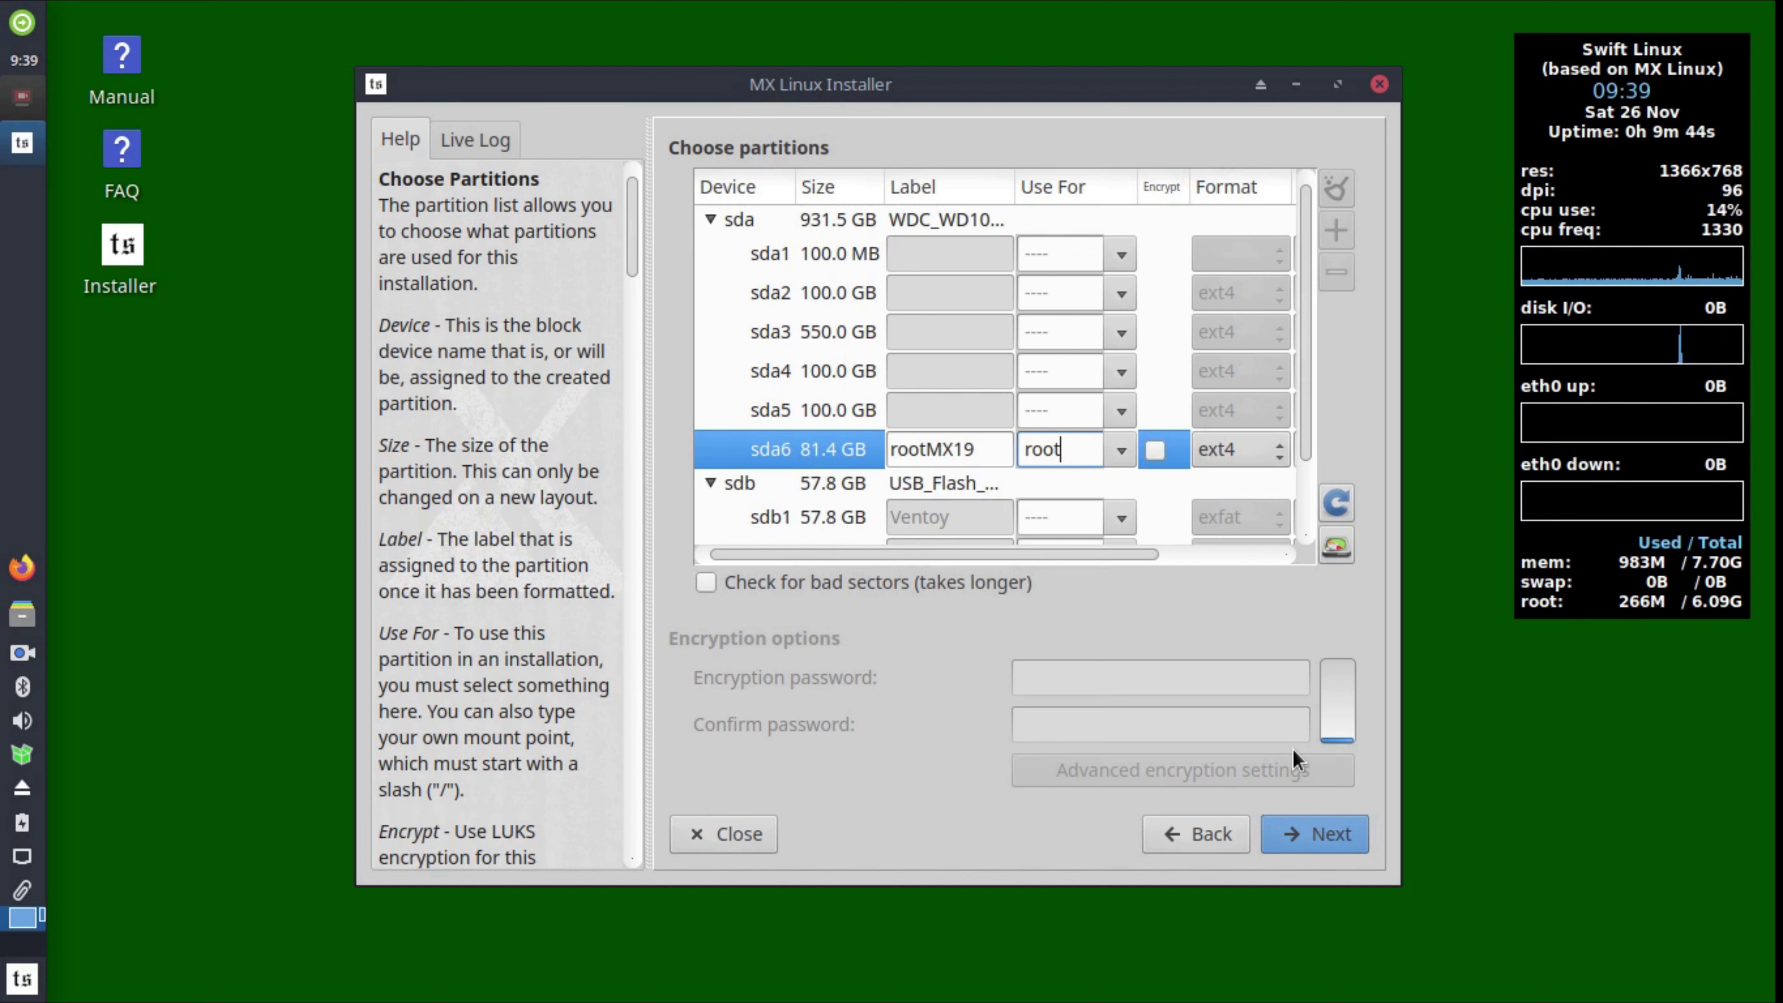
pyautogui.click(1312, 816)
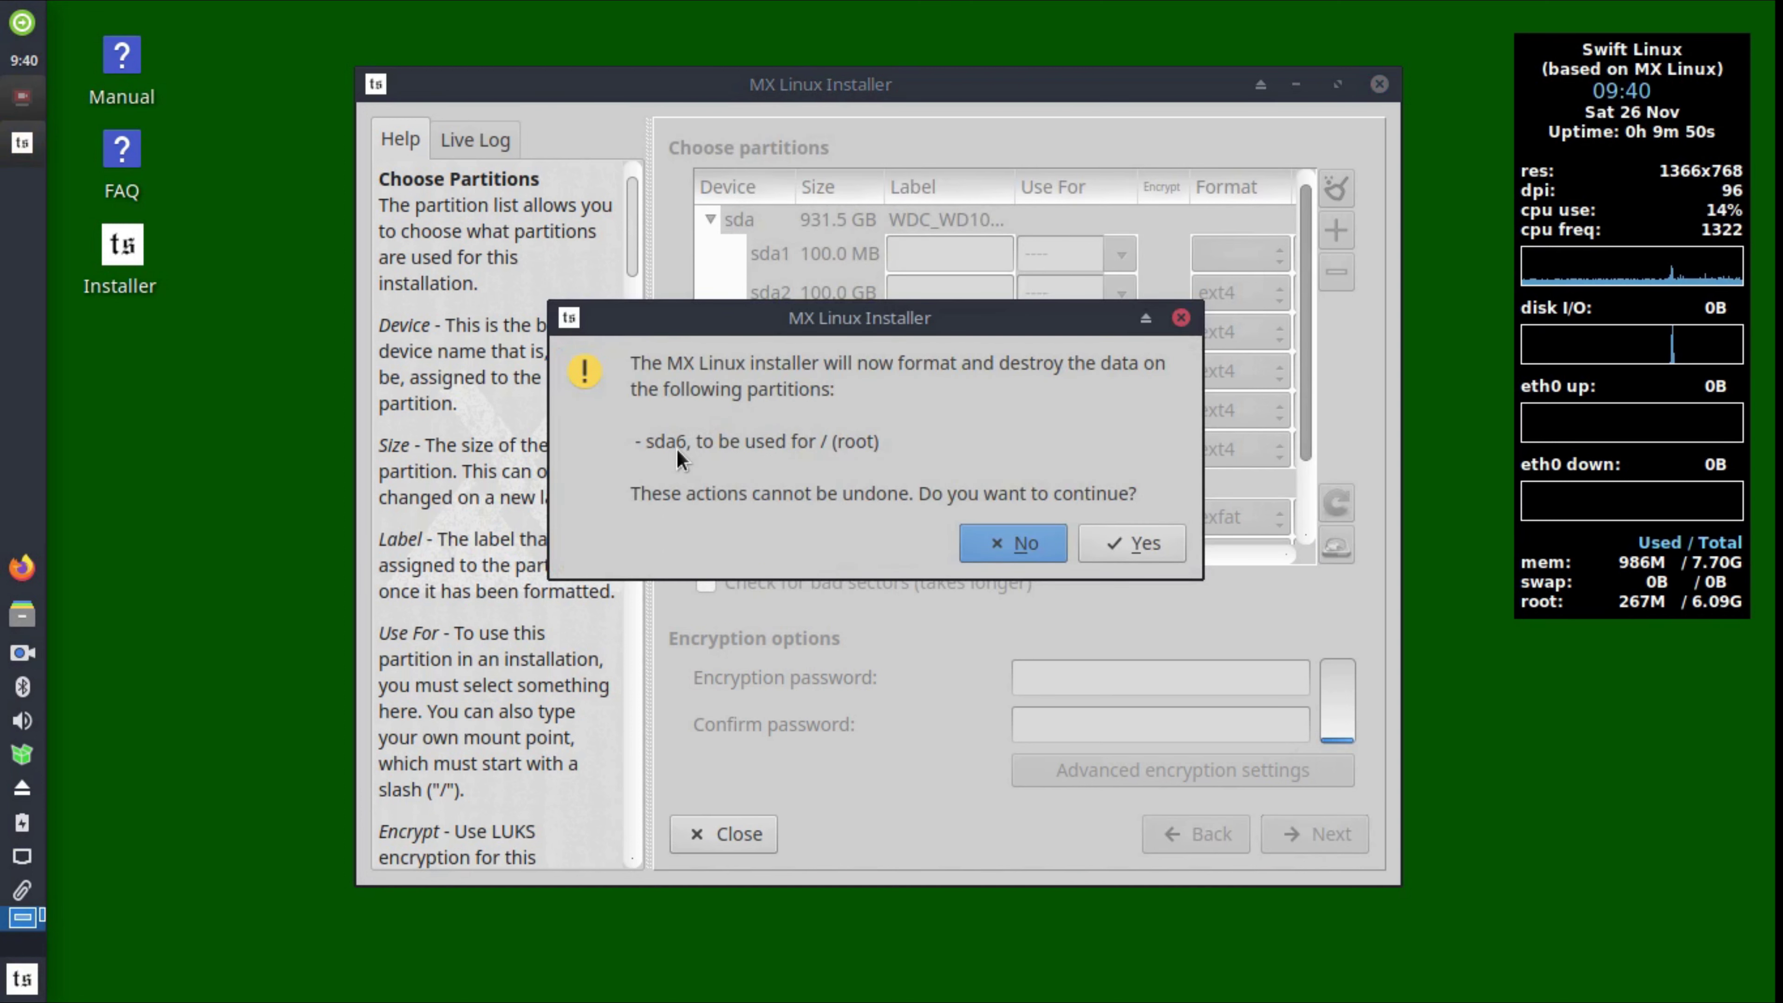
pyautogui.click(1151, 542)
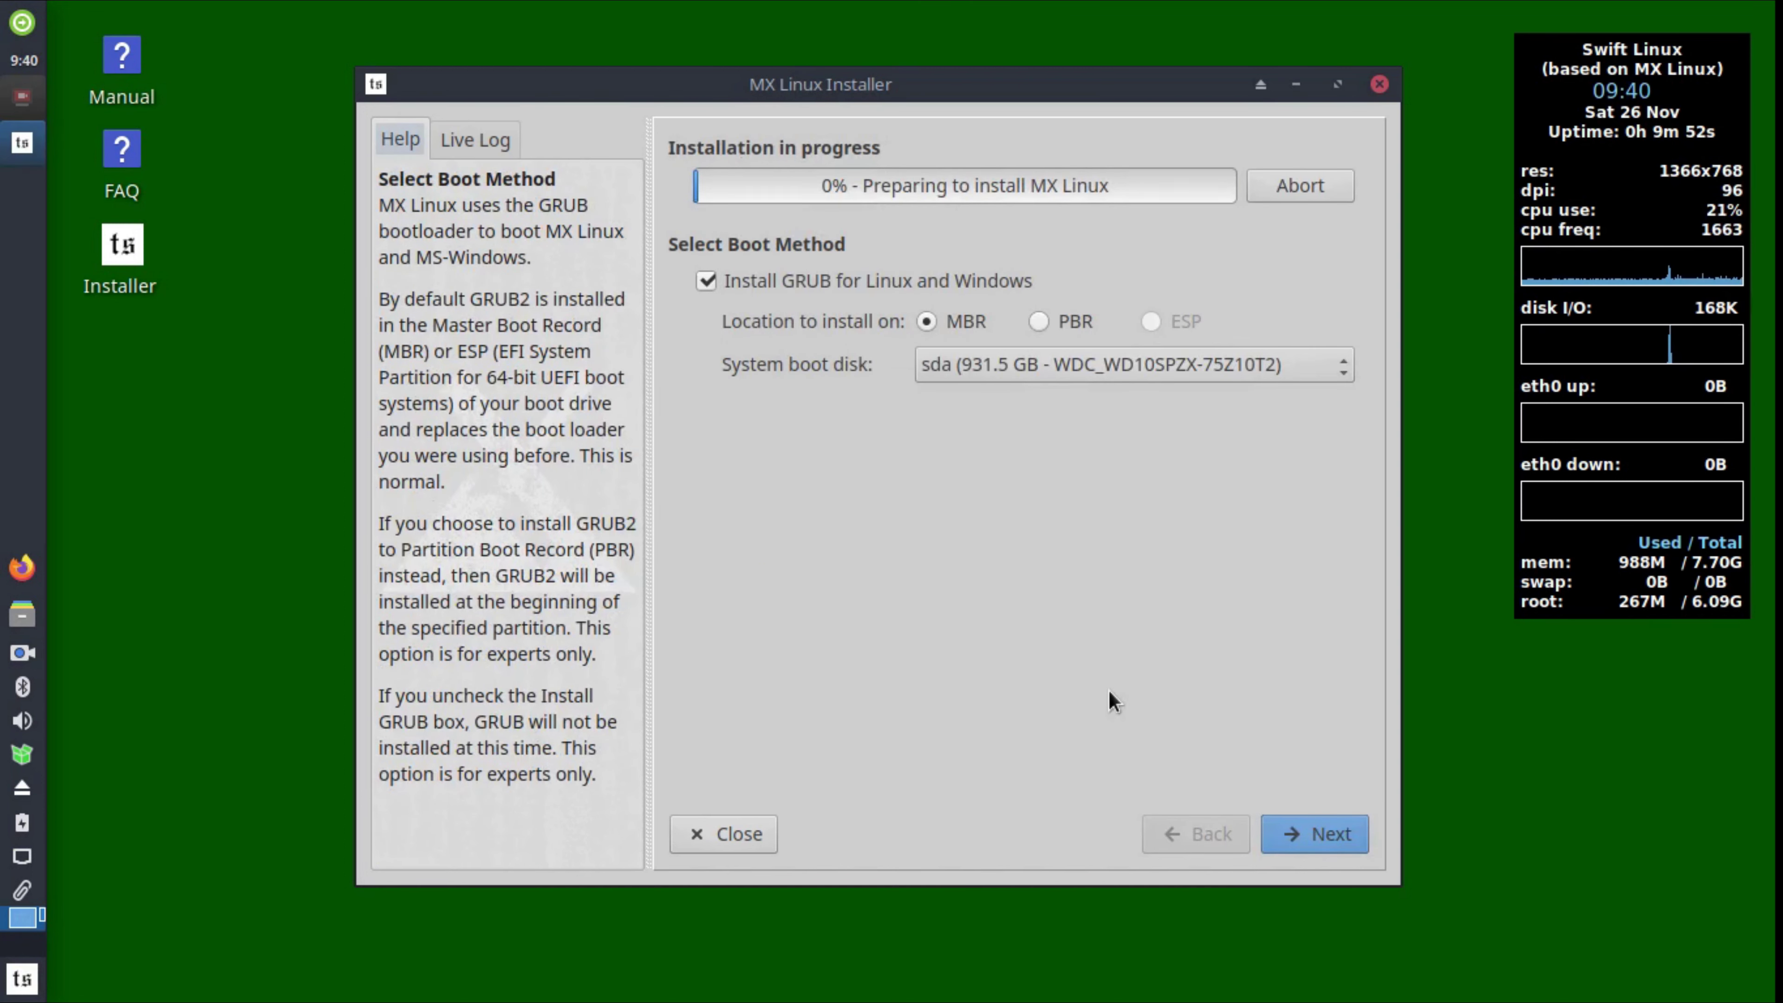
# Step: Disable the GRUB installation and accept the default computer network names, locale and clock settings
pyautogui.click(707, 278)
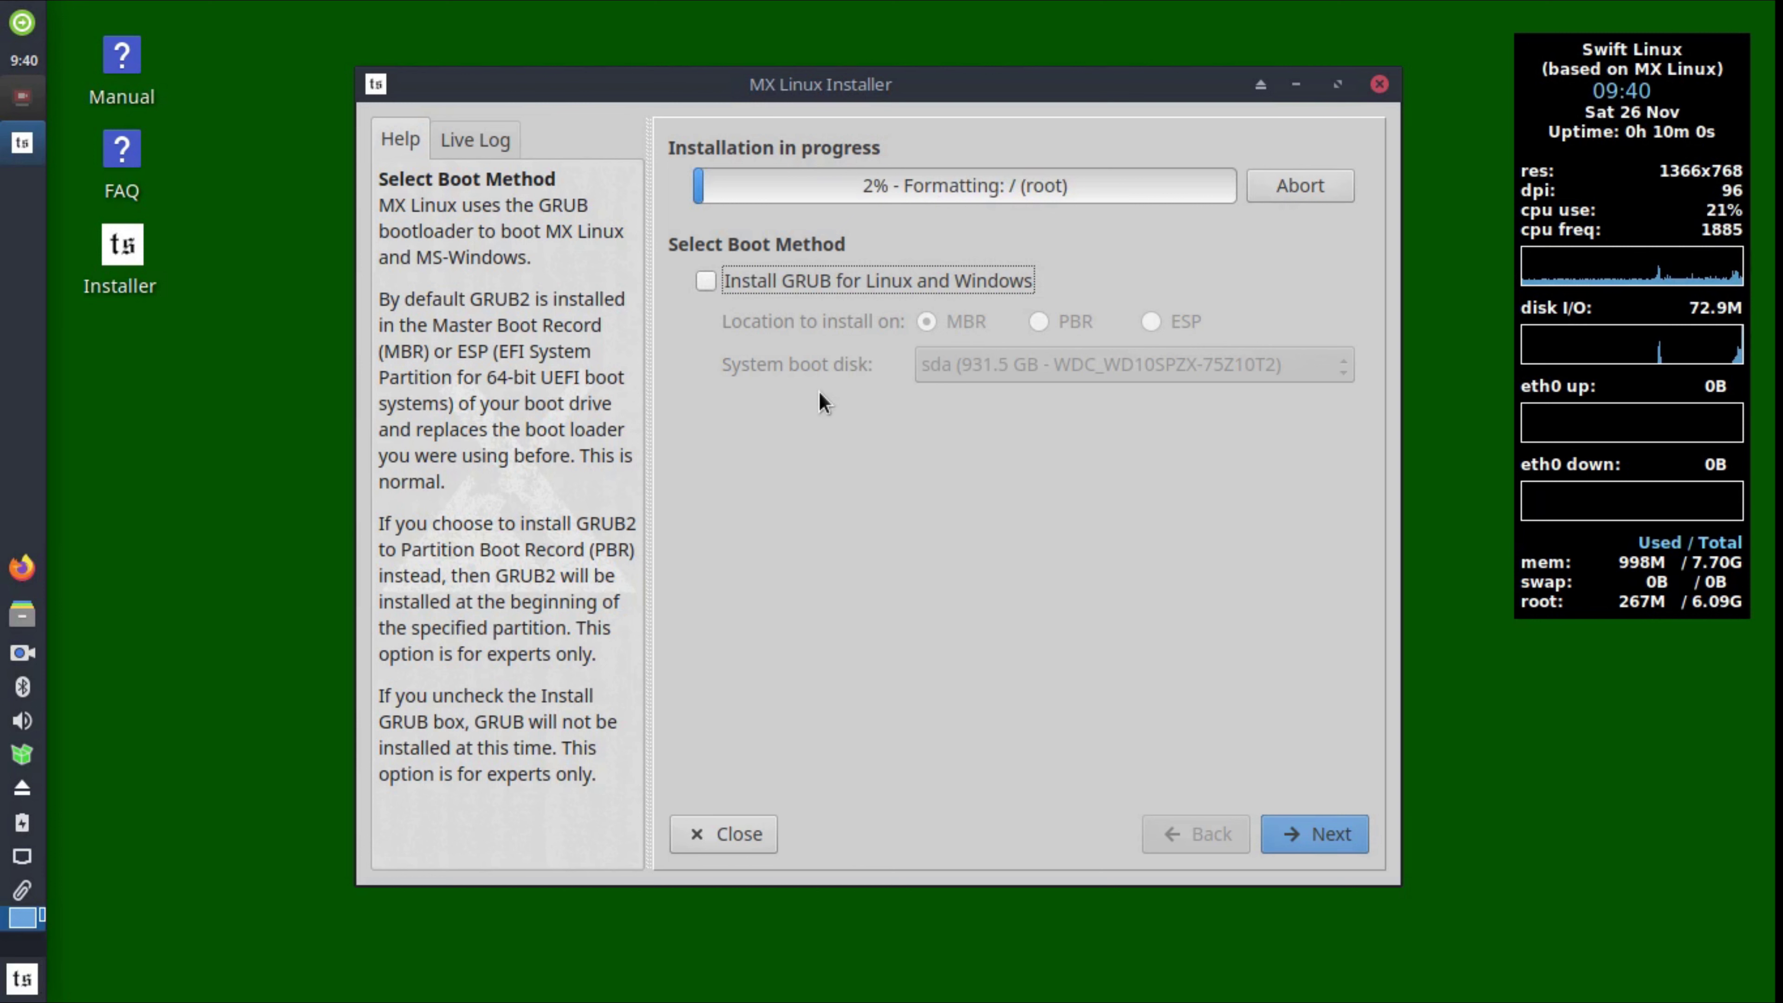
pyautogui.click(1306, 842)
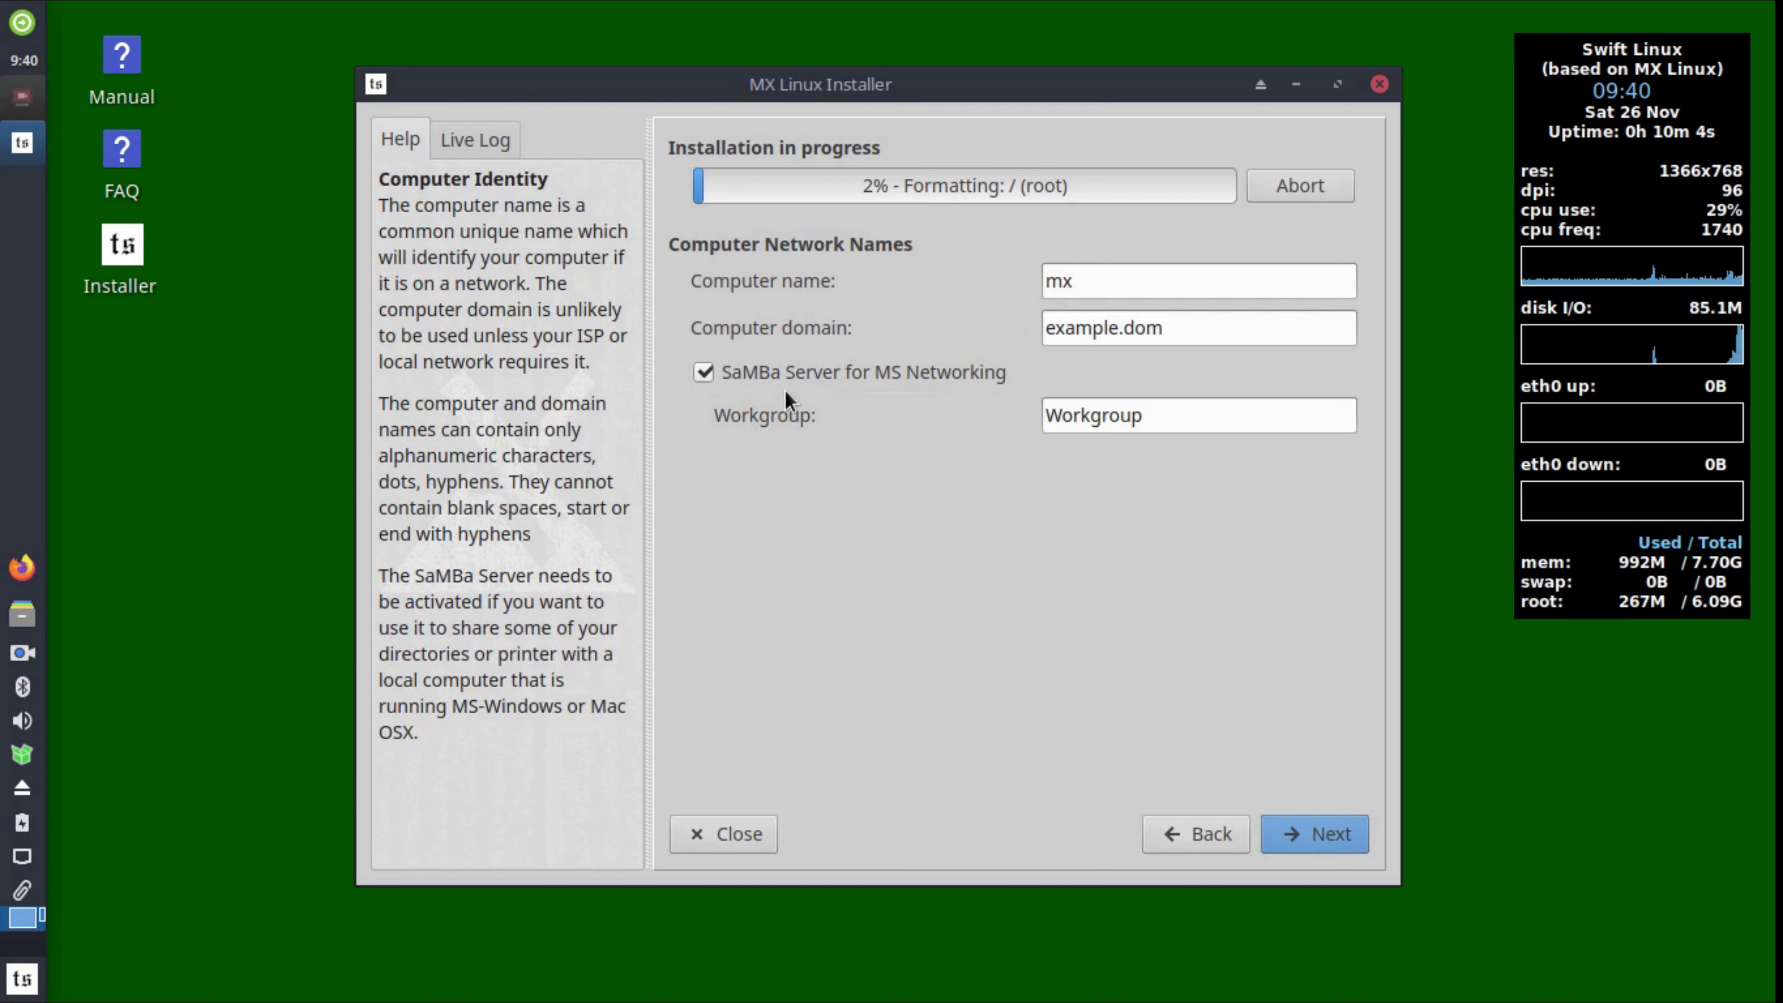
pyautogui.click(1332, 846)
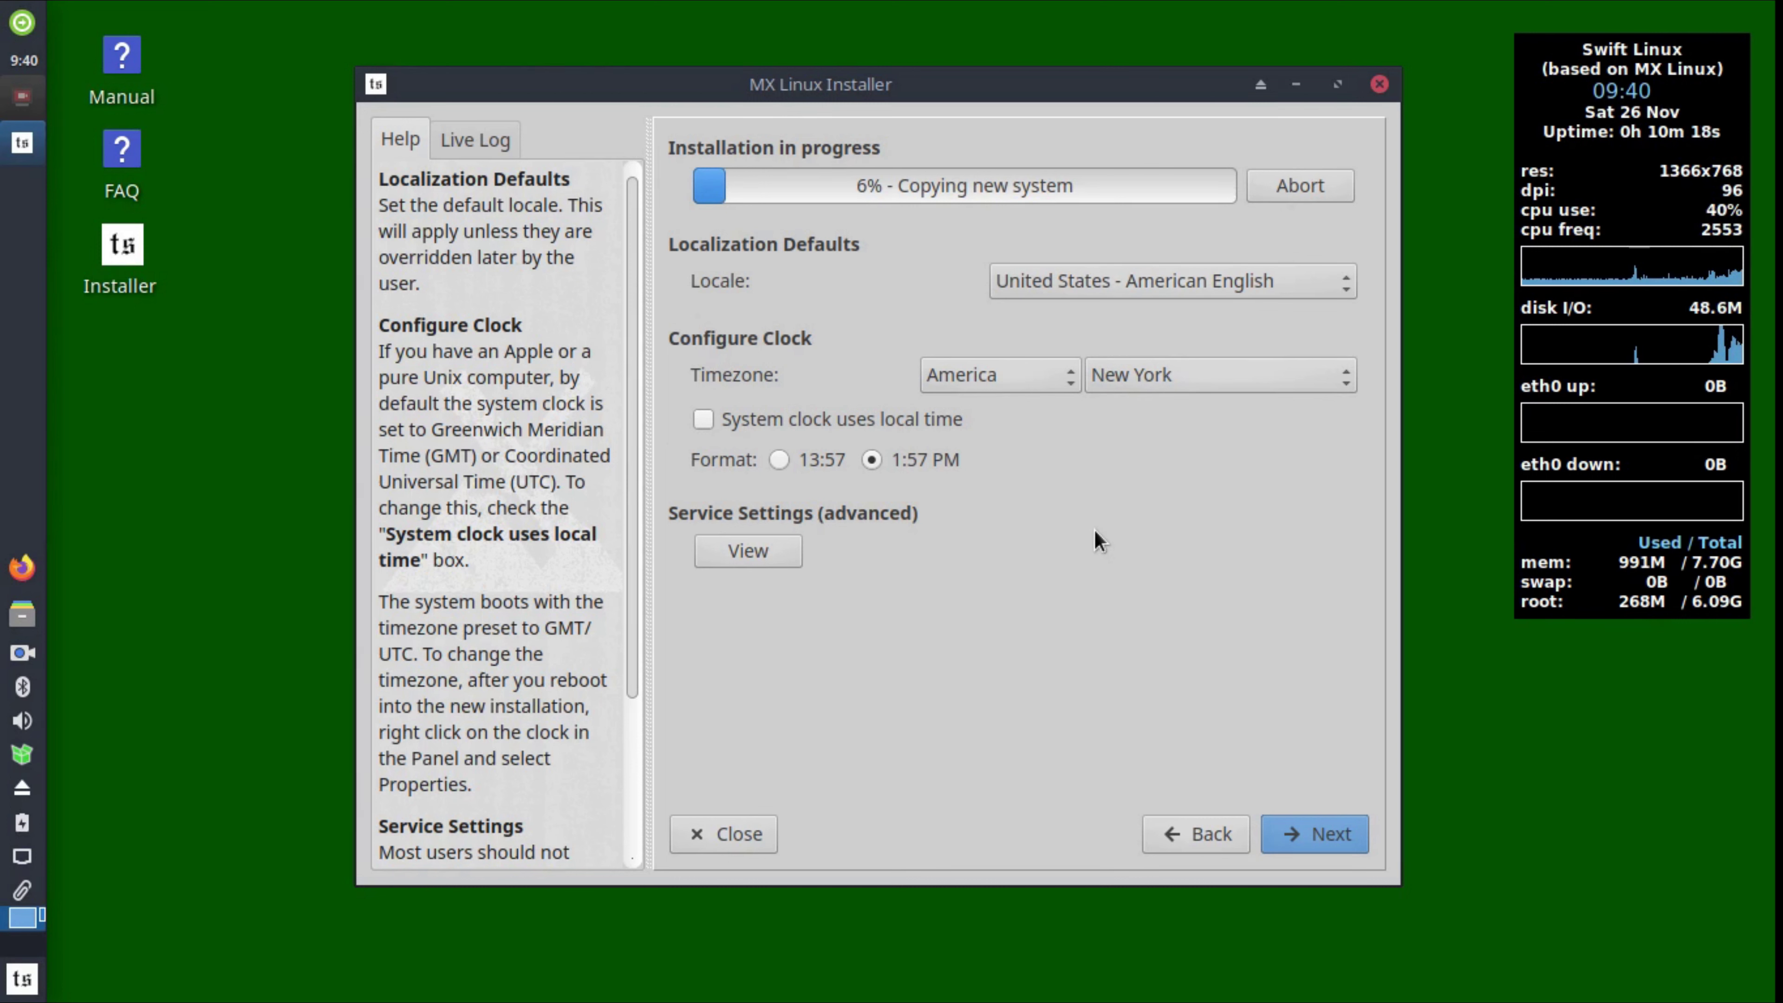
pyautogui.click(1318, 845)
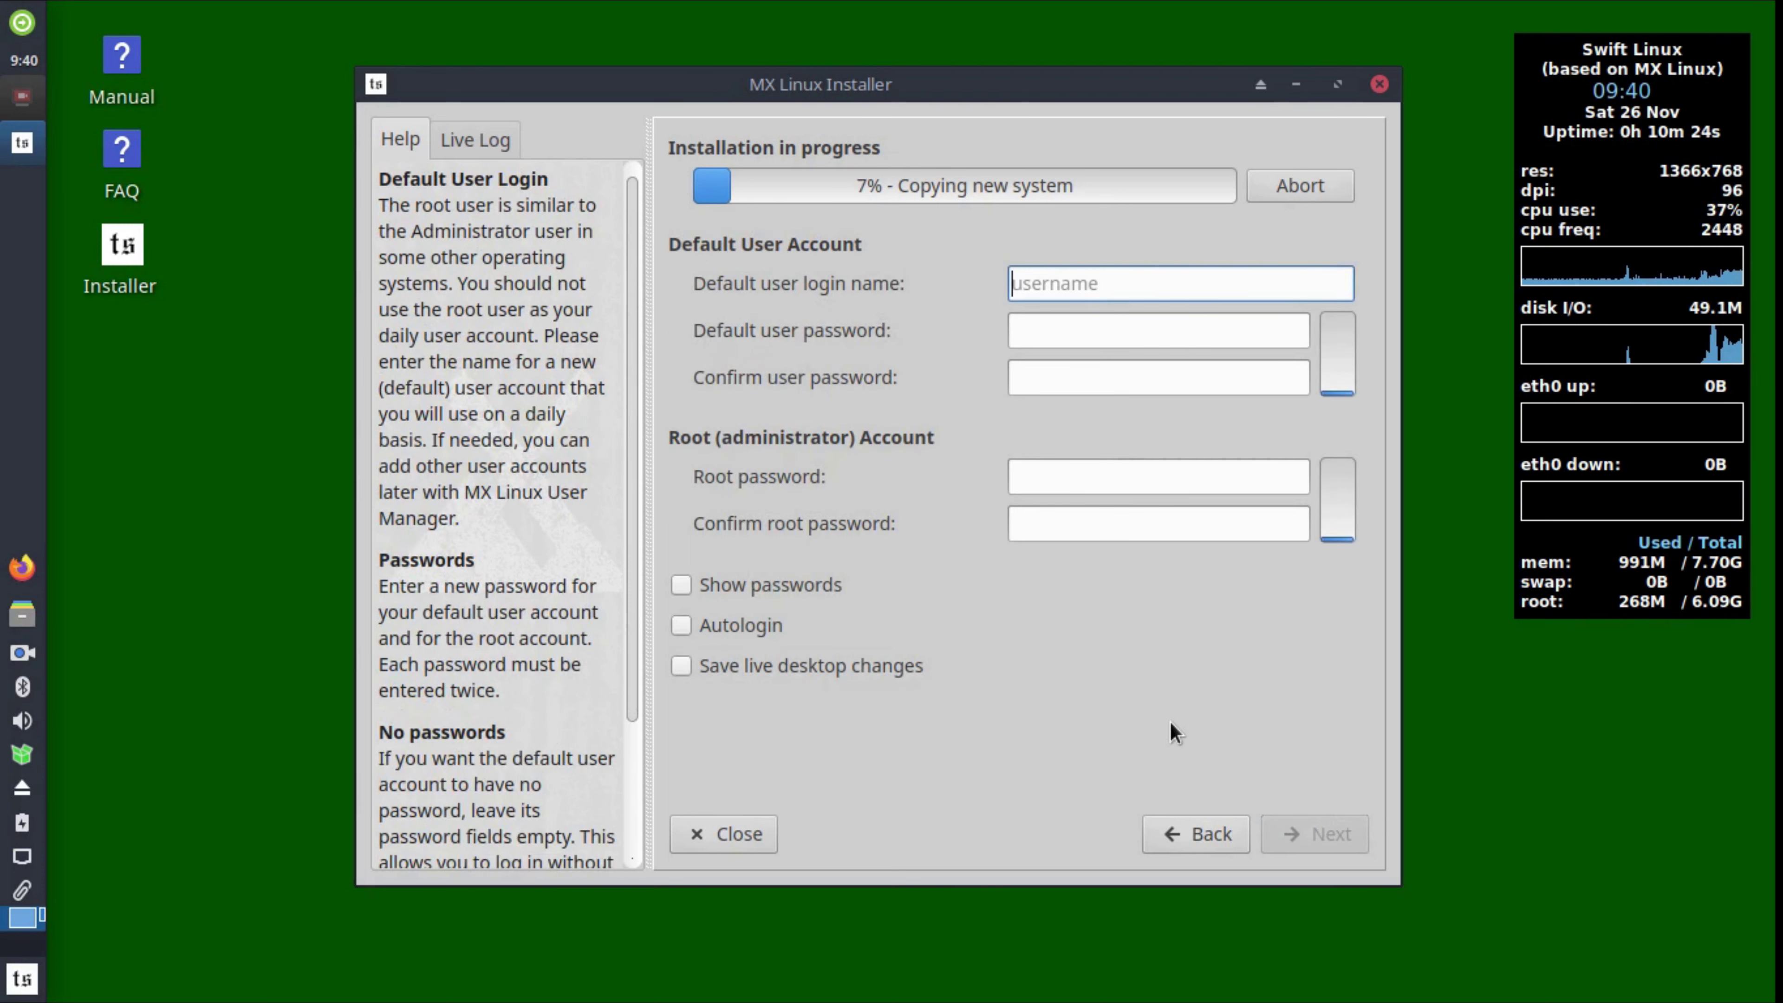
# Step: Set the default user login name to distritotux
pyautogui.write('distrito')
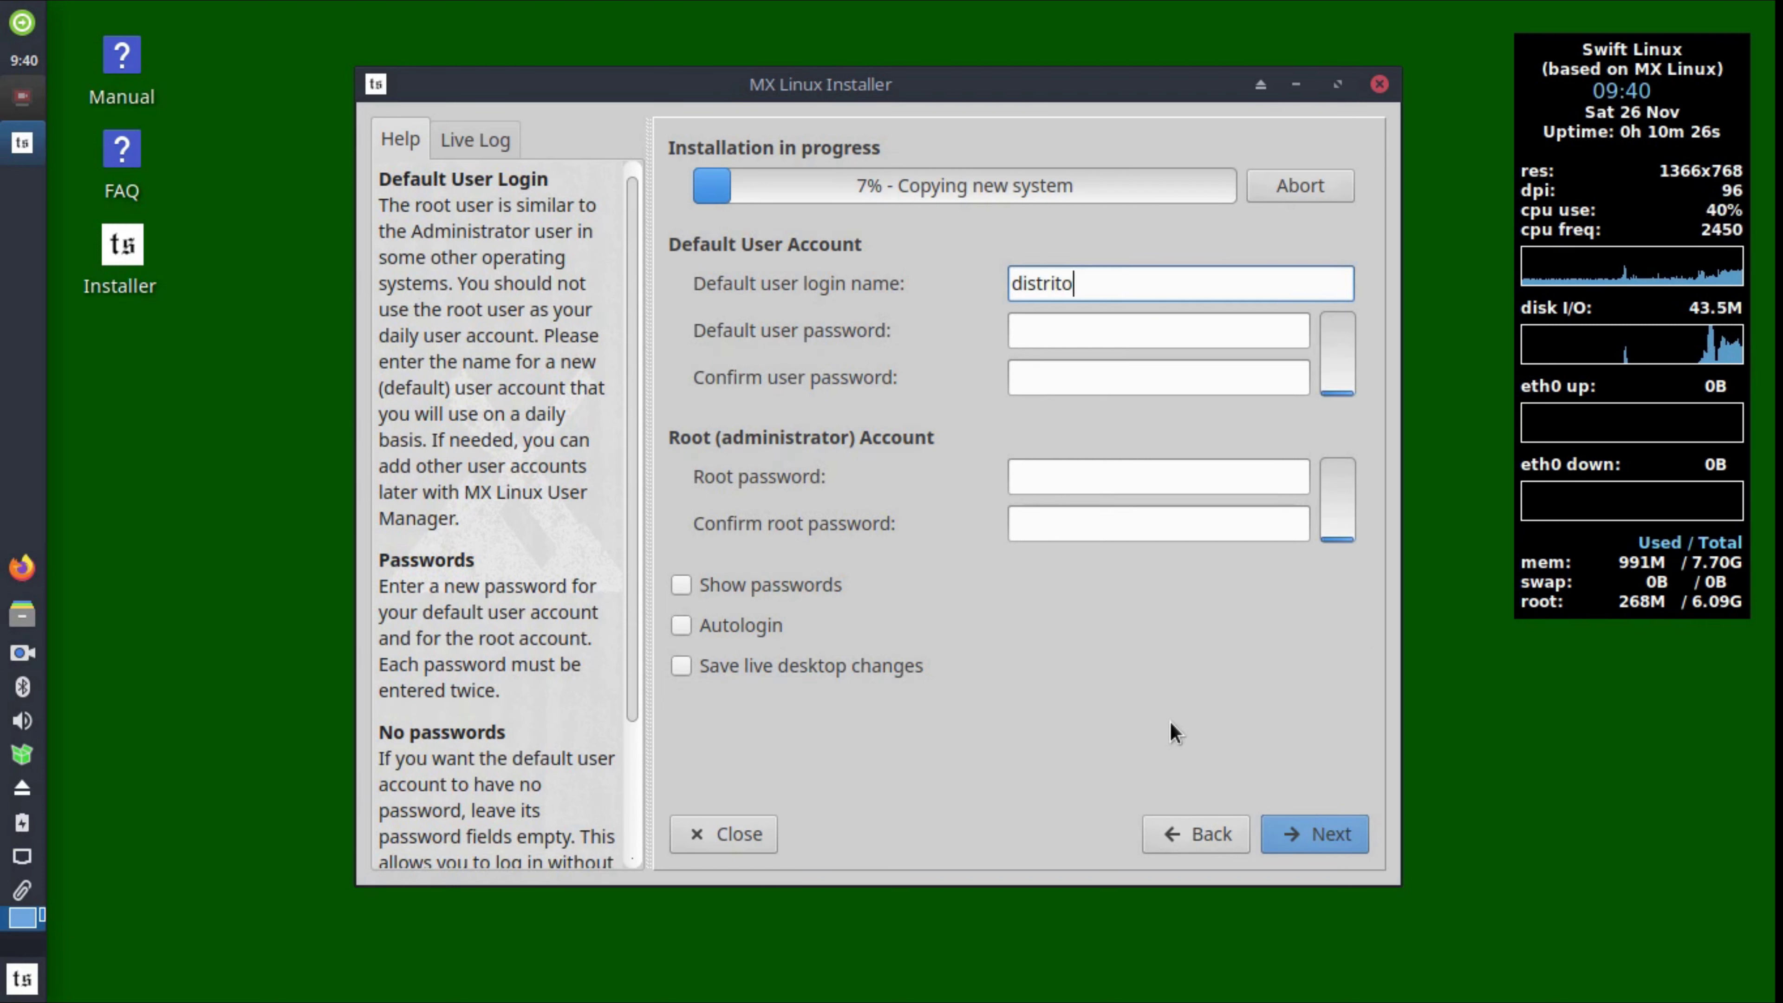
pyautogui.write('tux')
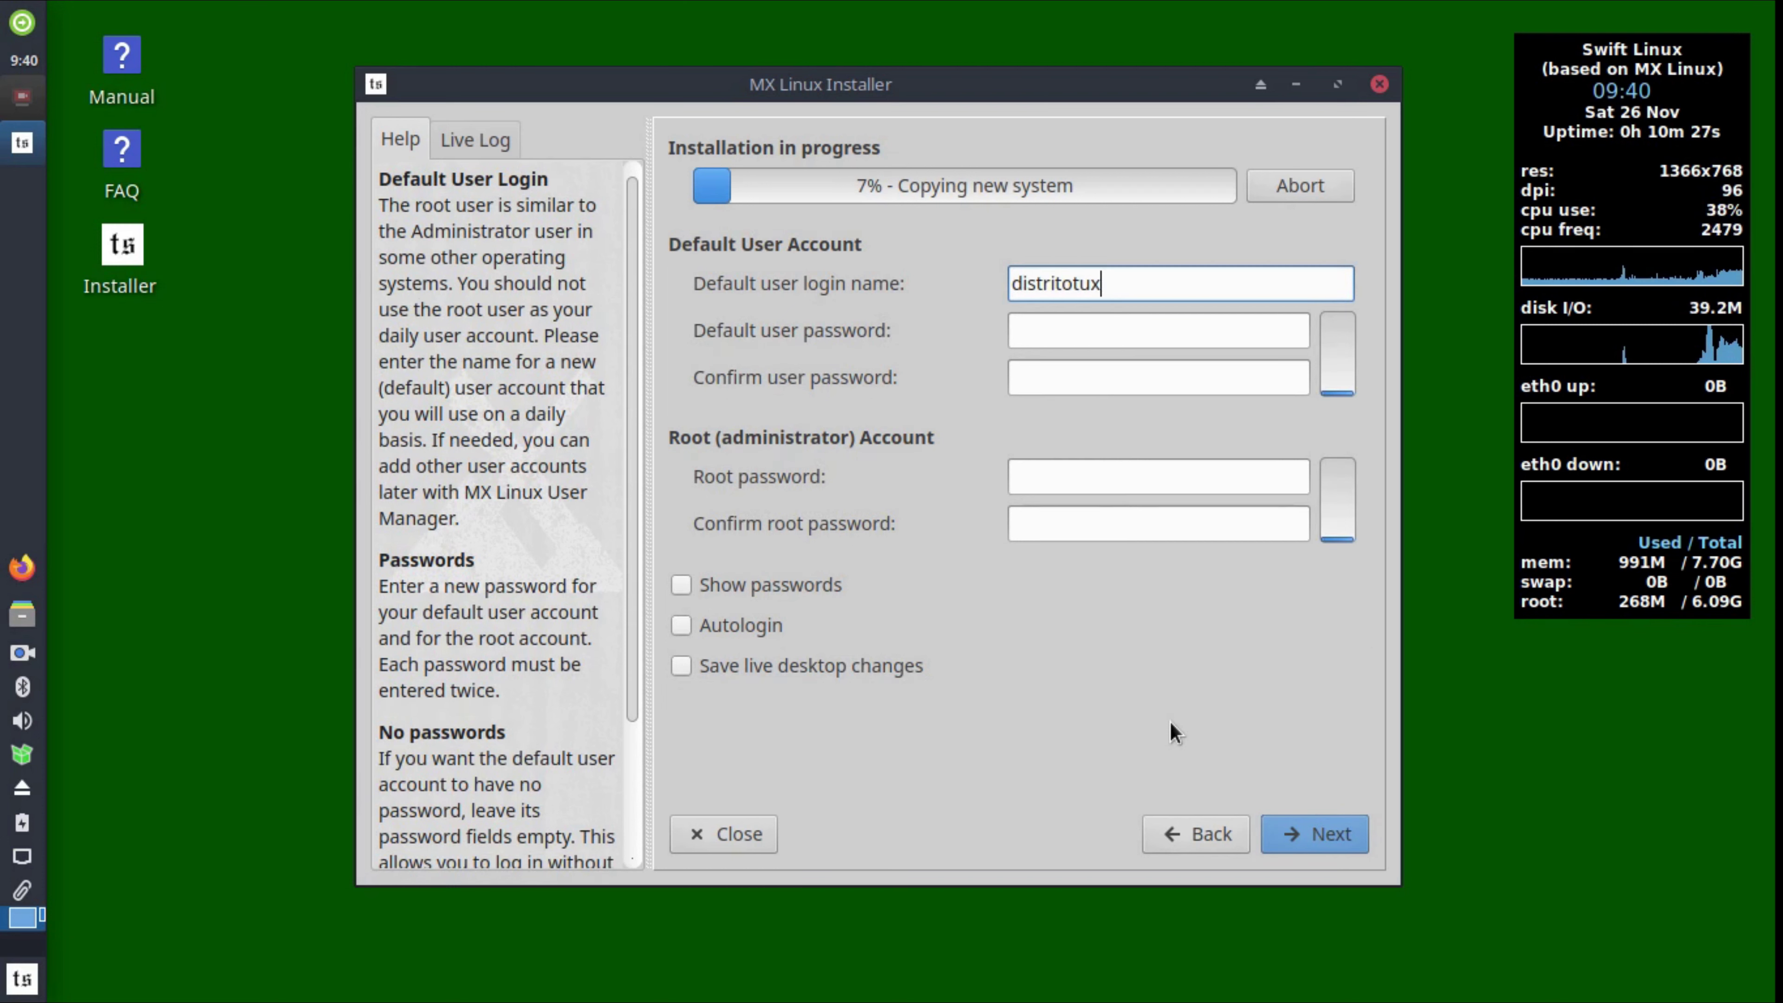
pyautogui.click(1064, 337)
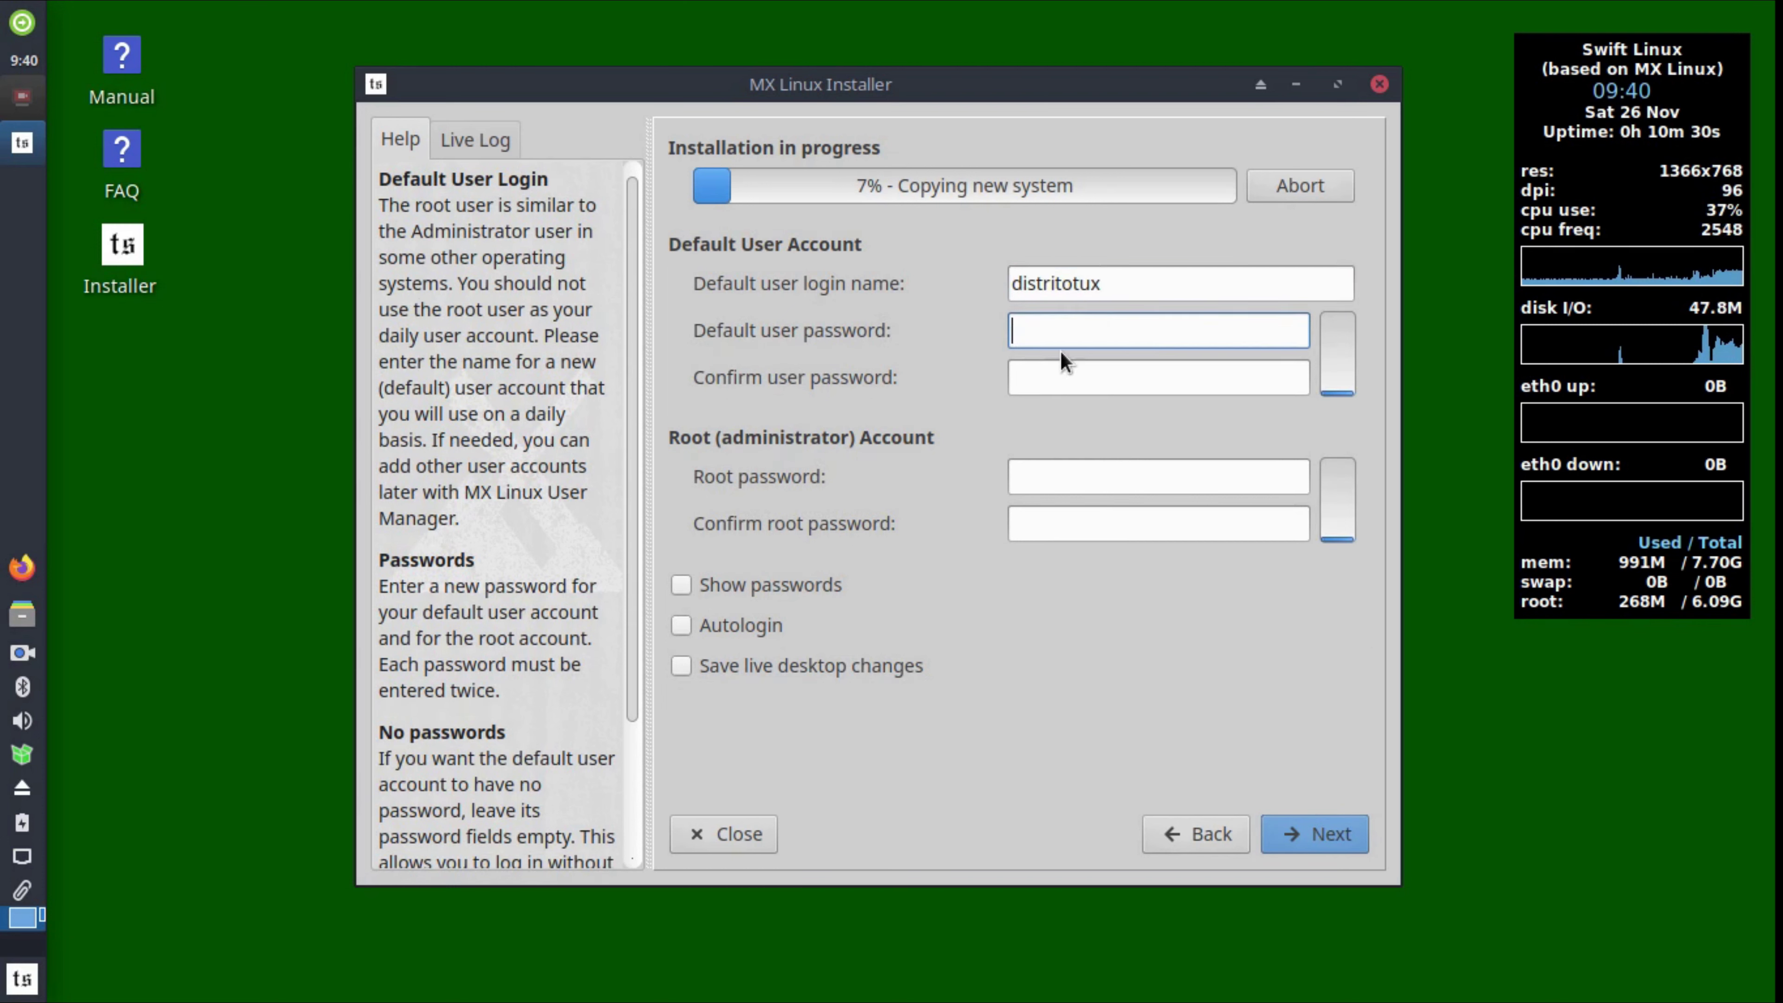
pyautogui.click(1057, 375)
pyautogui.click(1123, 289)
pyautogui.click(1123, 336)
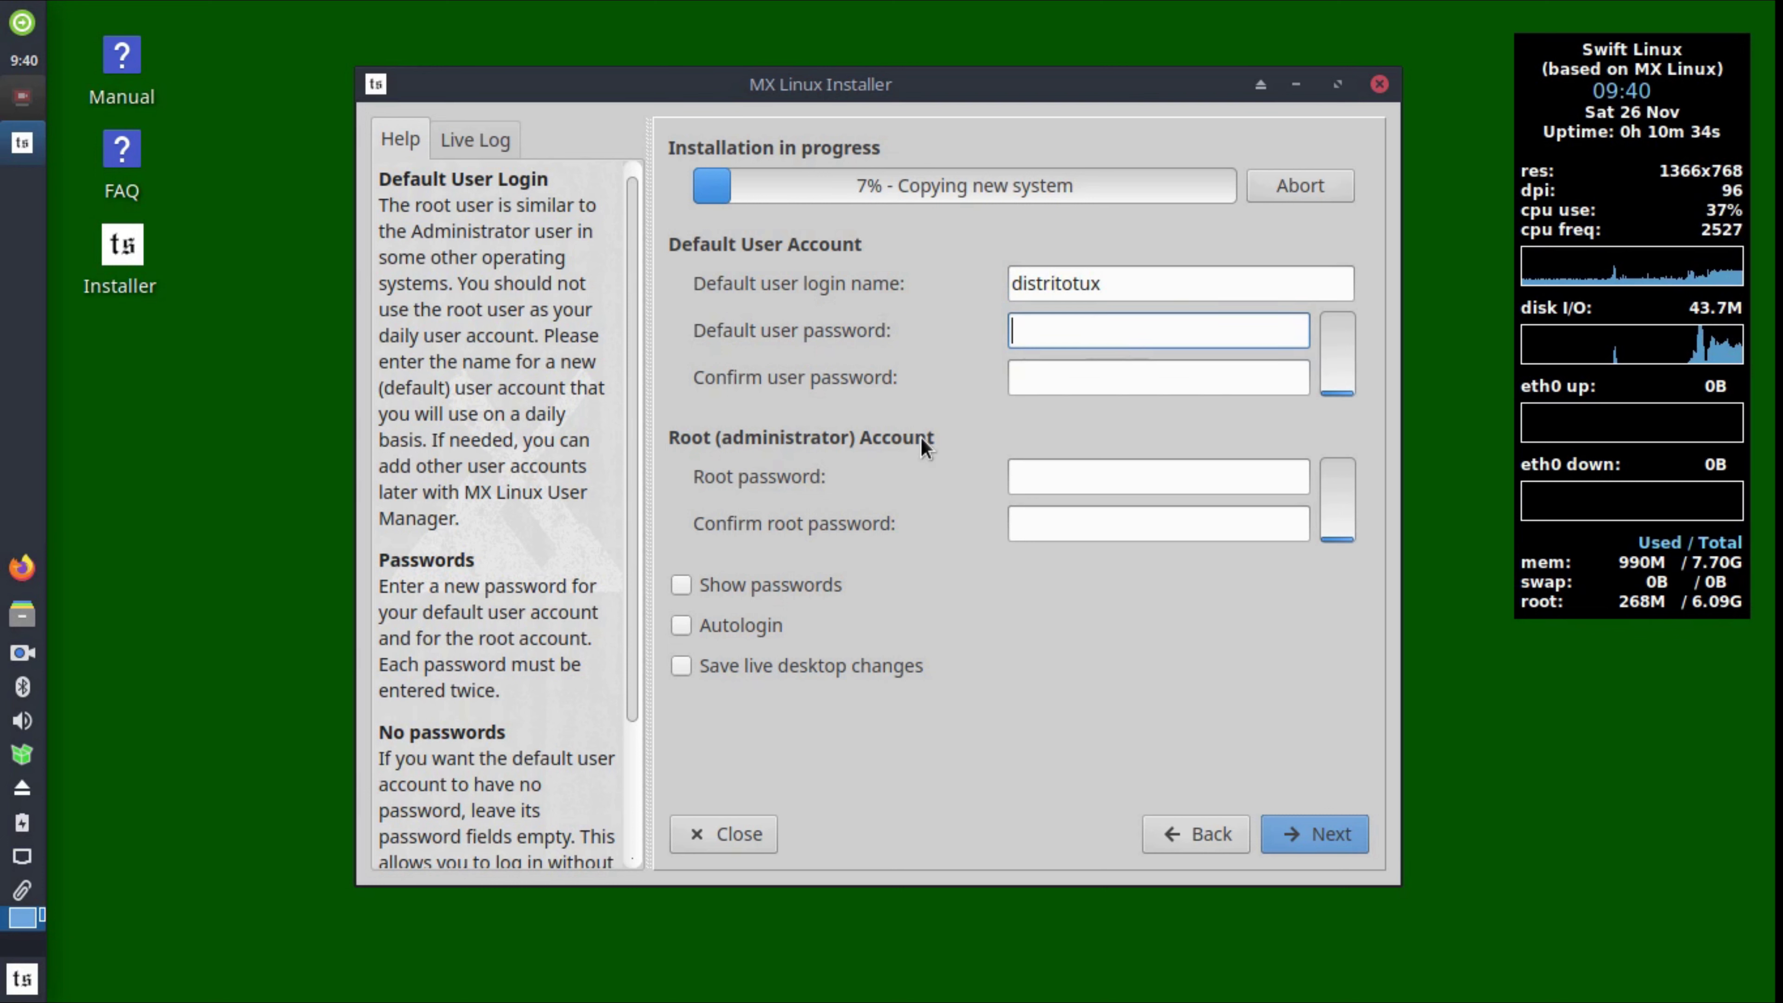
pyautogui.click(1048, 473)
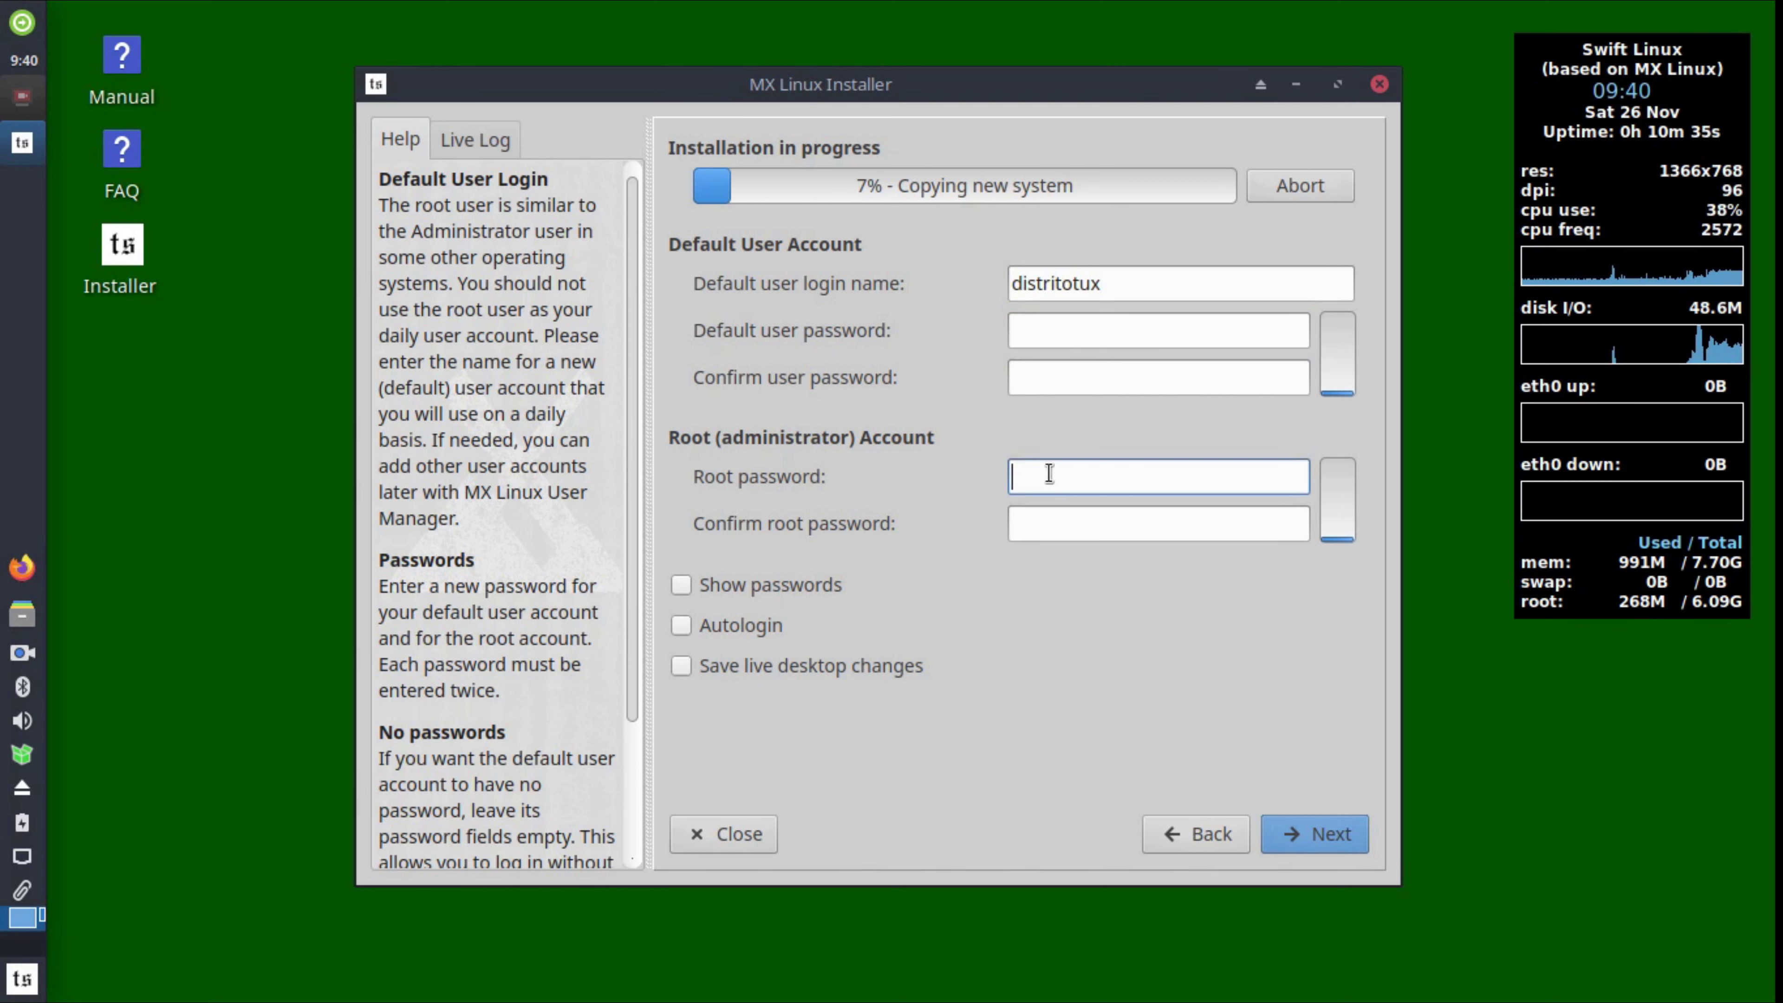
pyautogui.click(1056, 521)
pyautogui.click(1125, 331)
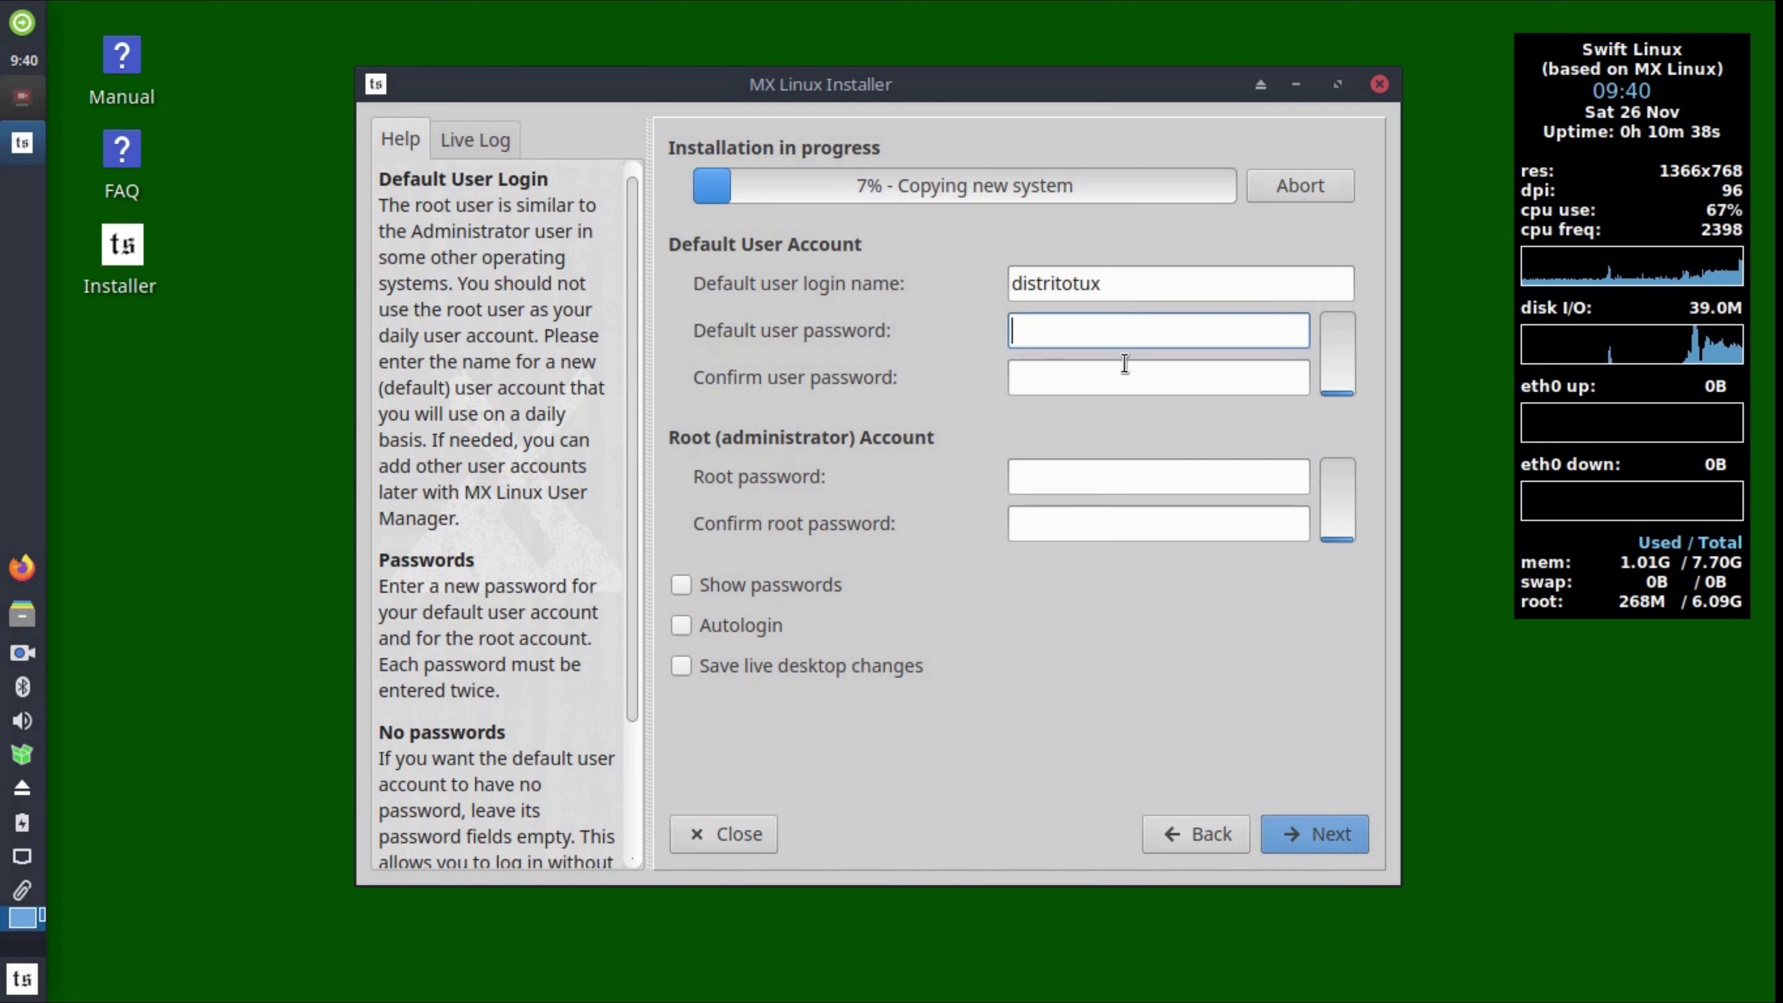
pyautogui.click(1123, 376)
pyautogui.click(1123, 330)
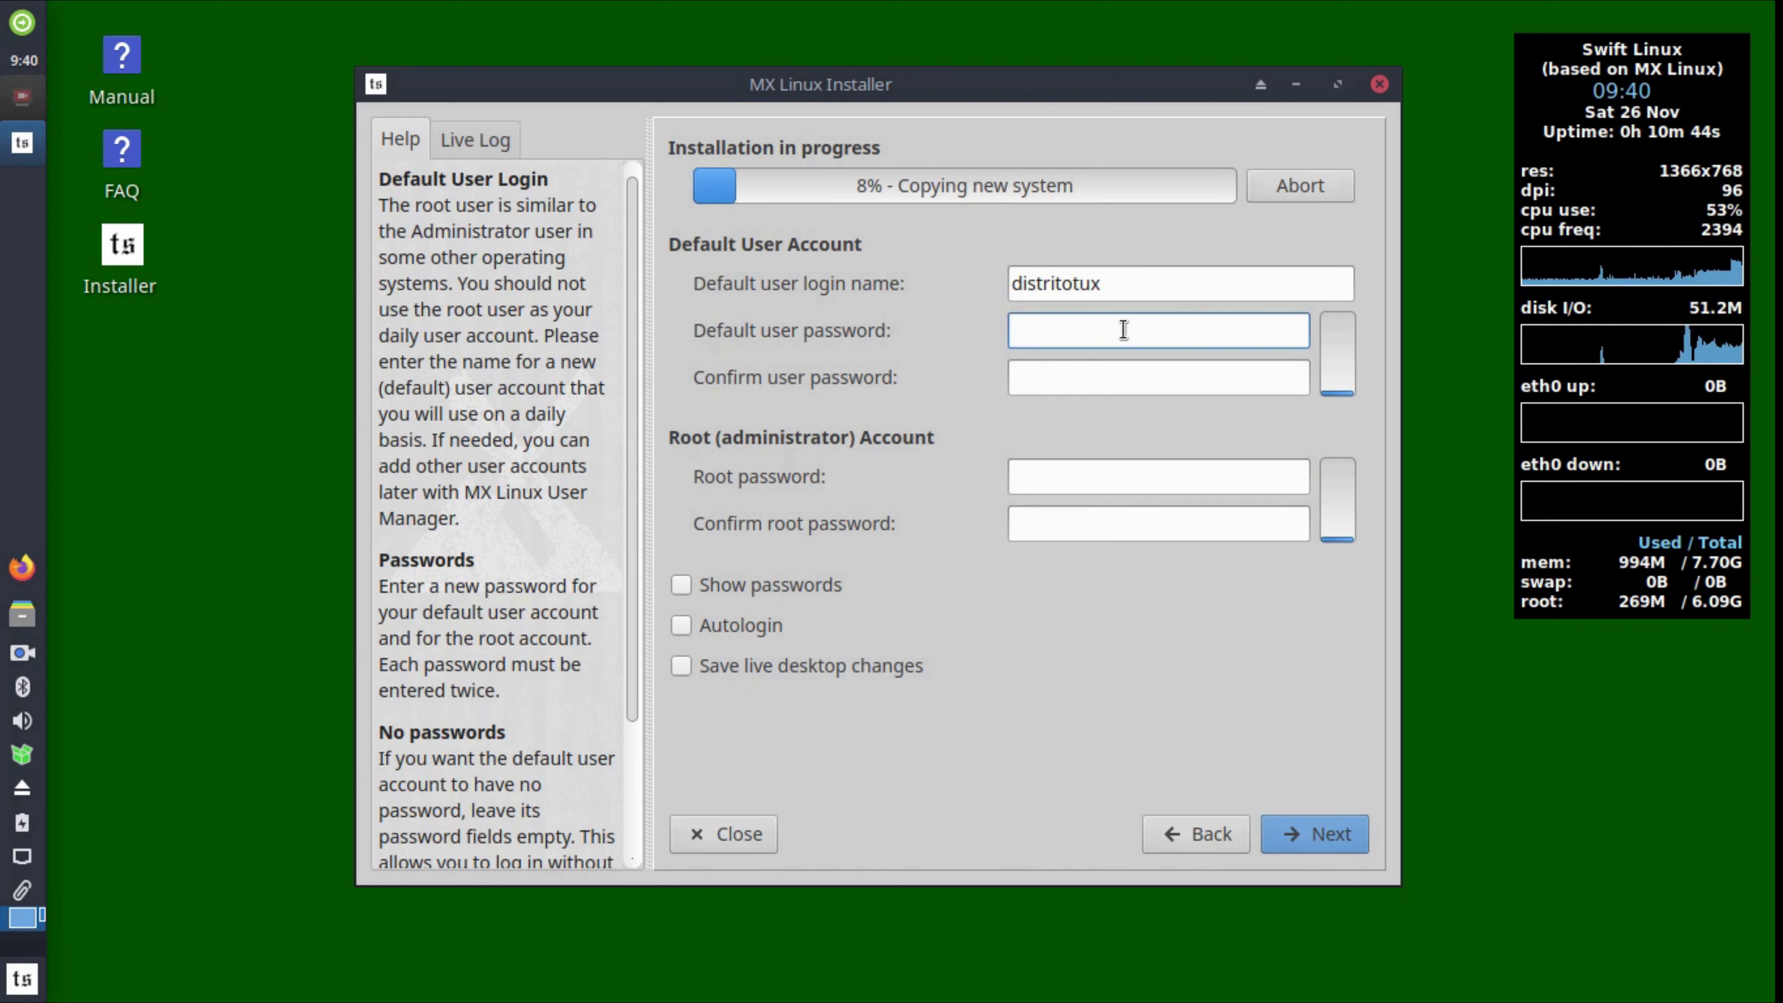
pyautogui.write('******')
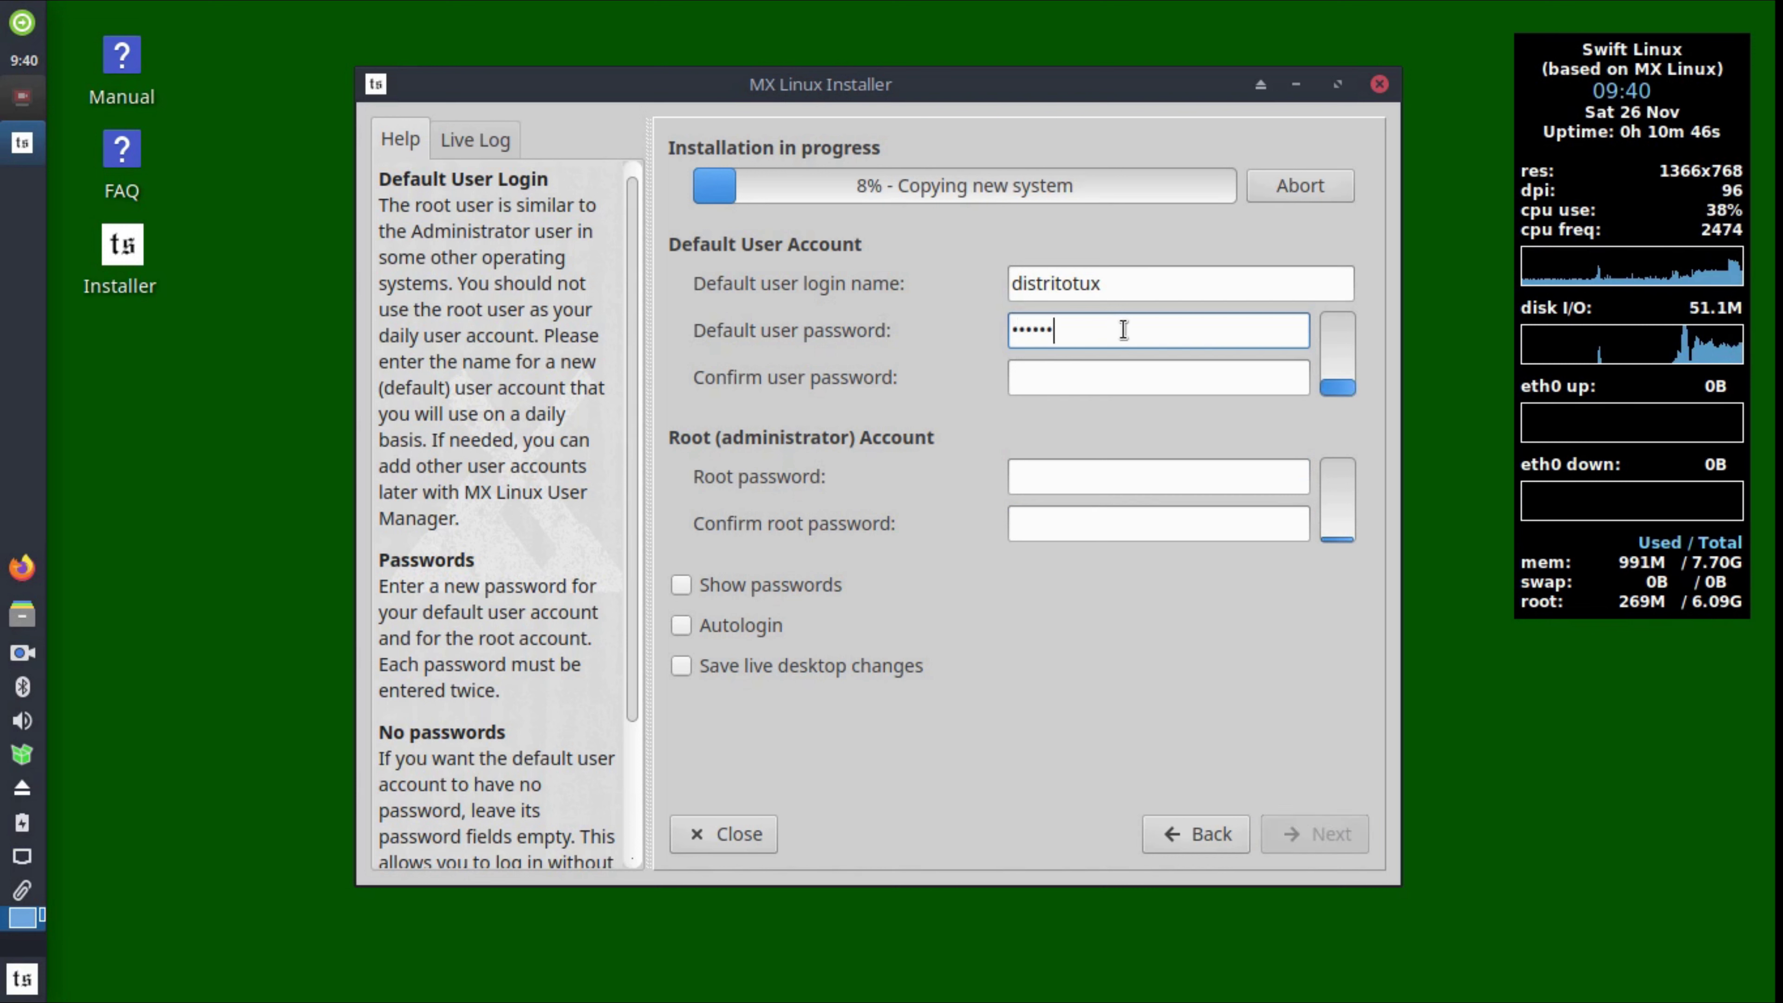
pyautogui.press('BackSpace')
pyautogui.press('BackSpace')
pyautogui.press('BackSpace')
pyautogui.press('BackSpace')
pyautogui.press('BackSpace')
pyautogui.press('BackSpace')
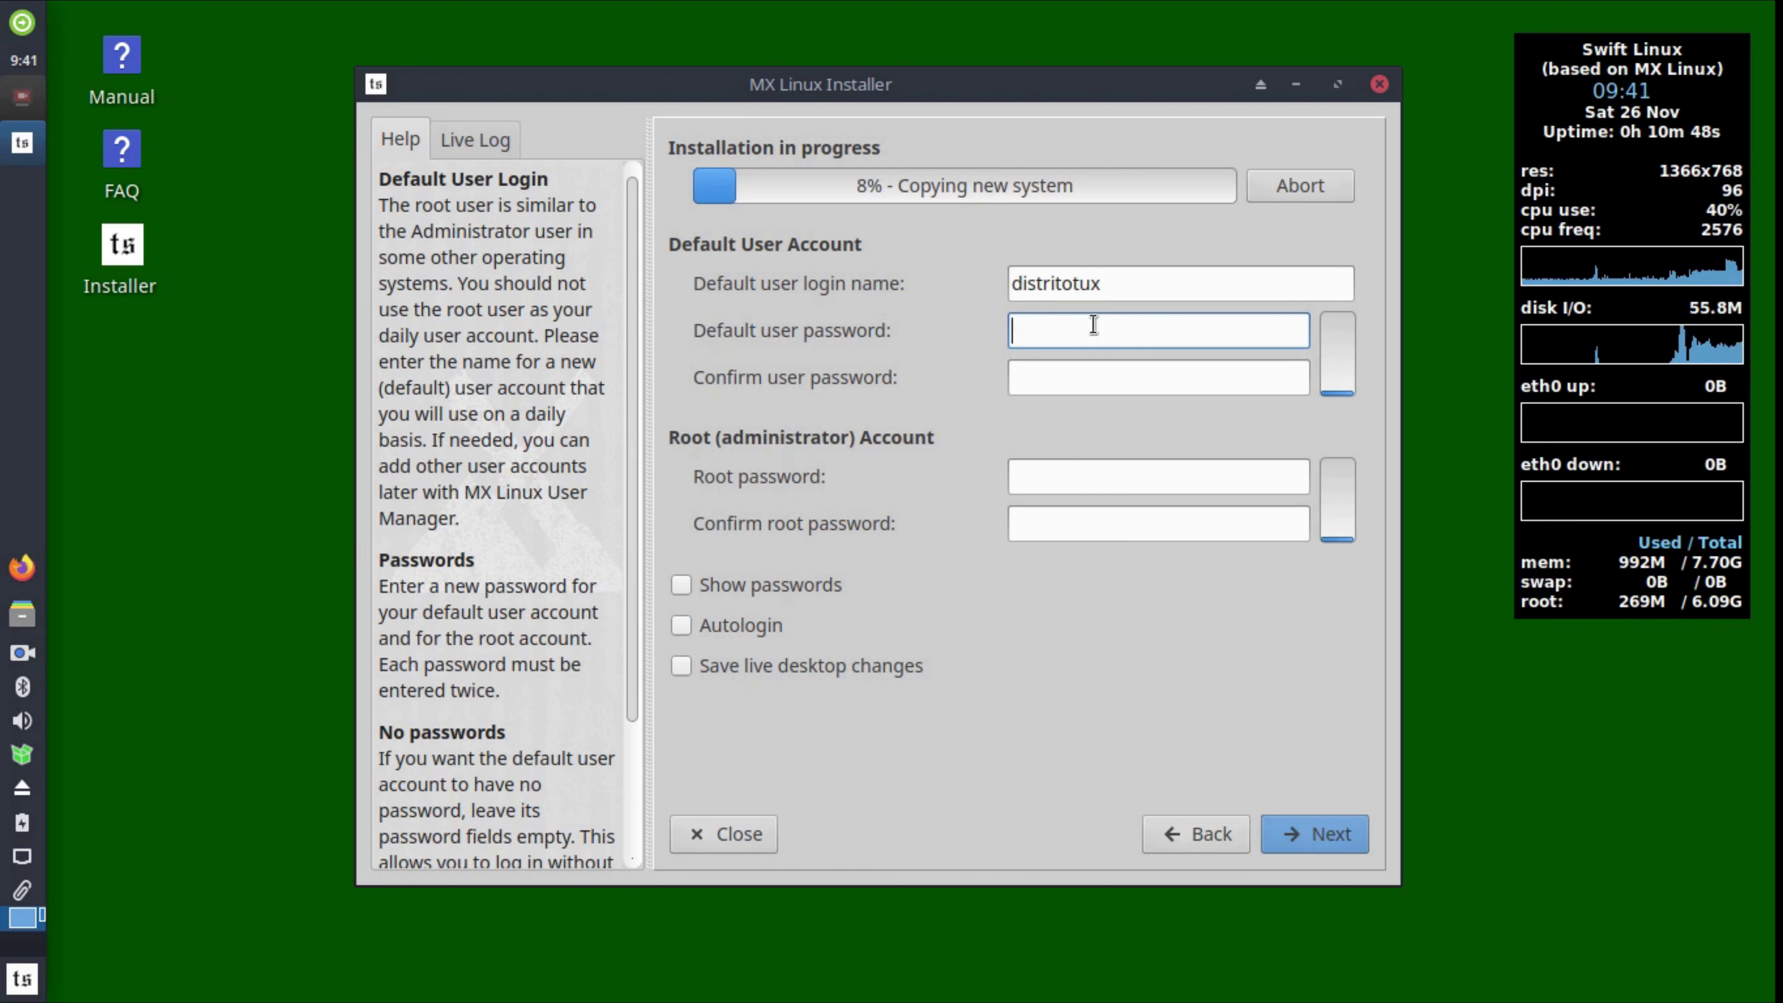
# Step: Enter the default user password and repeat it in the confirmation field
pyautogui.write('******')
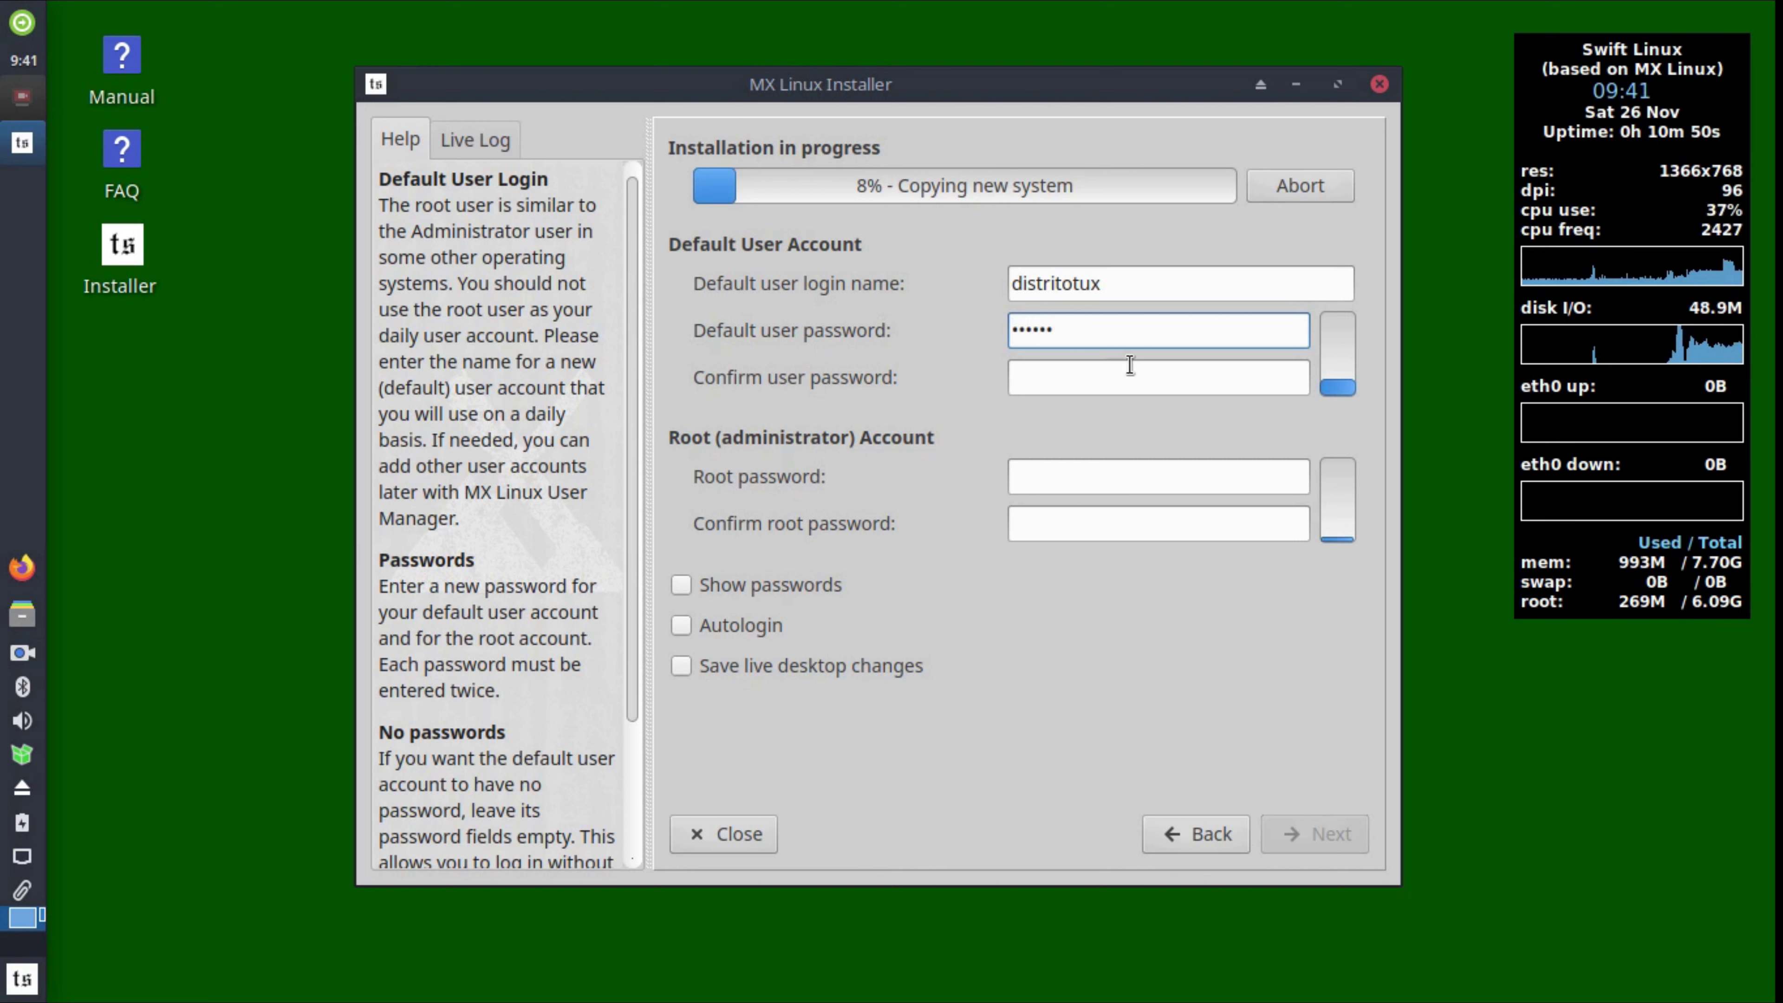
pyautogui.click(1130, 370)
pyautogui.write('******')
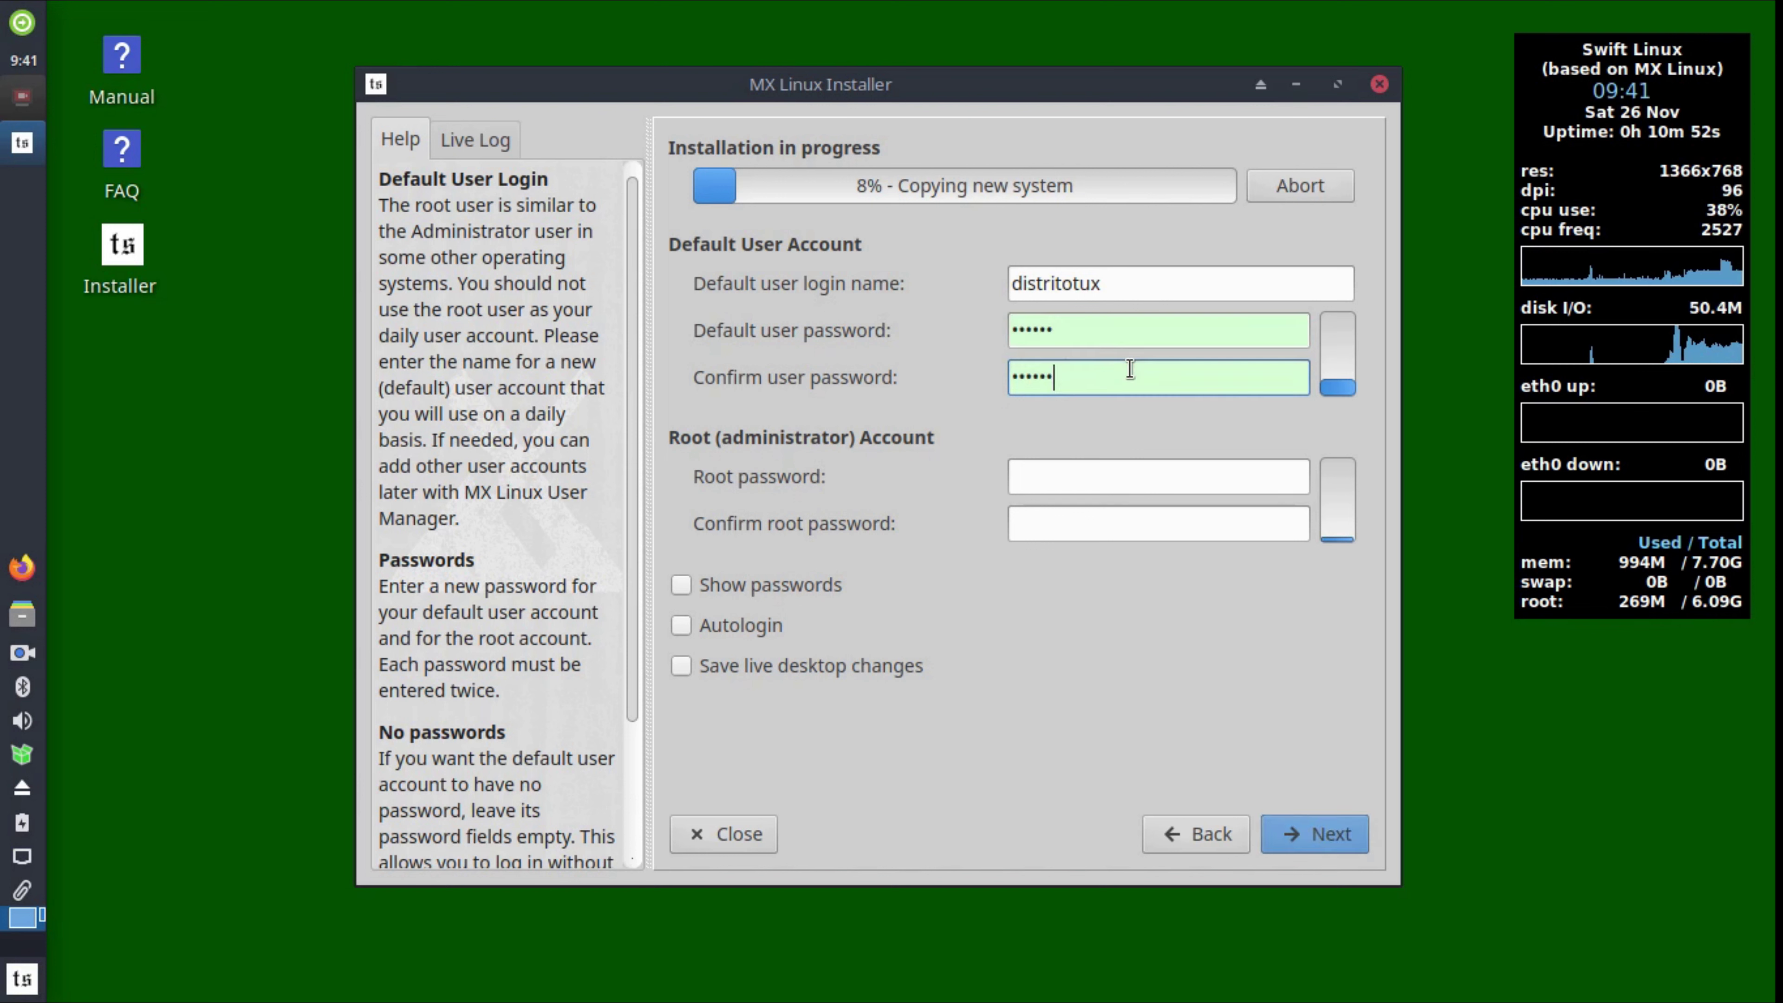
# Step: Enter the root password and repeat it in the root confirmation field
pyautogui.click(1119, 473)
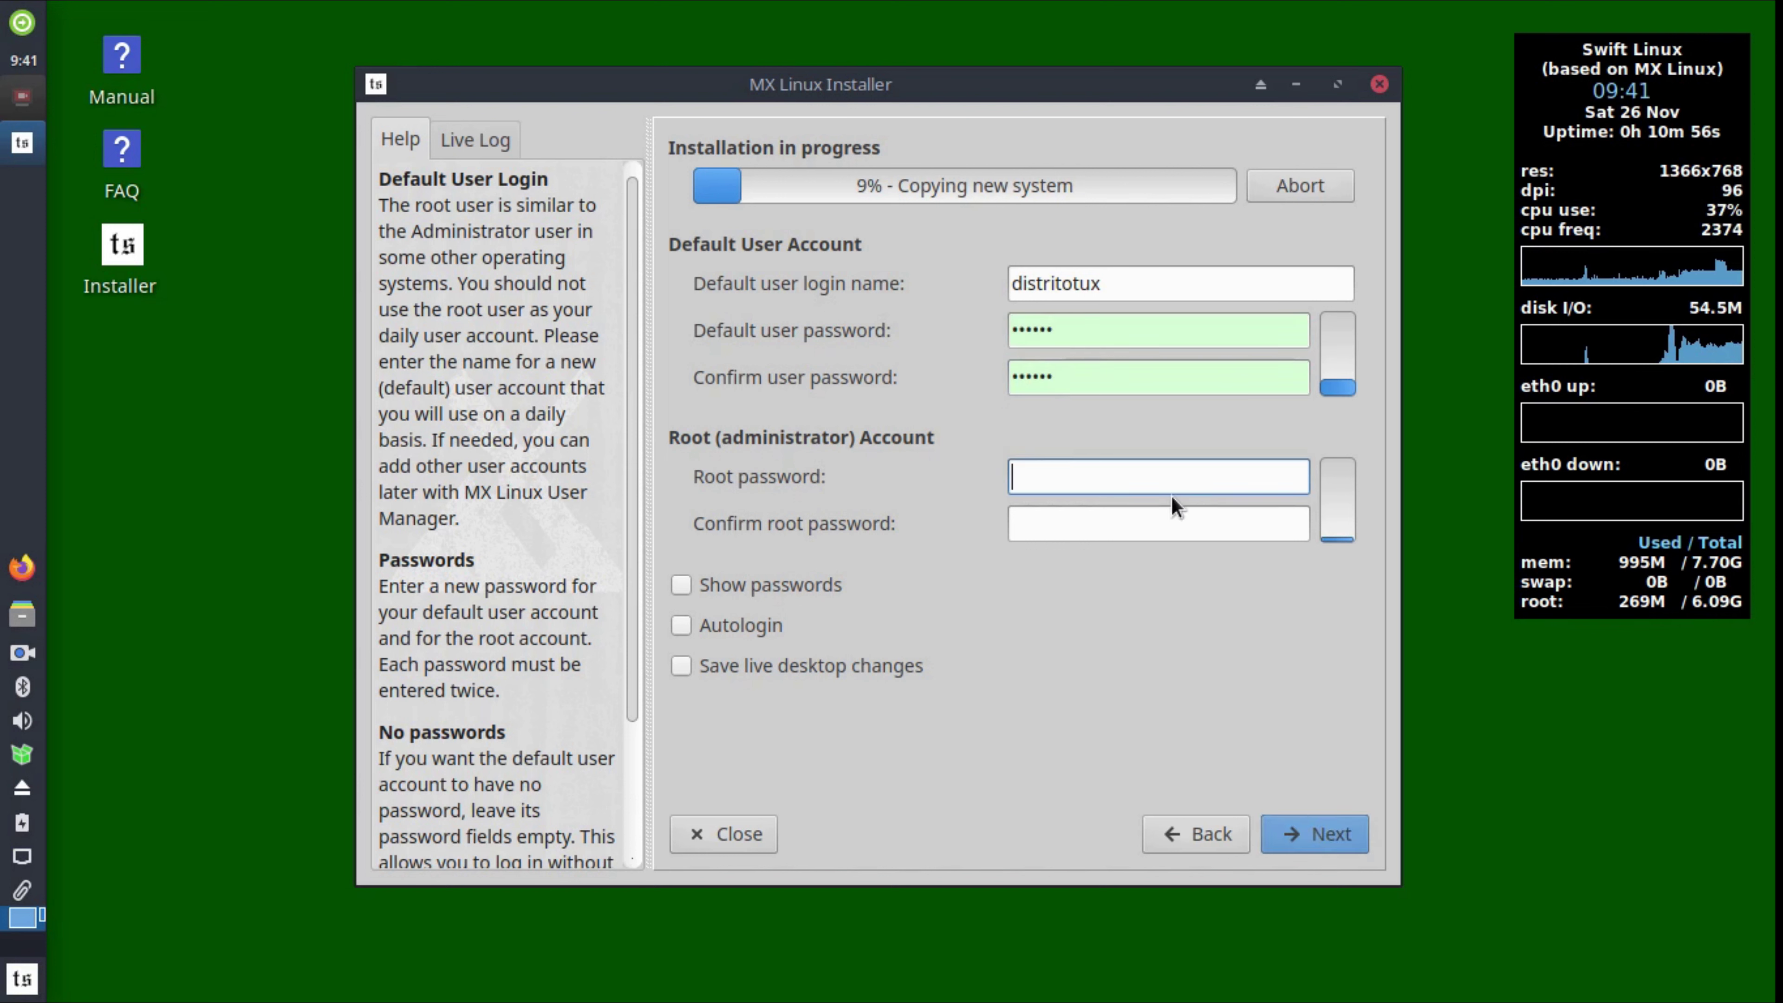
pyautogui.write('******')
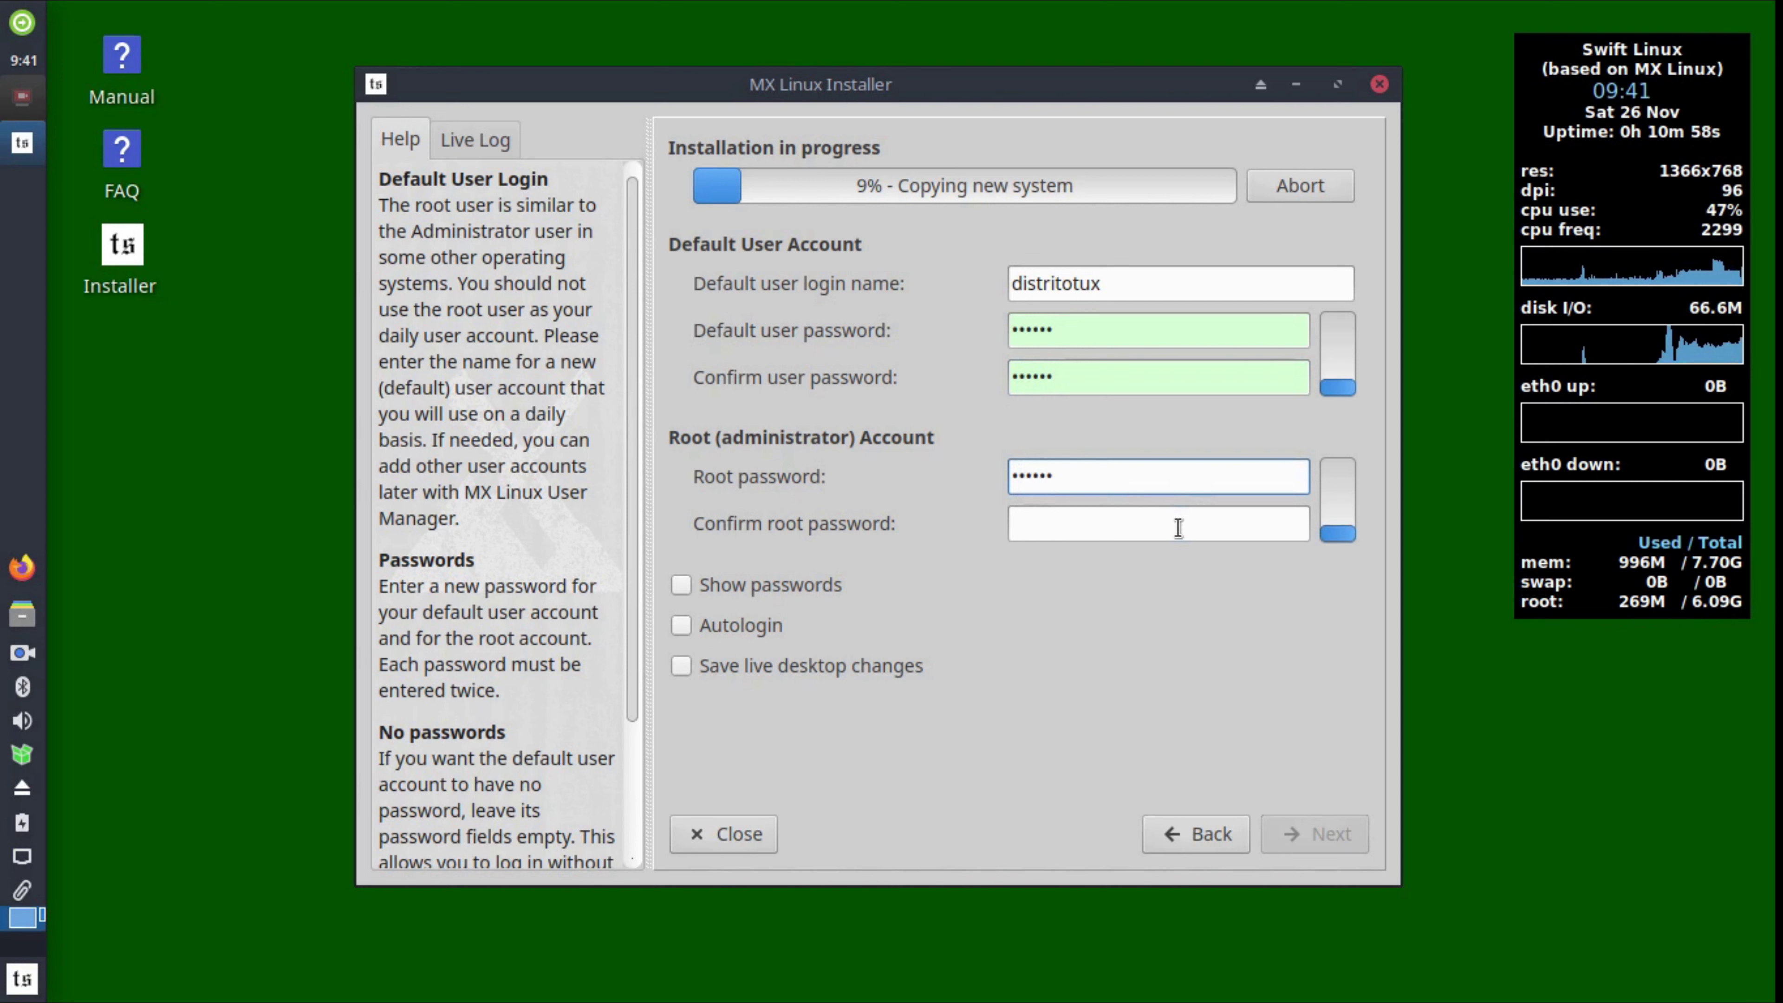
pyautogui.click(1178, 526)
pyautogui.write('******')
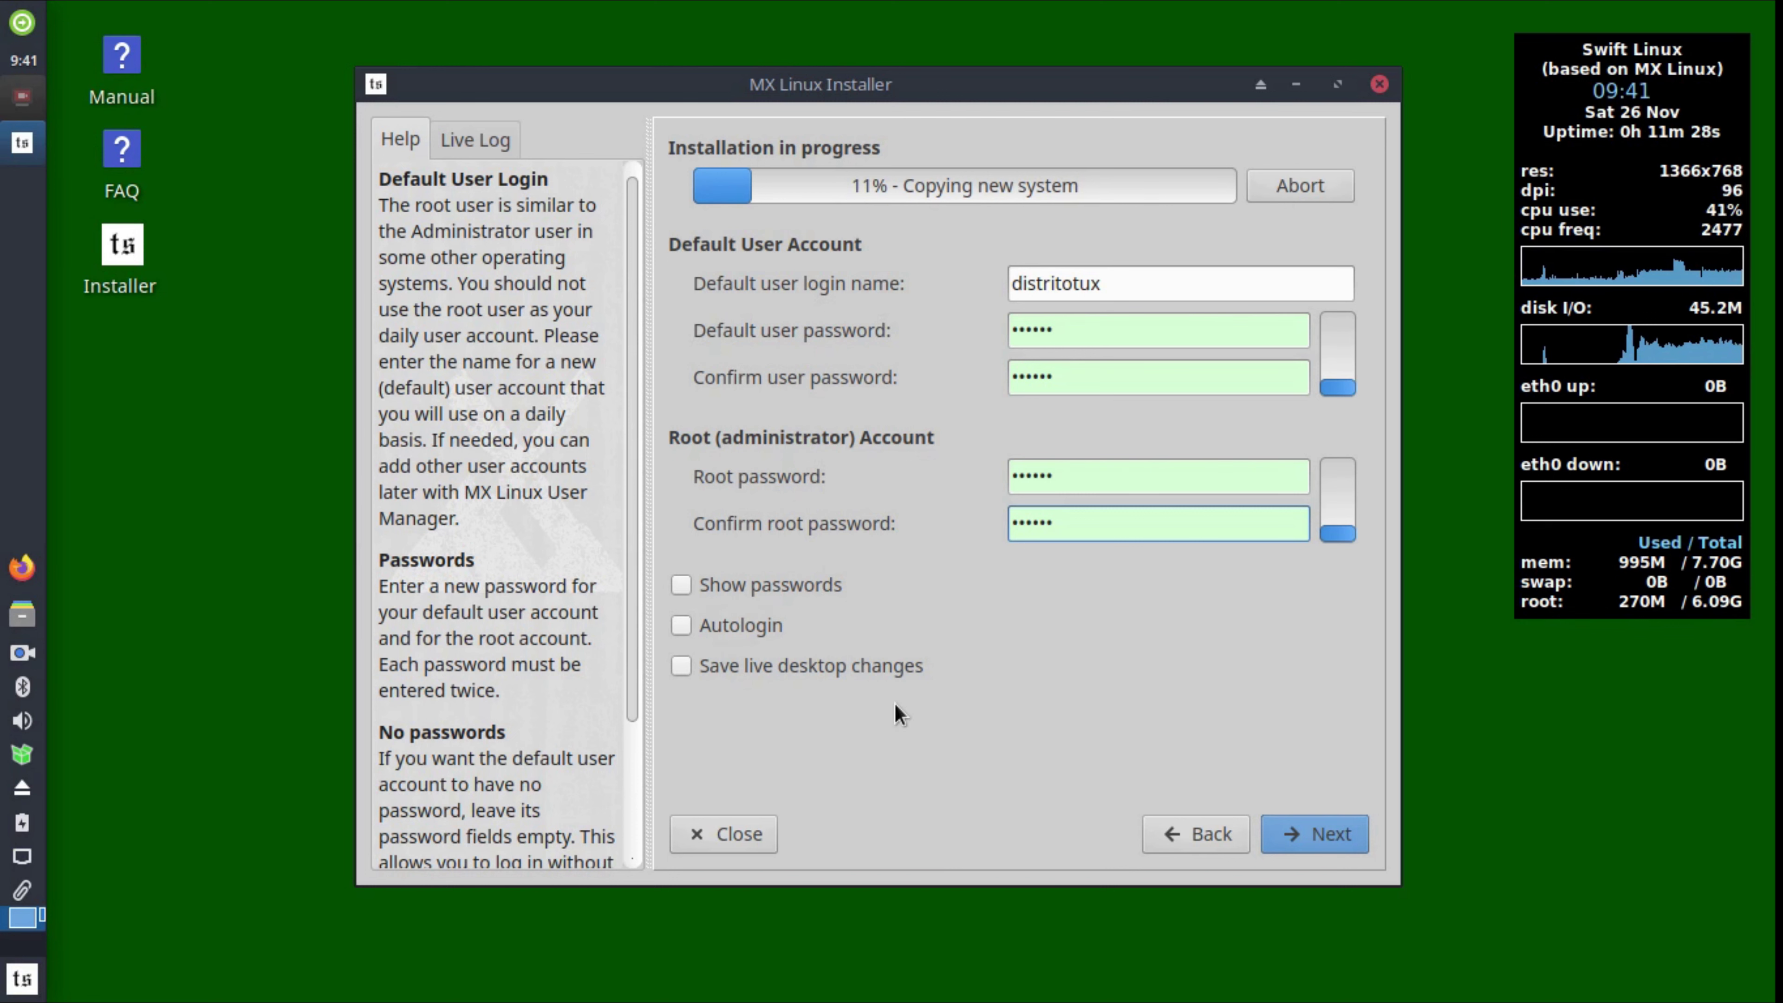
# Step: Enable Autologin, leave Save live desktop changes disabled, and continue to the installation progress page
pyautogui.click(685, 624)
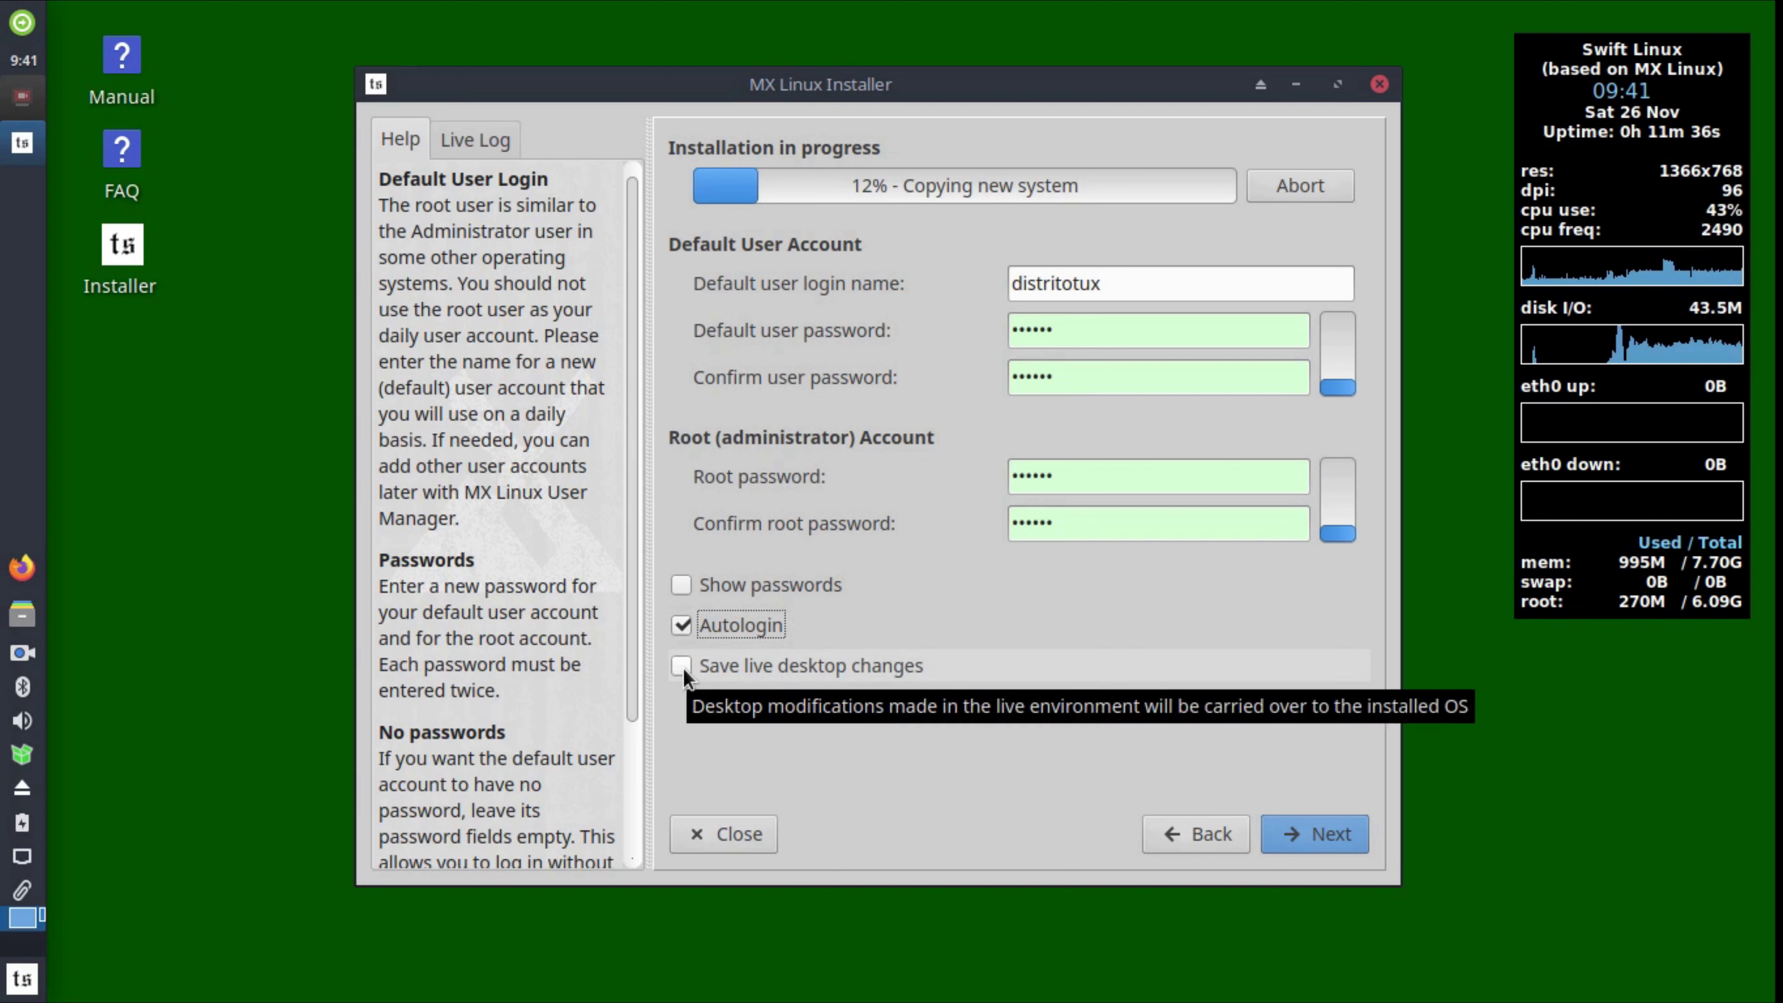
pyautogui.click(670, 662)
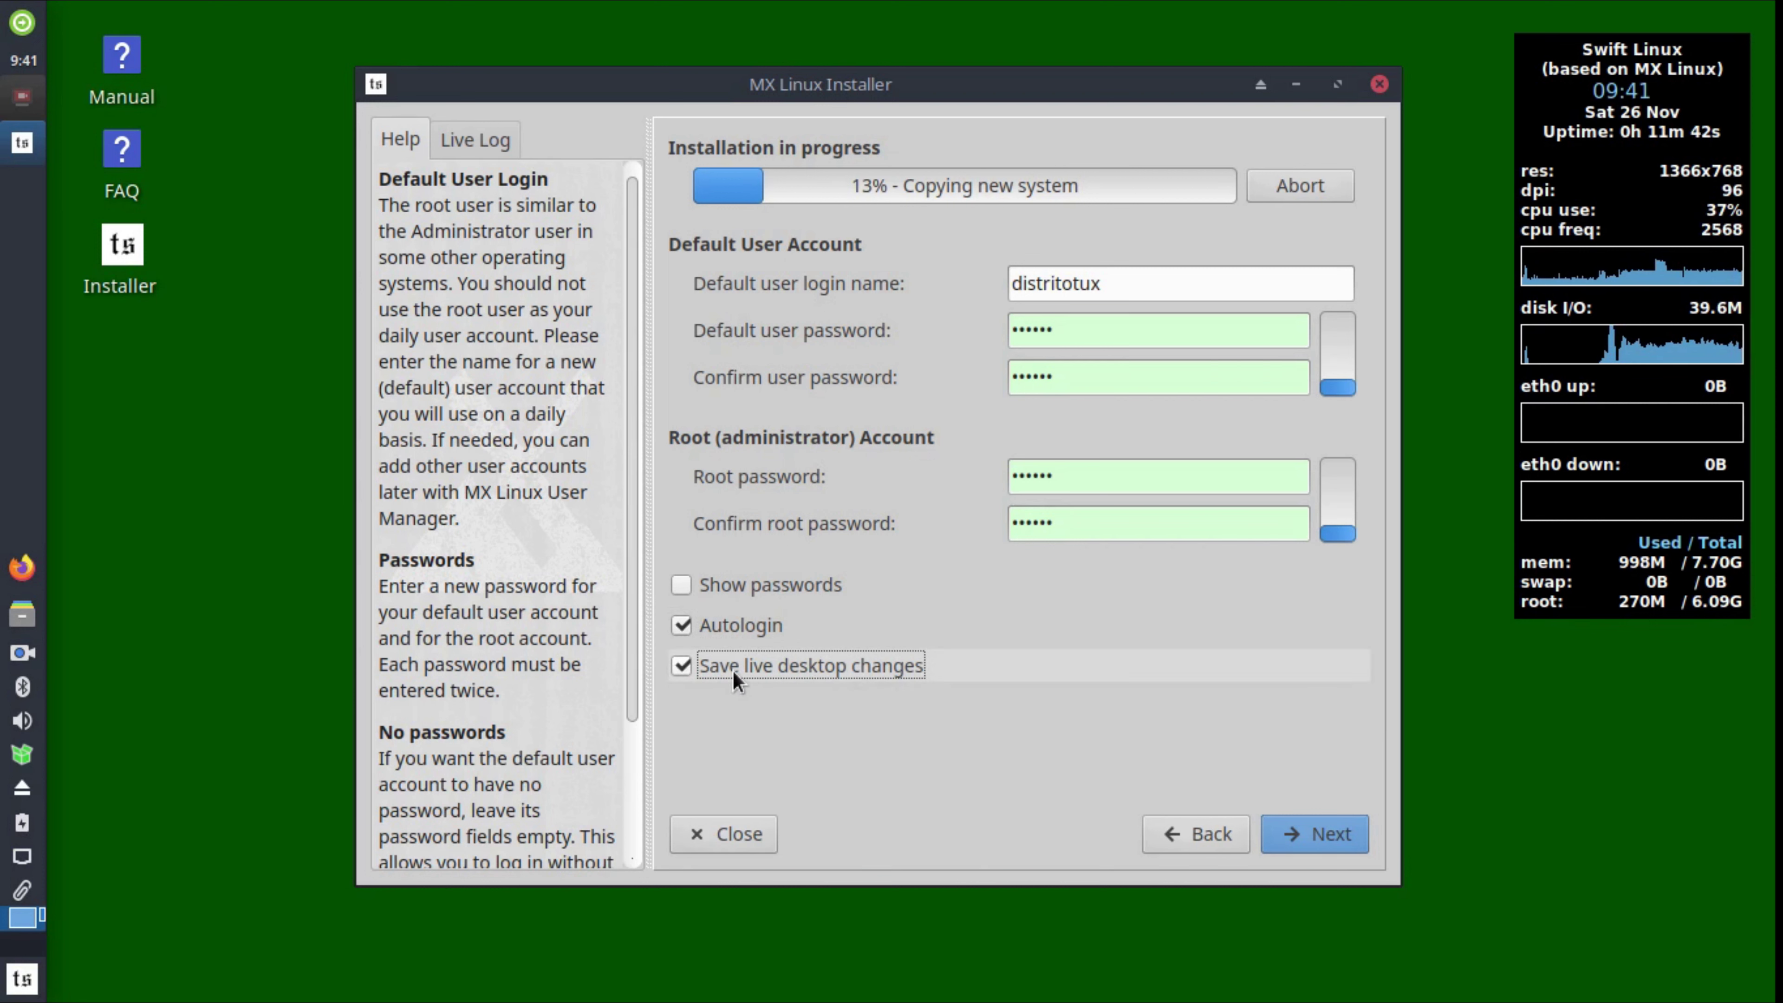
pyautogui.click(693, 666)
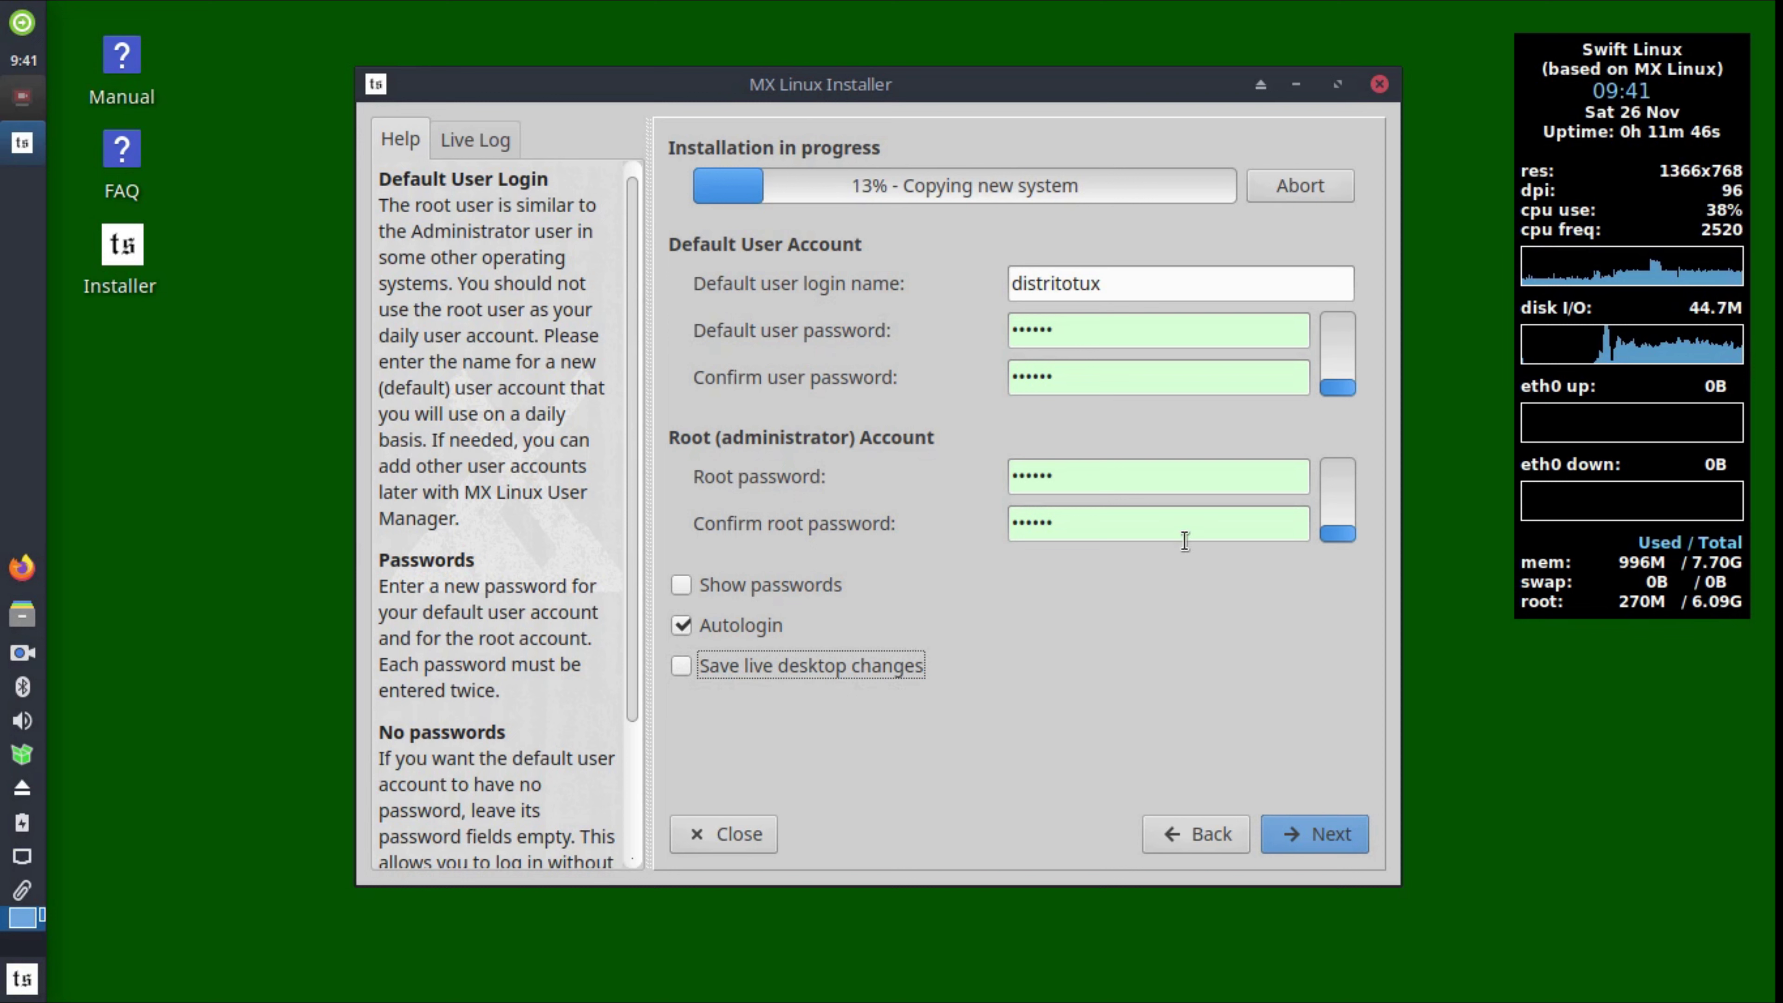
pyautogui.click(1346, 839)
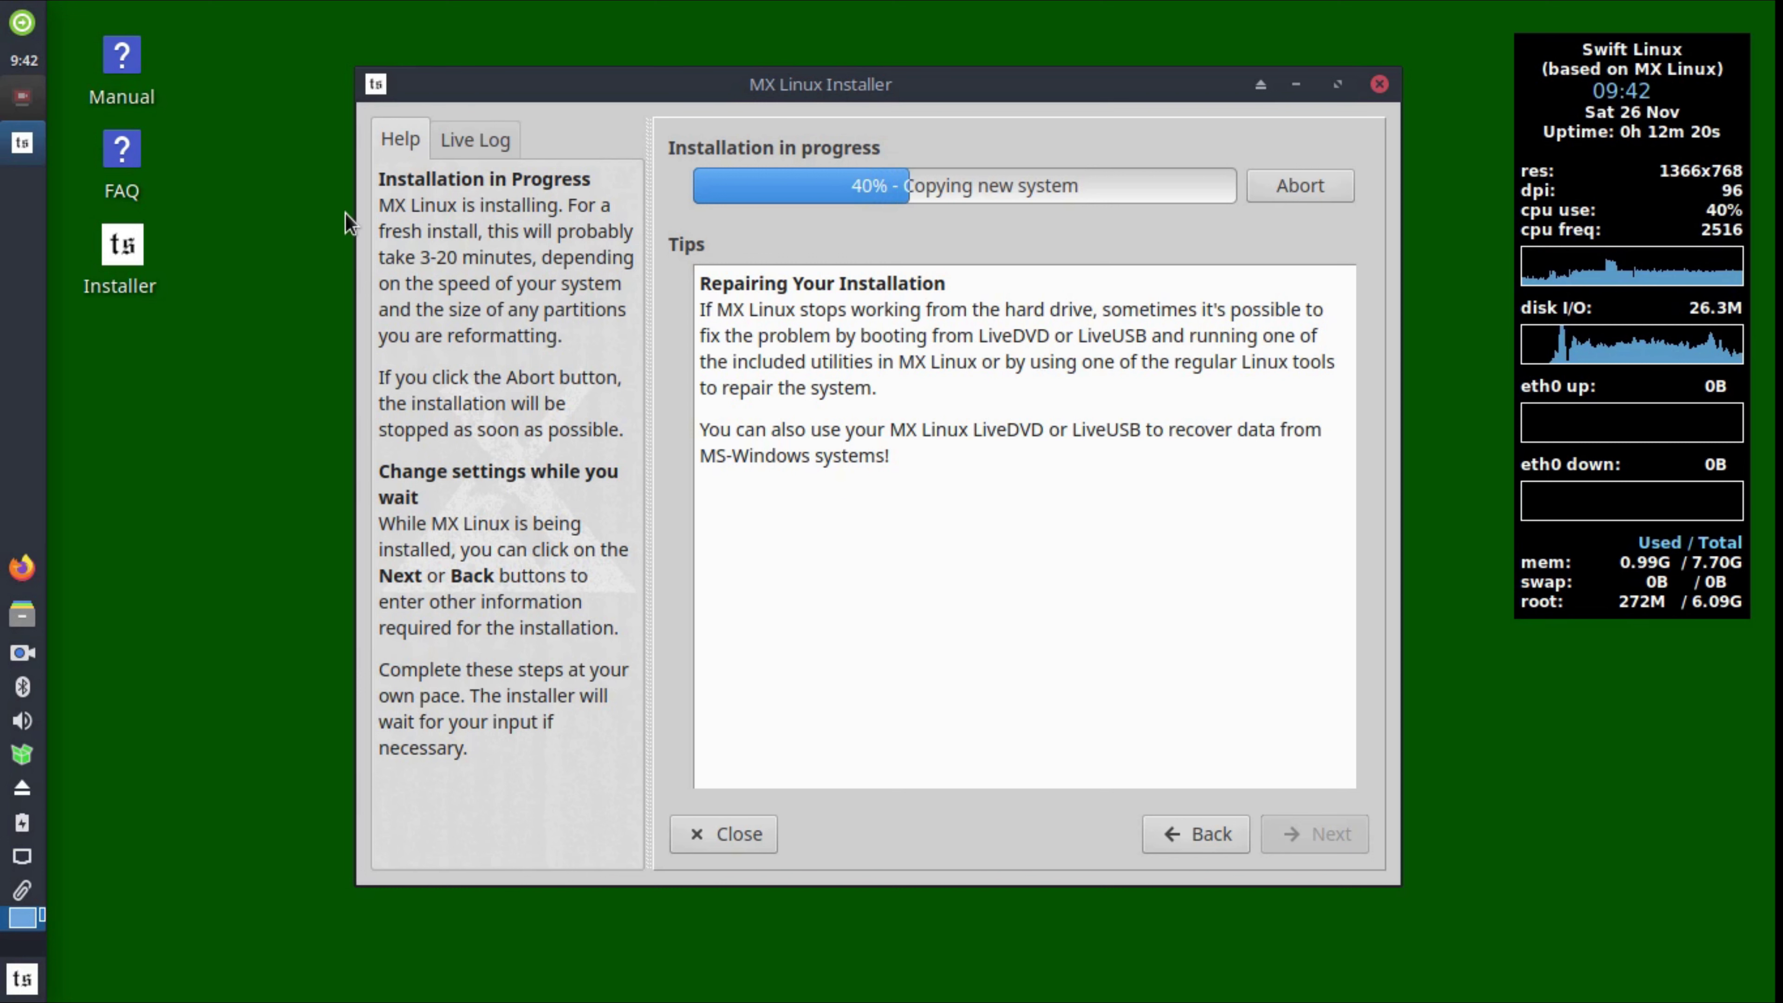
pyautogui.click(24, 102)
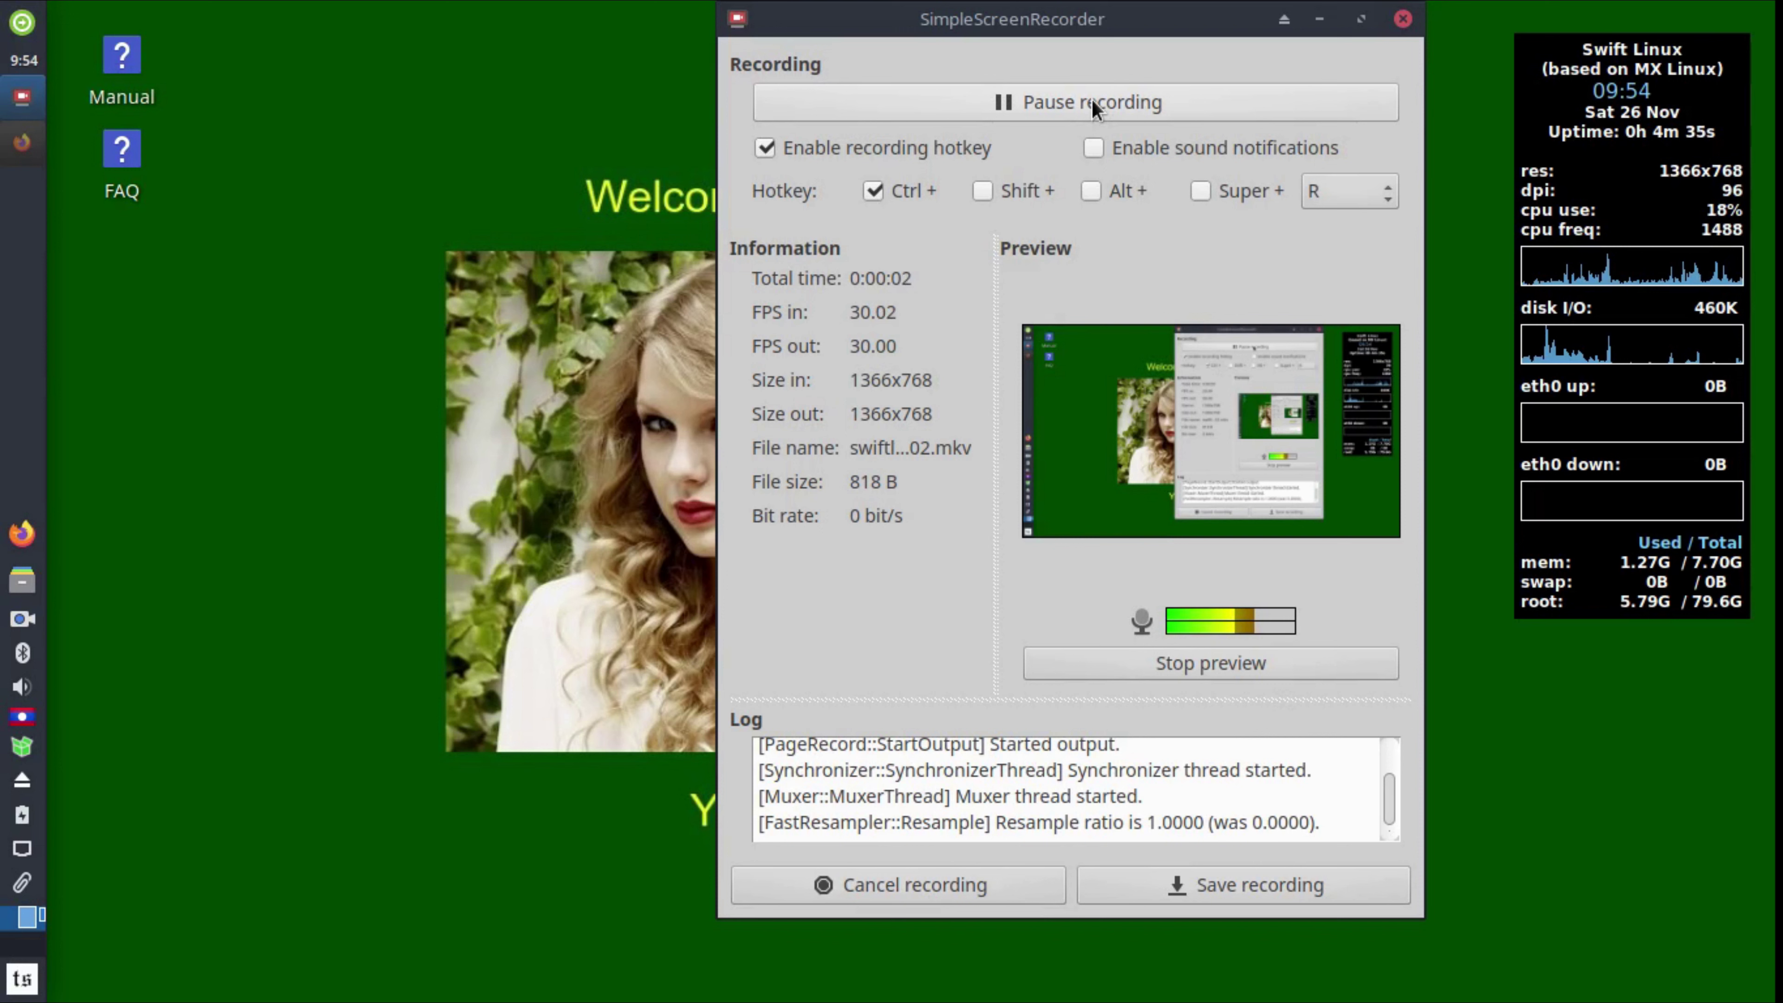
pyautogui.click(1318, 26)
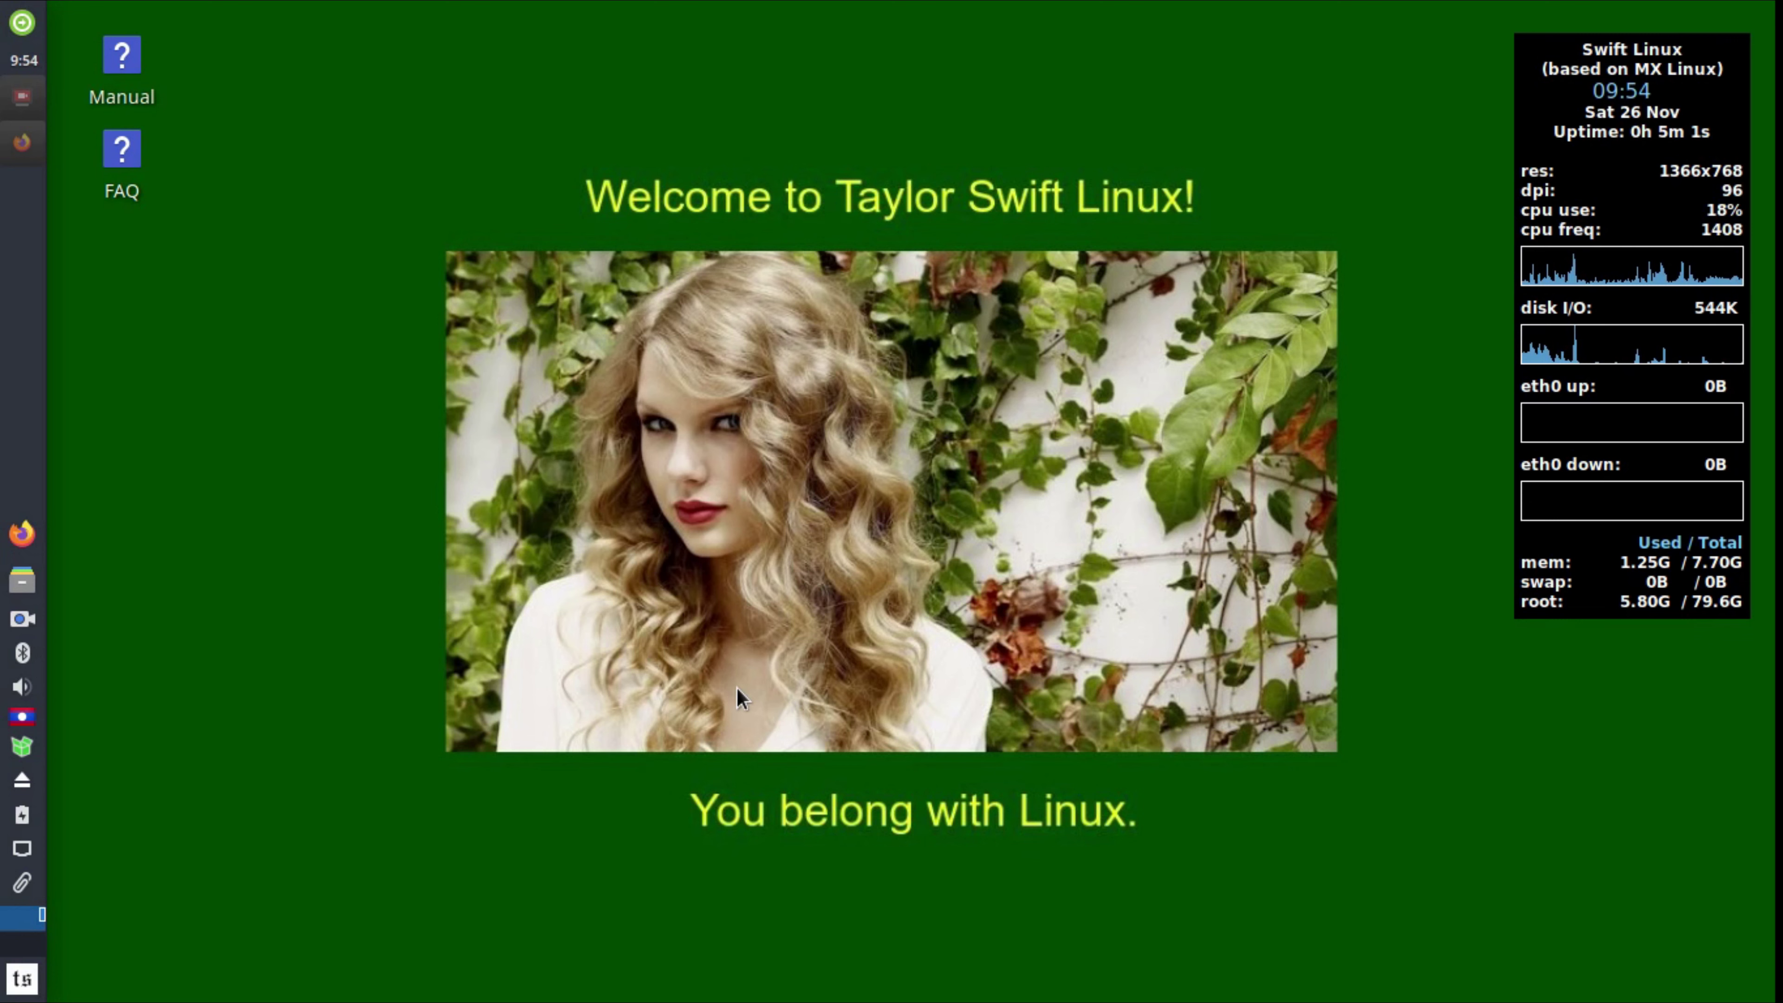
# Step: Switch to Firefox and read the Swift Linux overview on DistroWatch, including its base, desktop, architecture and popularity
pyautogui.click(25, 149)
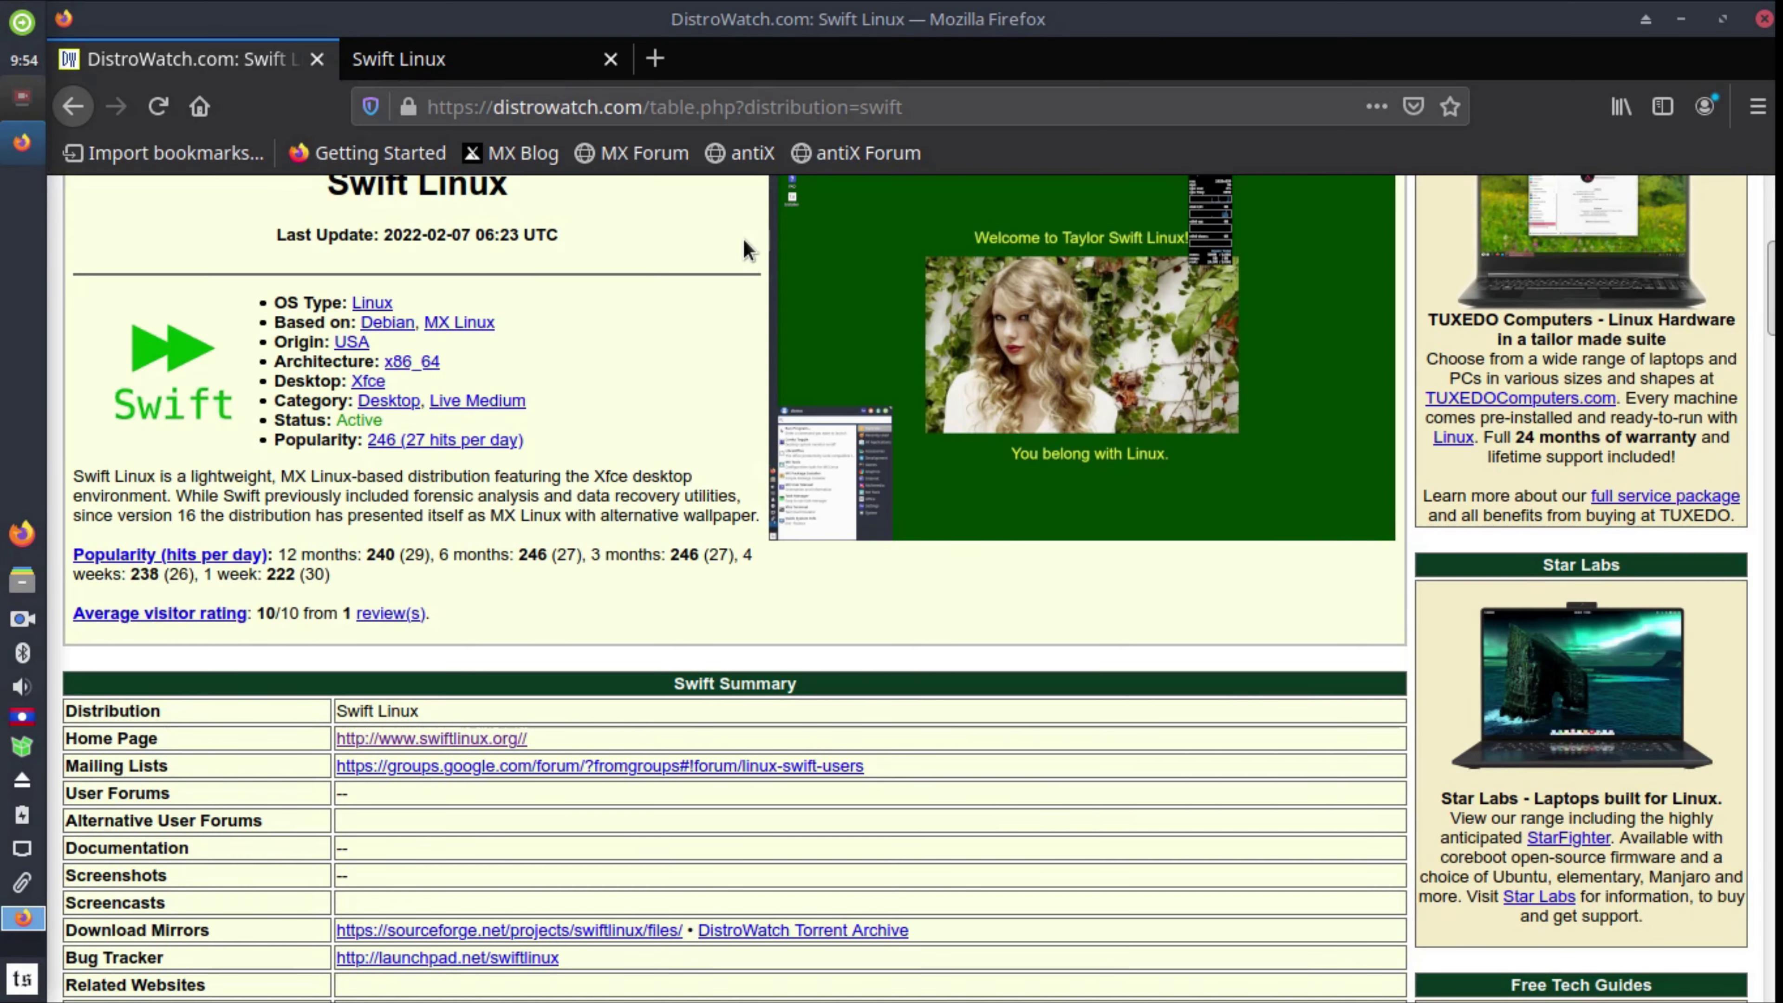
pyautogui.scroll(5, 678, 414)
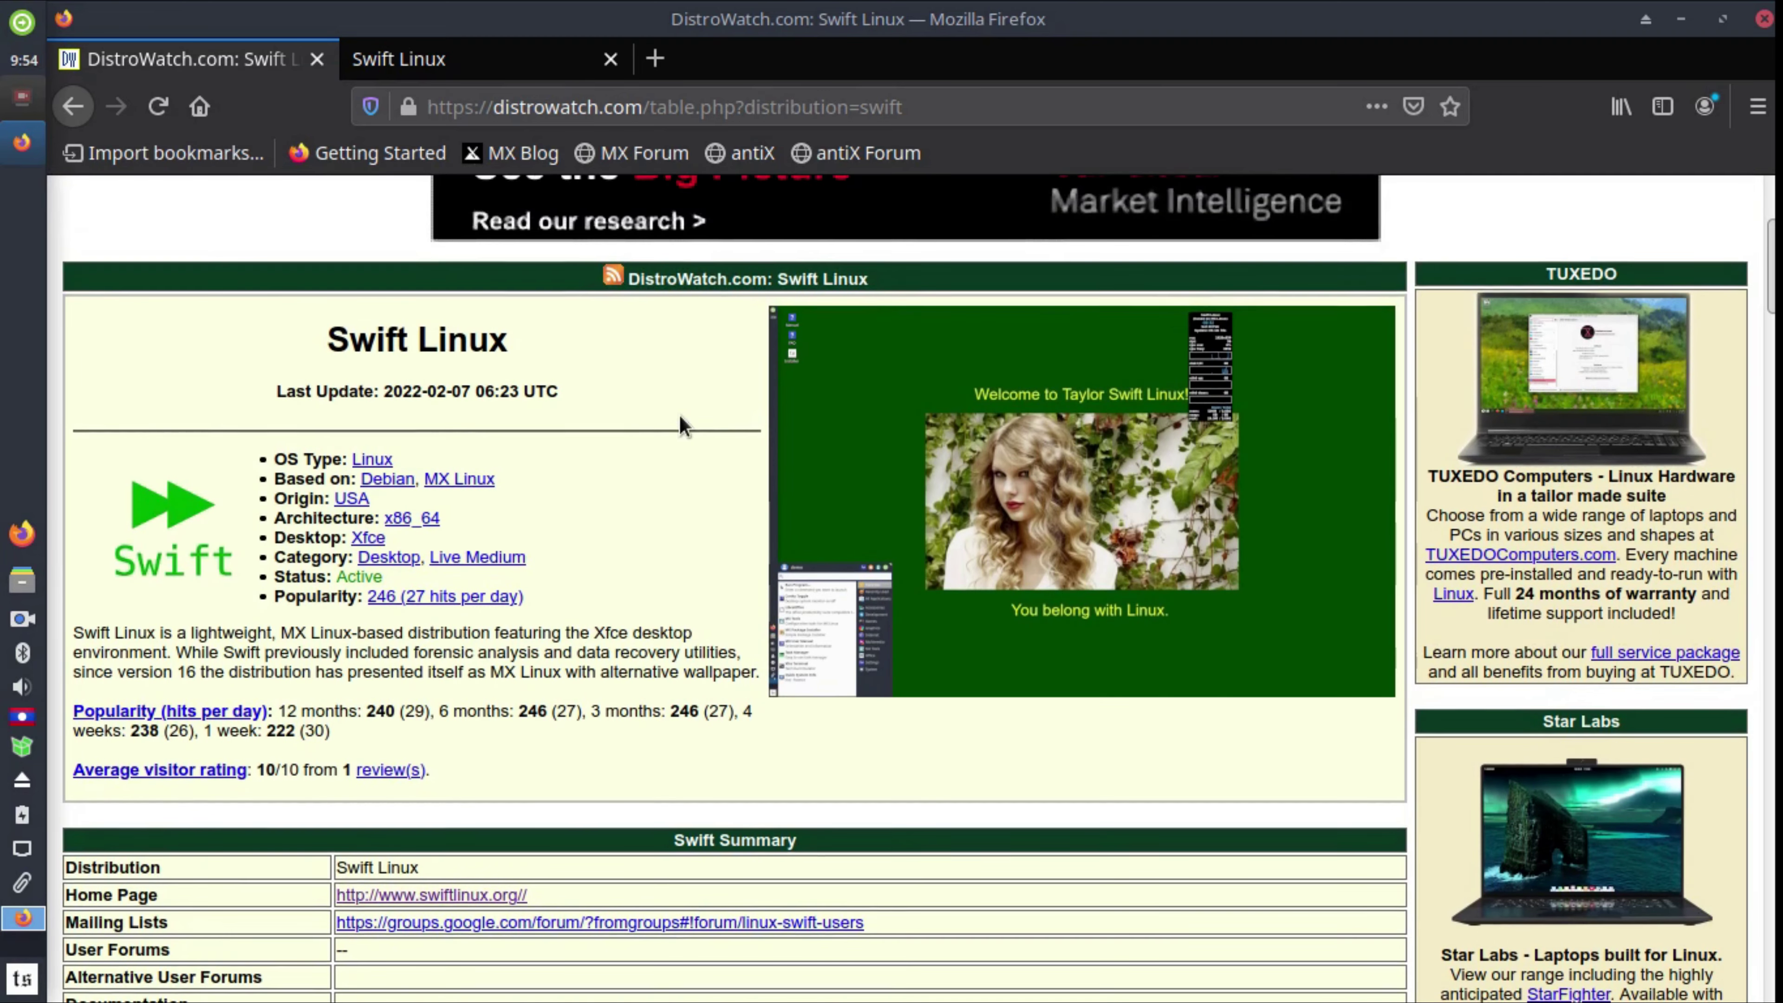
pyautogui.scroll(-1, 684, 425)
pyautogui.scroll(-1, 679, 417)
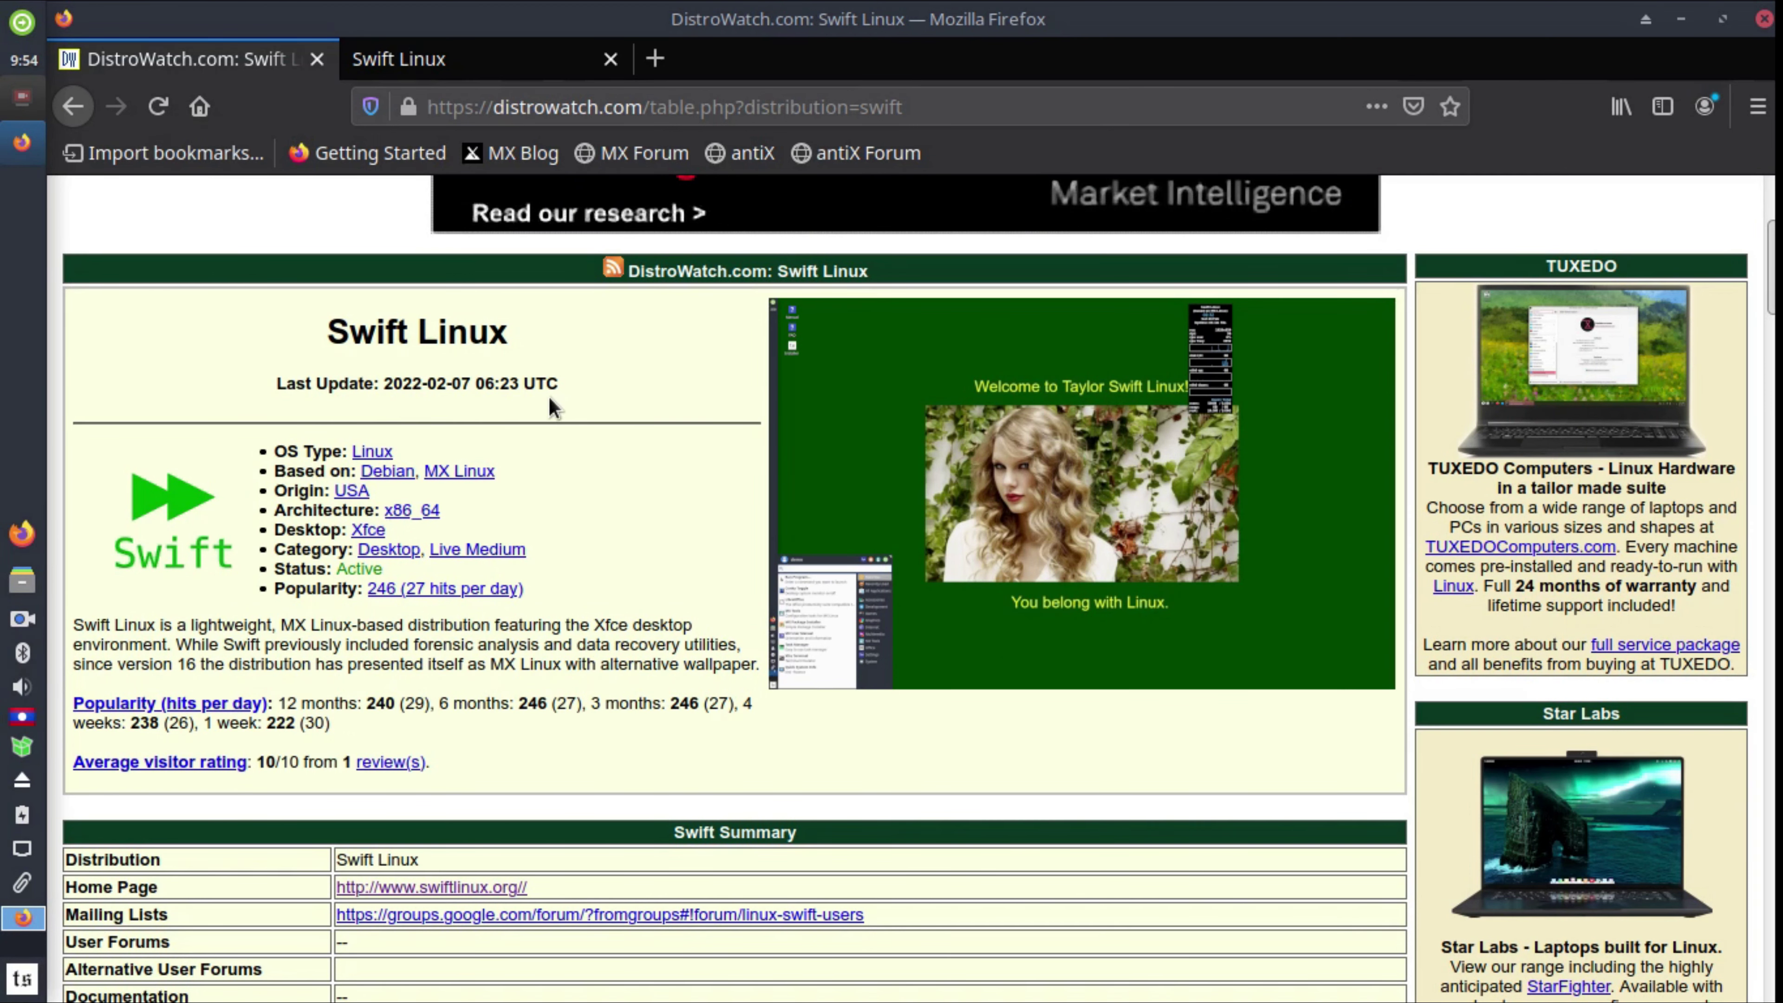
pyautogui.scroll(-1, 551, 408)
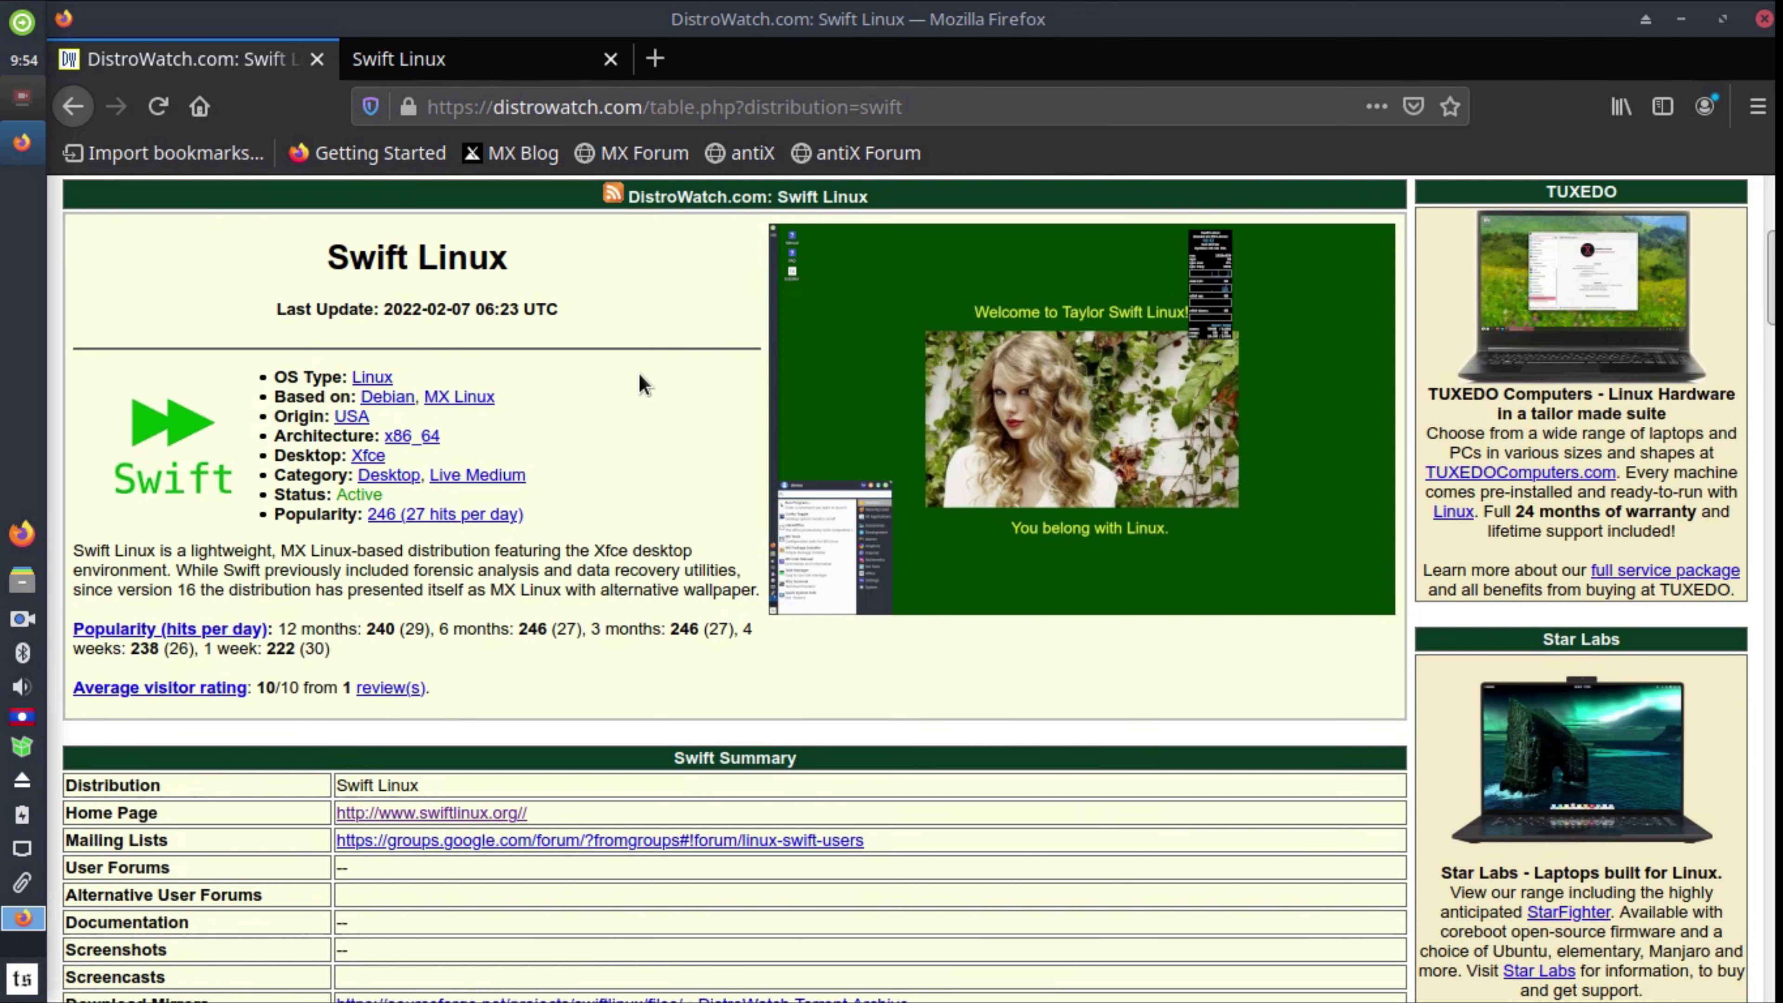
pyautogui.scroll(-1, 632, 365)
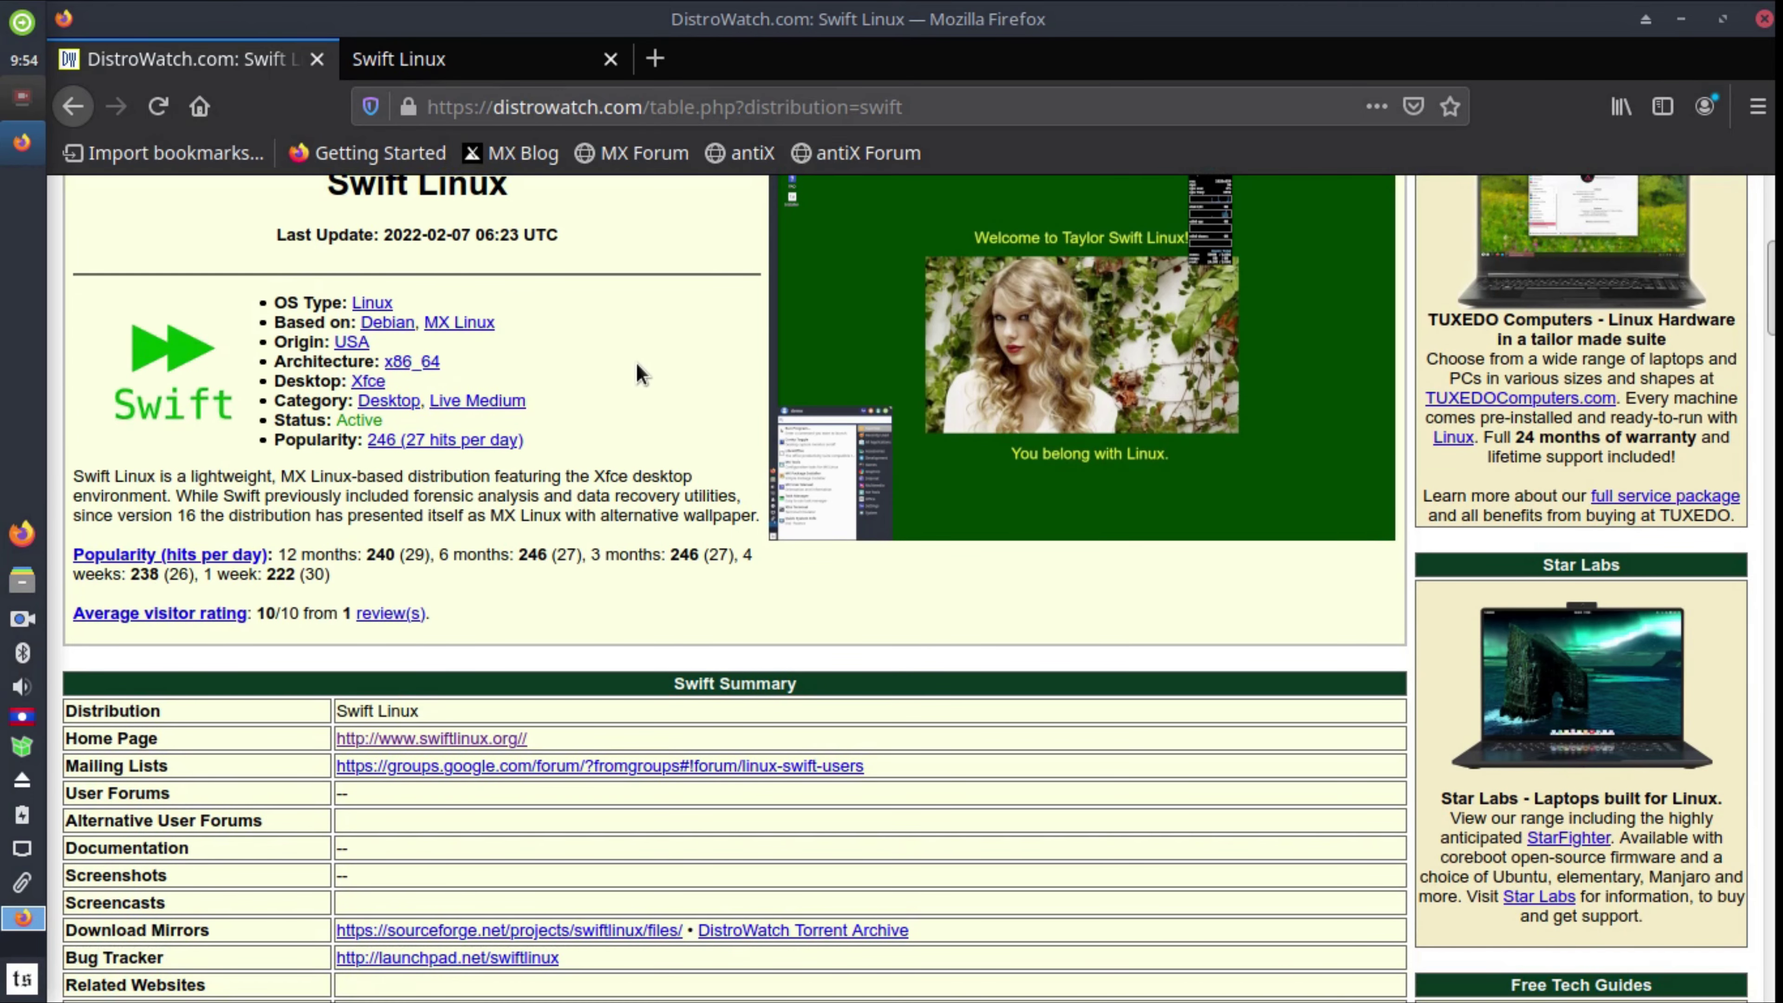
pyautogui.scroll(-1, 636, 364)
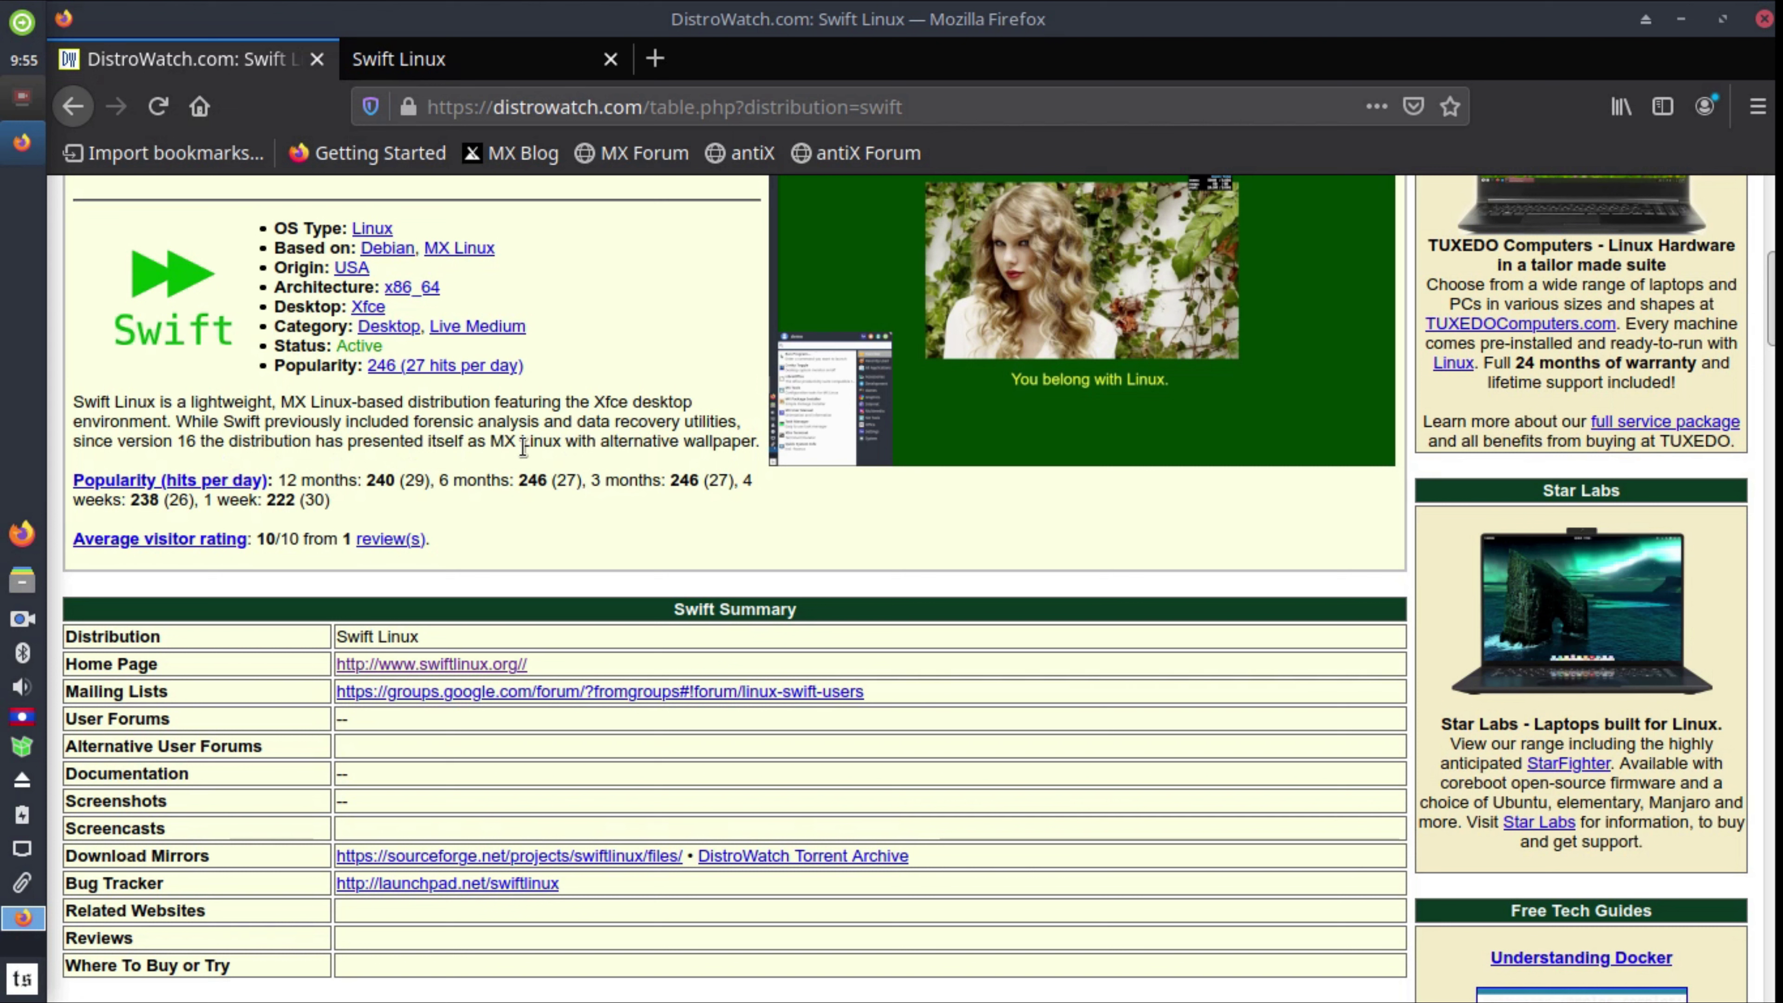
pyautogui.scroll(1, 523, 430)
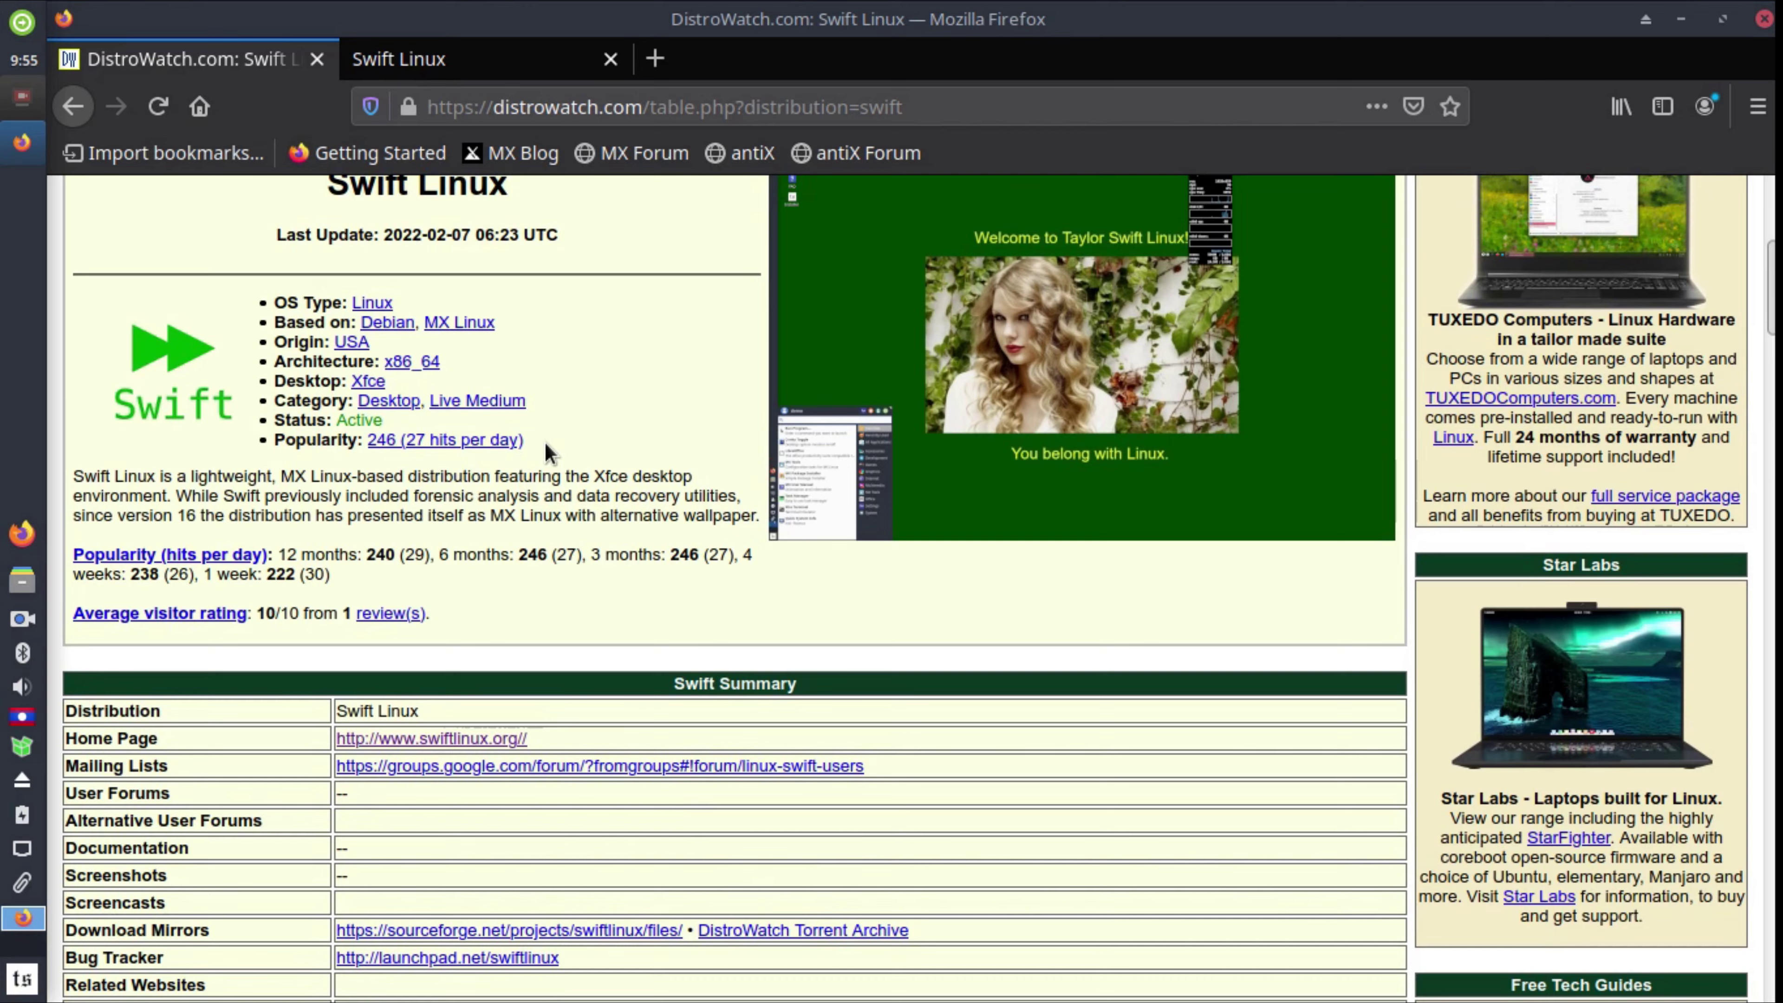
pyautogui.scroll(-1, 545, 442)
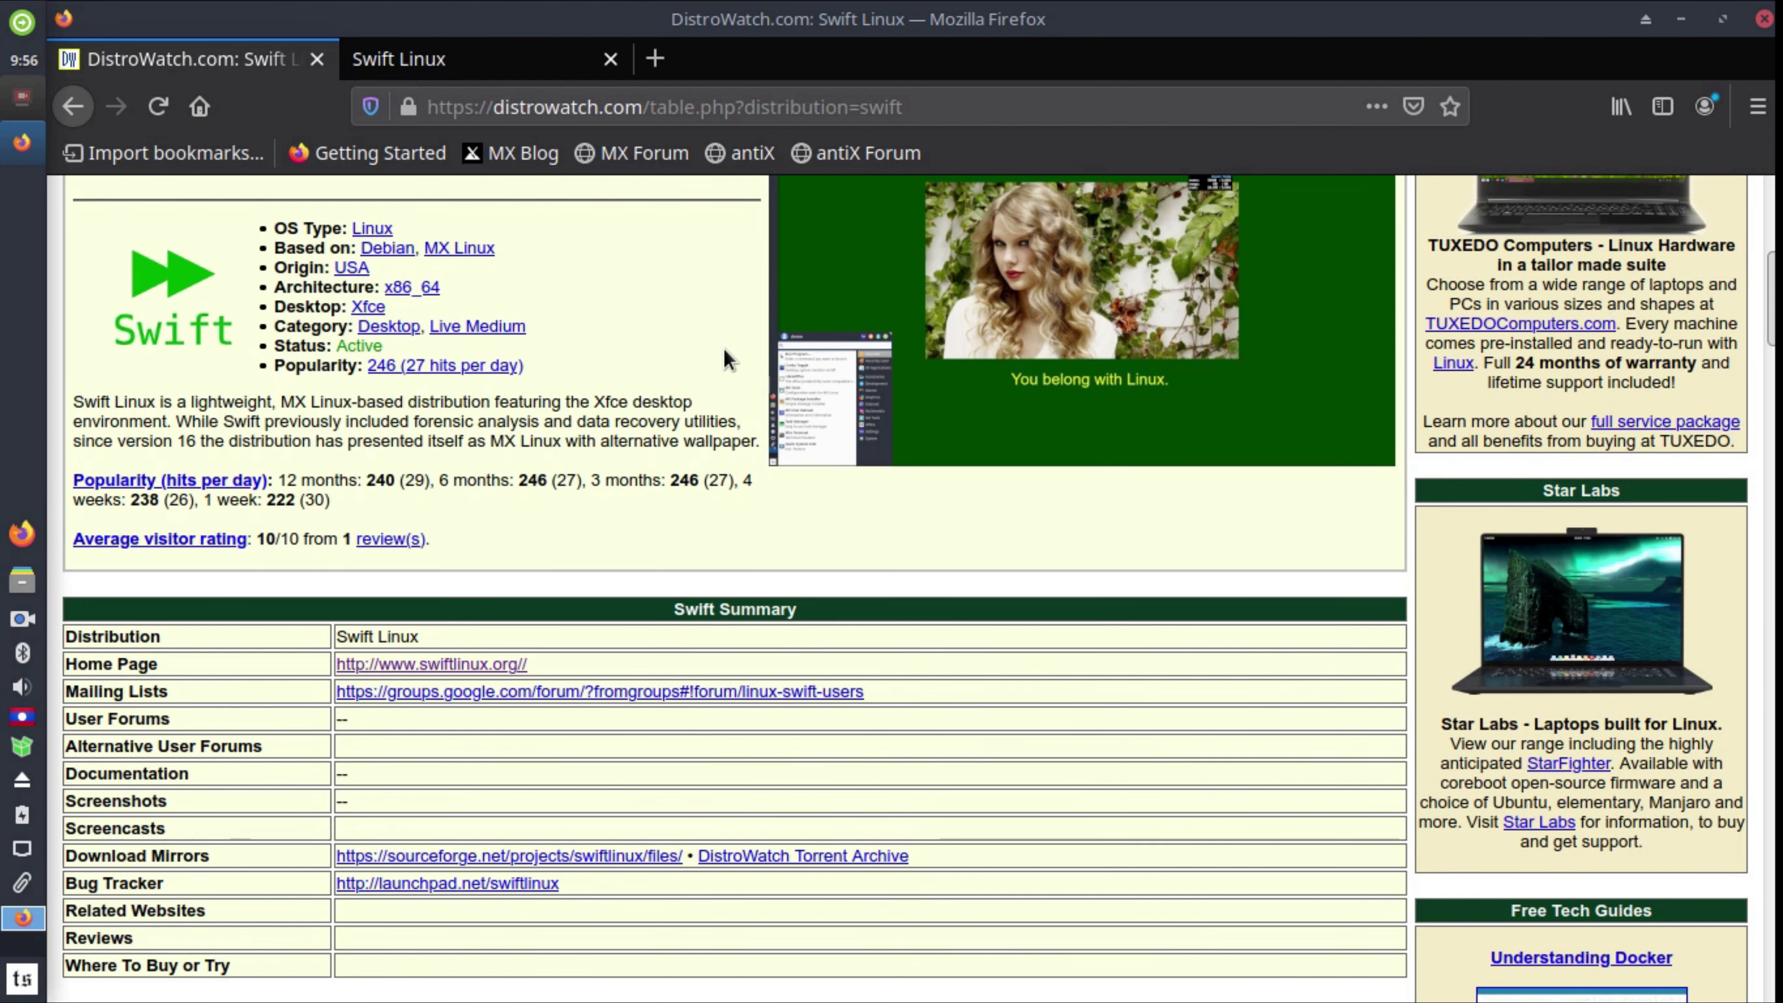
# Step: Examine the Swift Linux summary, release feature table and package version list on the DistroWatch page
pyautogui.scroll(-2, 723, 346)
pyautogui.scroll(-2, 726, 338)
pyautogui.scroll(4, 724, 337)
pyautogui.scroll(-9, 684, 351)
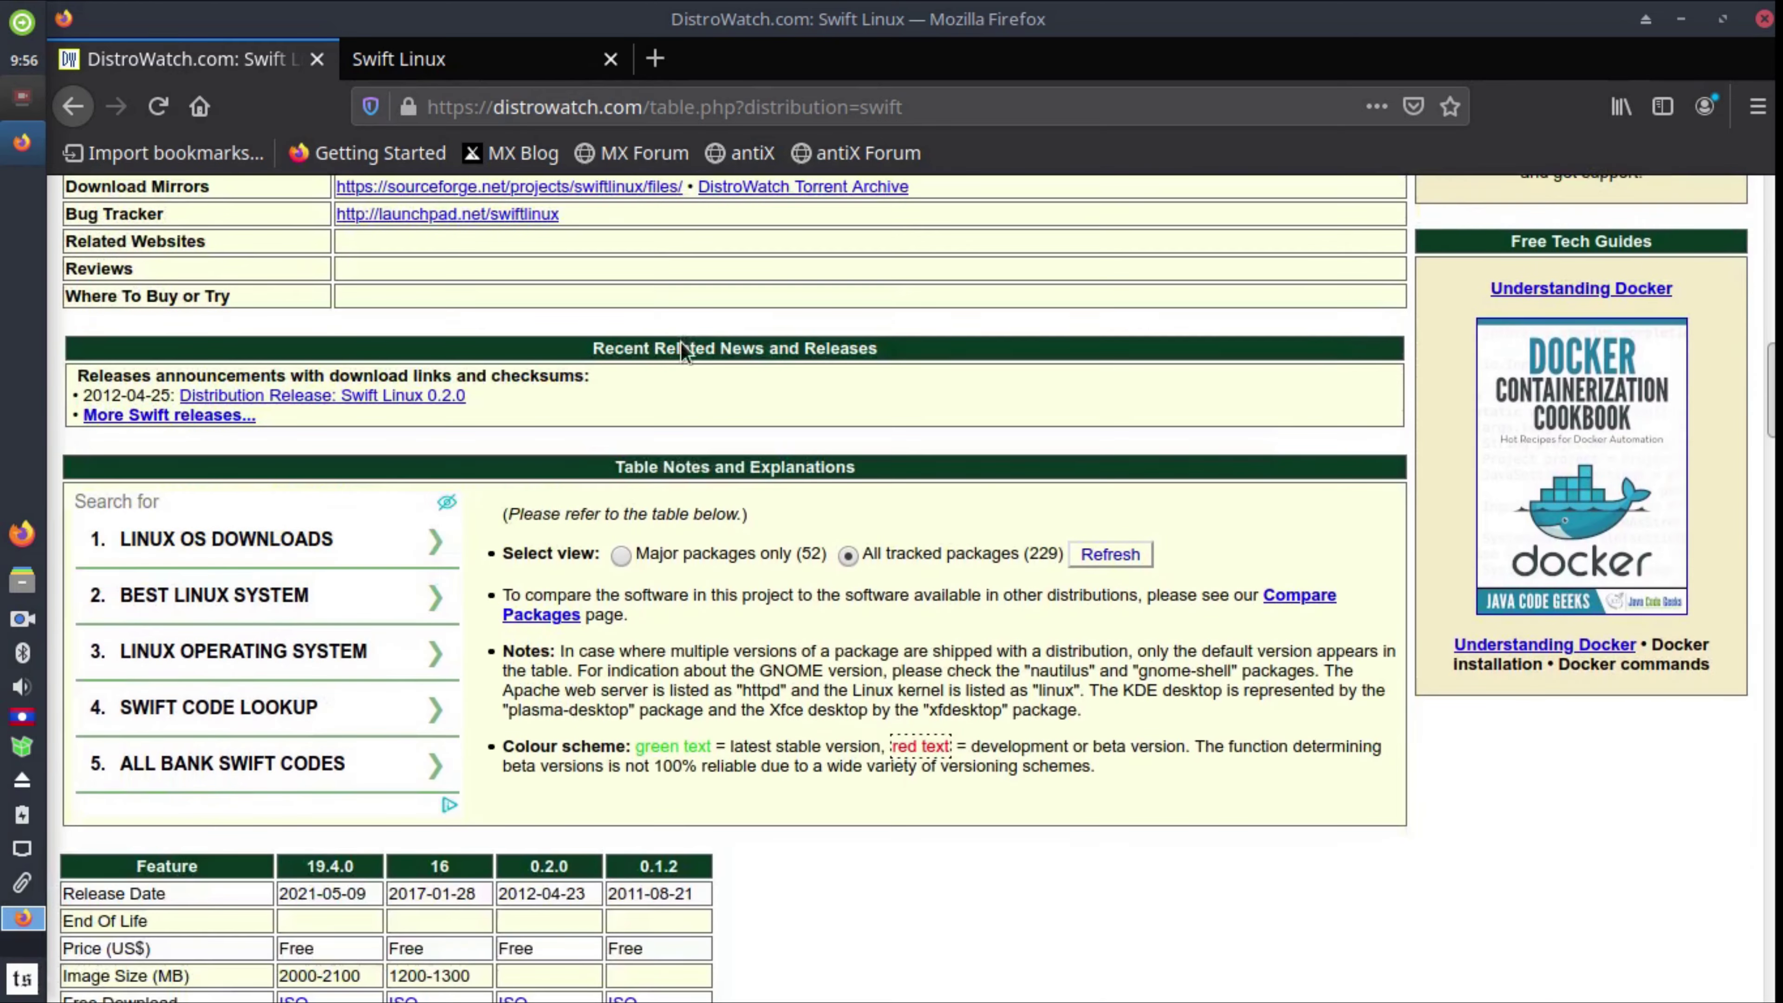
pyautogui.scroll(-4, 679, 341)
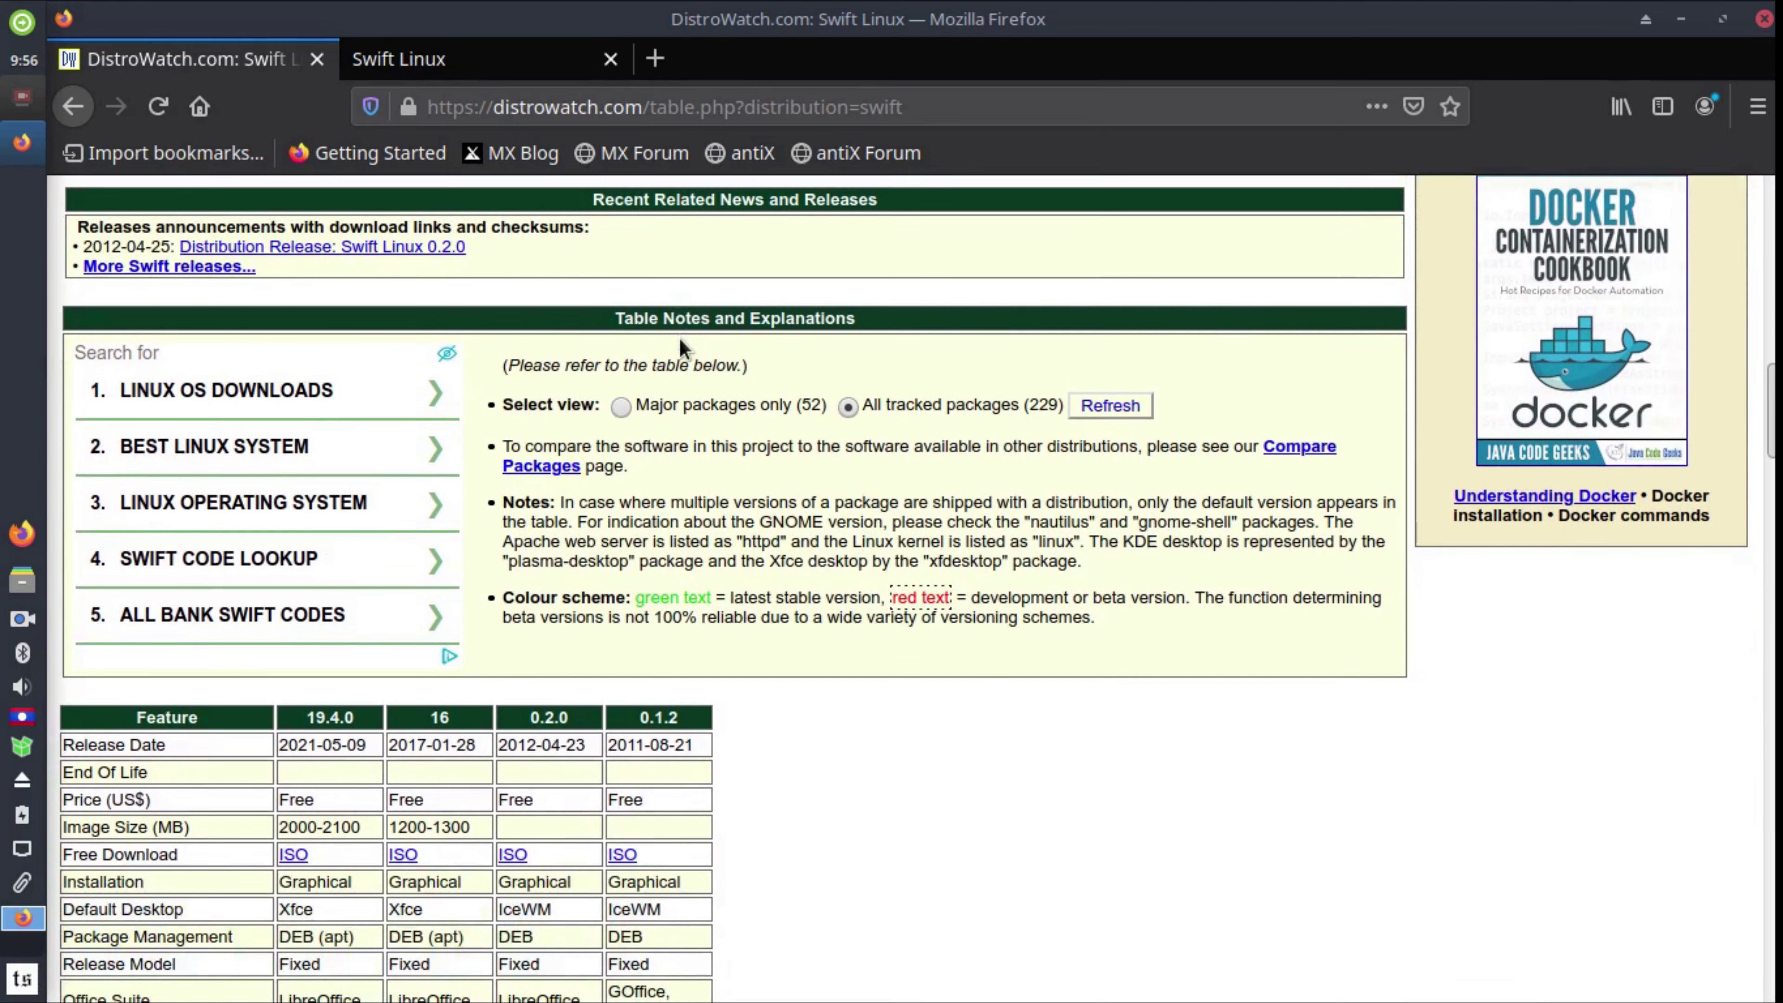
pyautogui.scroll(-3, 678, 337)
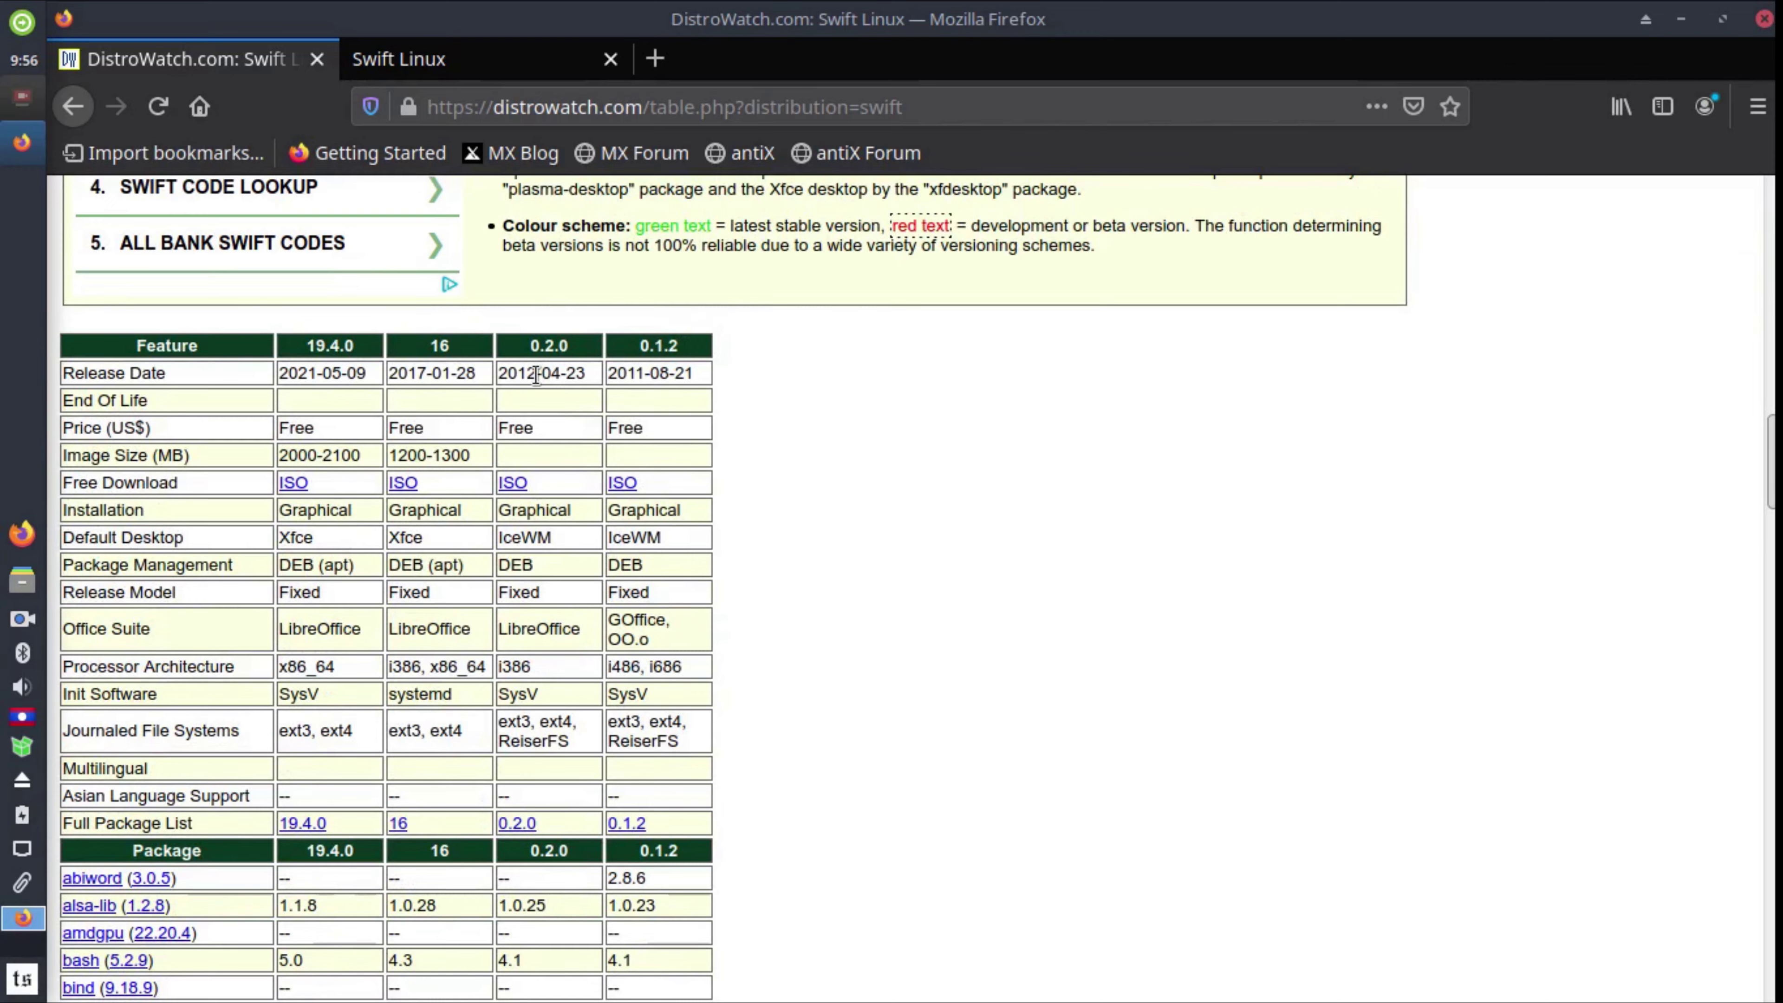
pyautogui.scroll(-1, 179, 344)
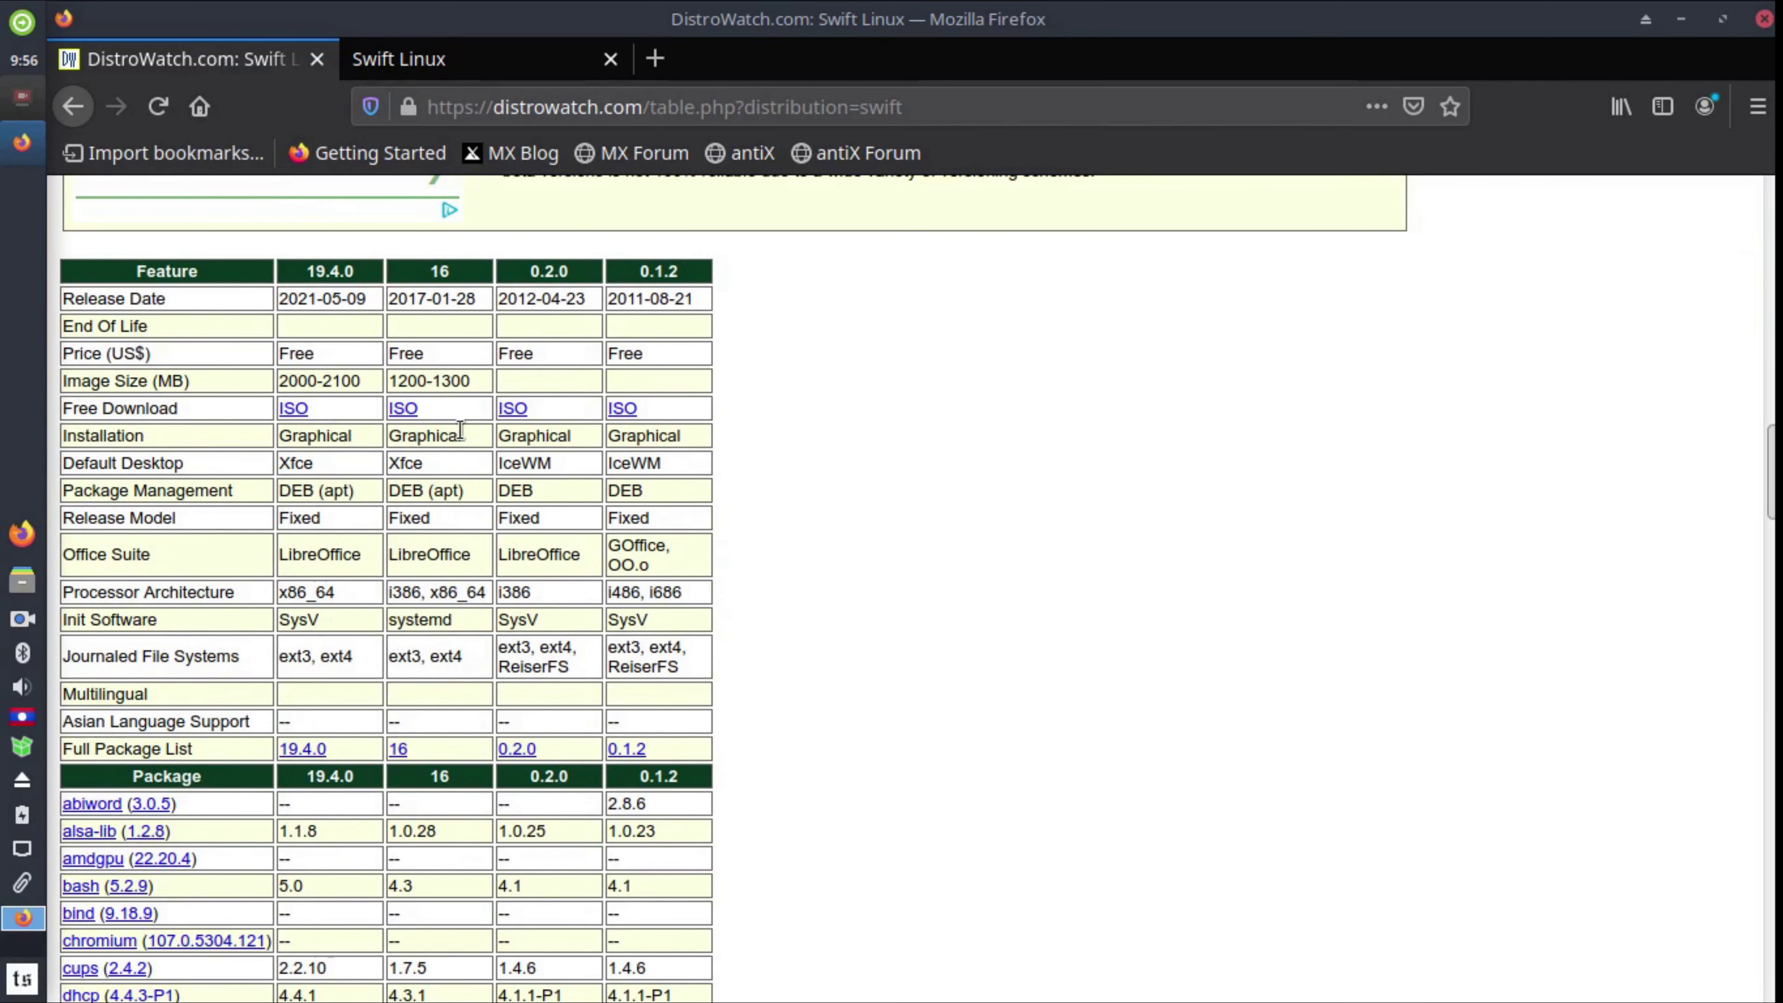
pyautogui.scroll(-16, 460, 429)
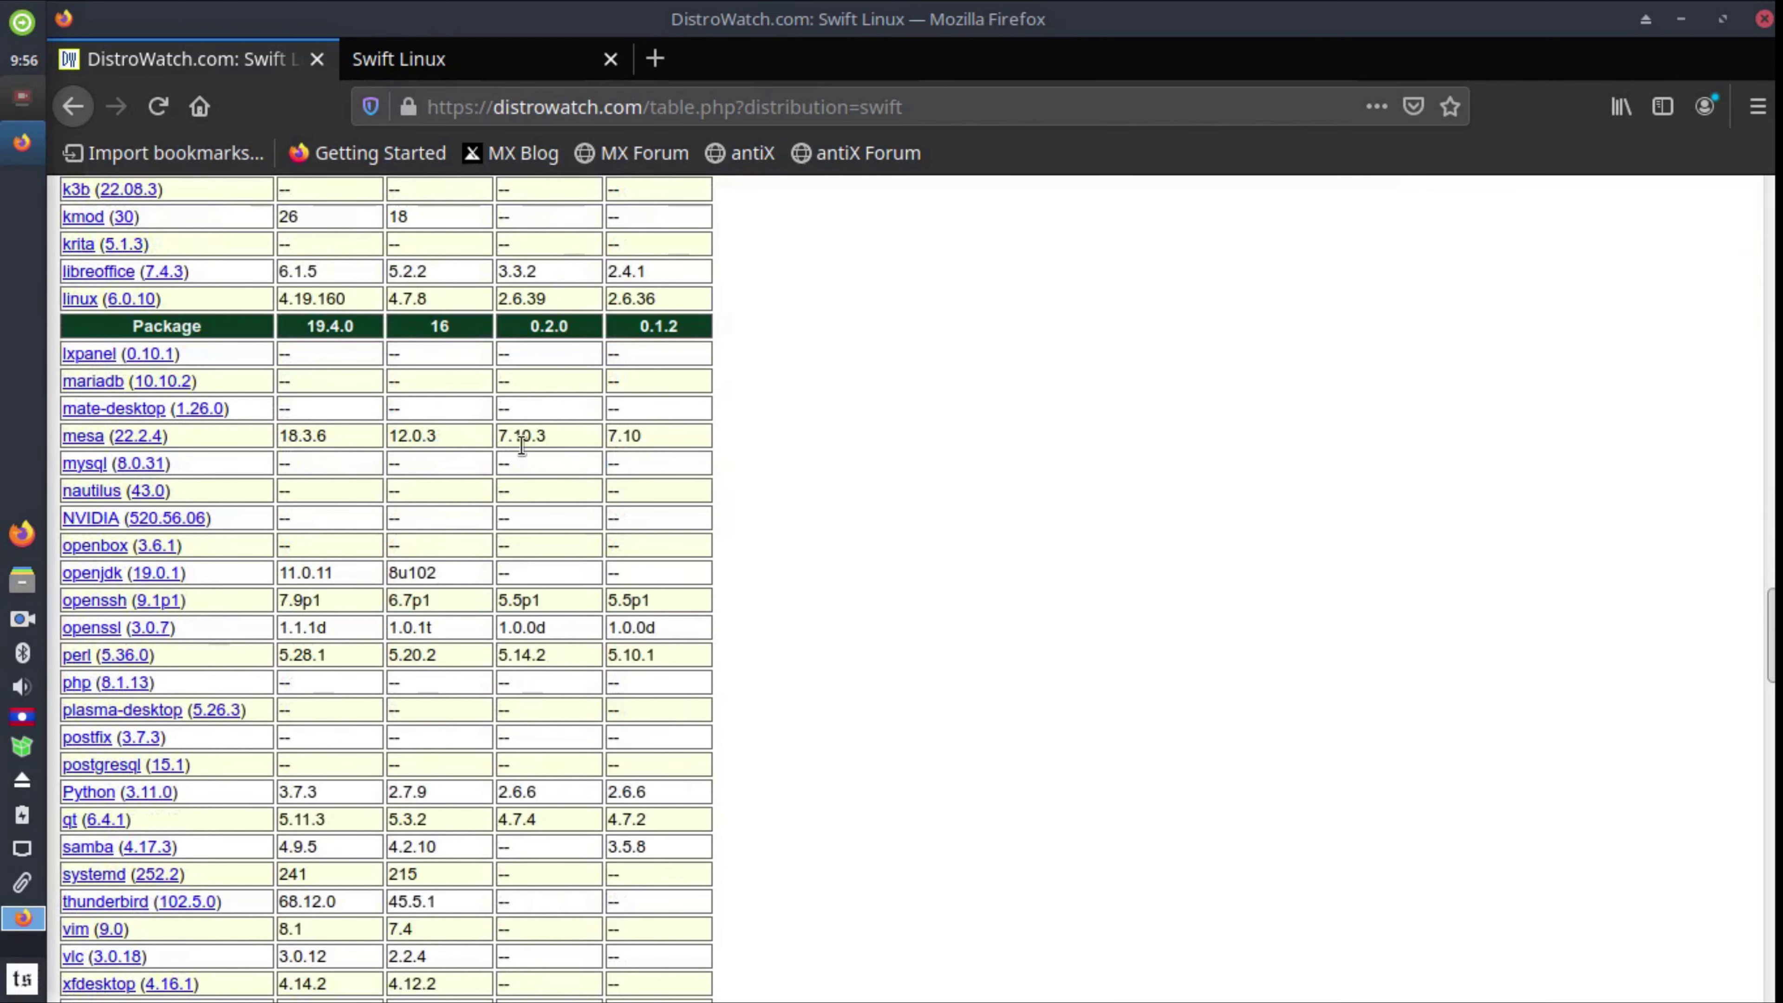
pyautogui.scroll(-3, 522, 446)
pyautogui.scroll(-3, 508, 491)
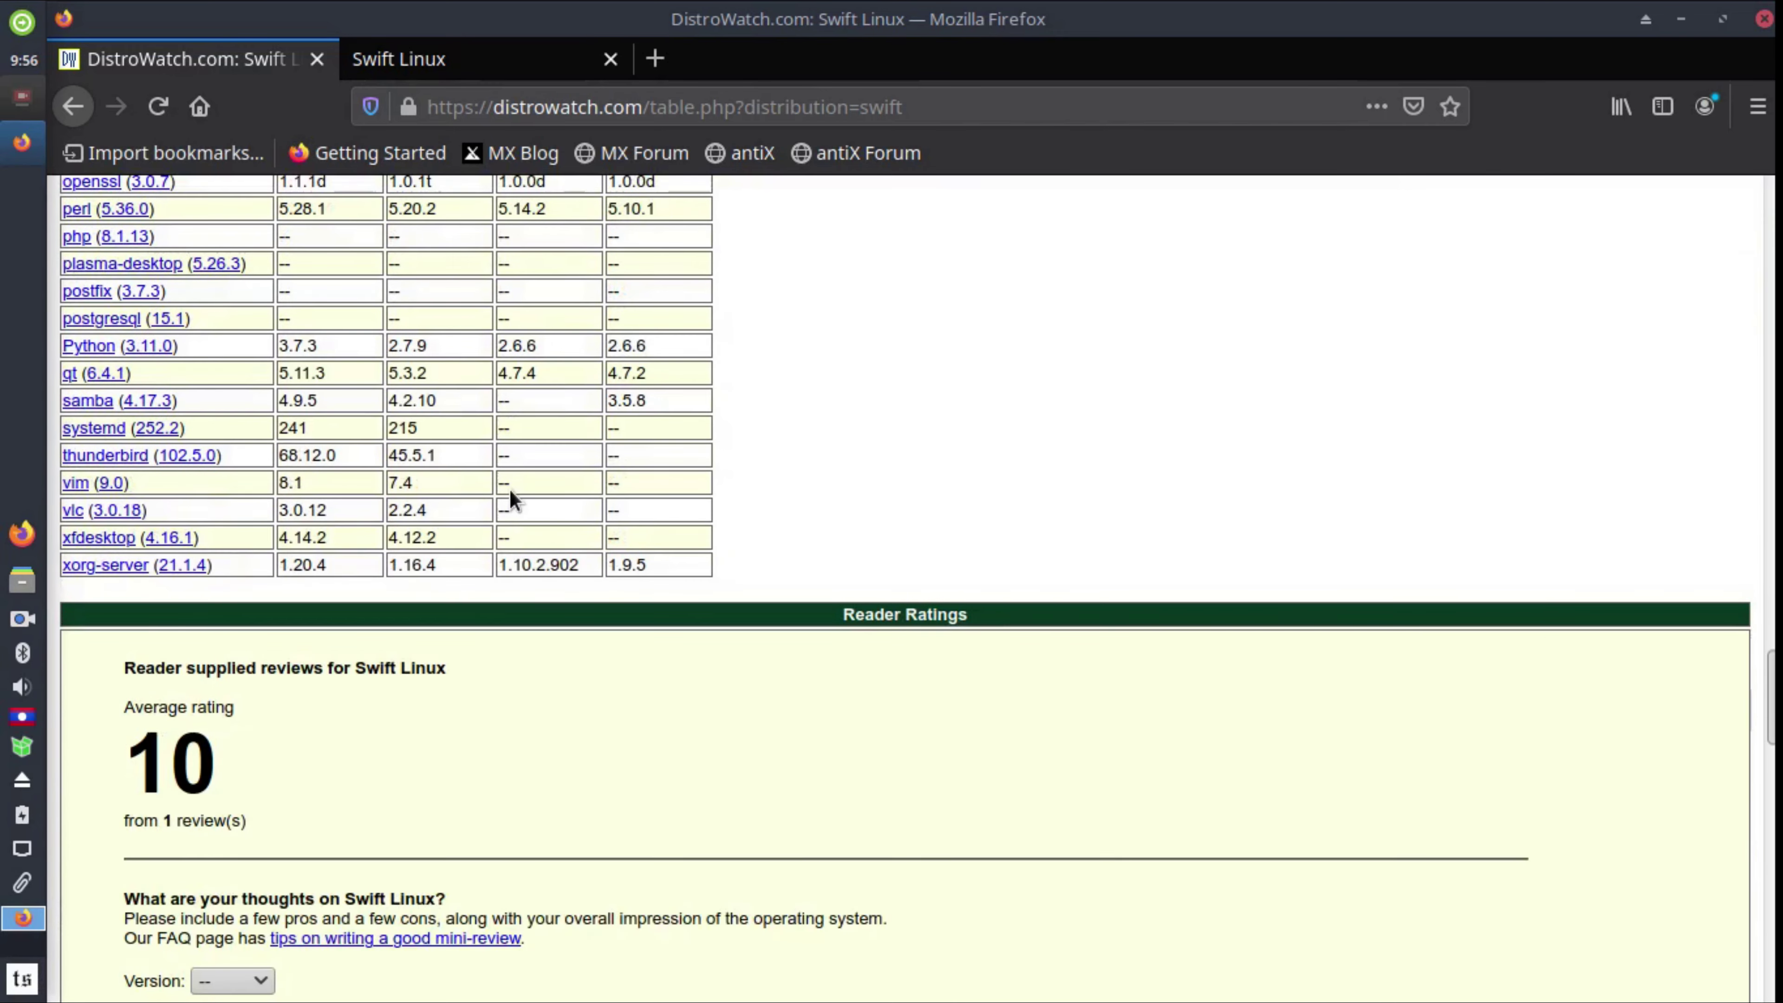
# Step: Read the reader rating and past reviews of Swift Linux, and return to the beginning of the DistroWatch page
pyautogui.scroll(-3, 510, 495)
pyautogui.scroll(-2, 575, 470)
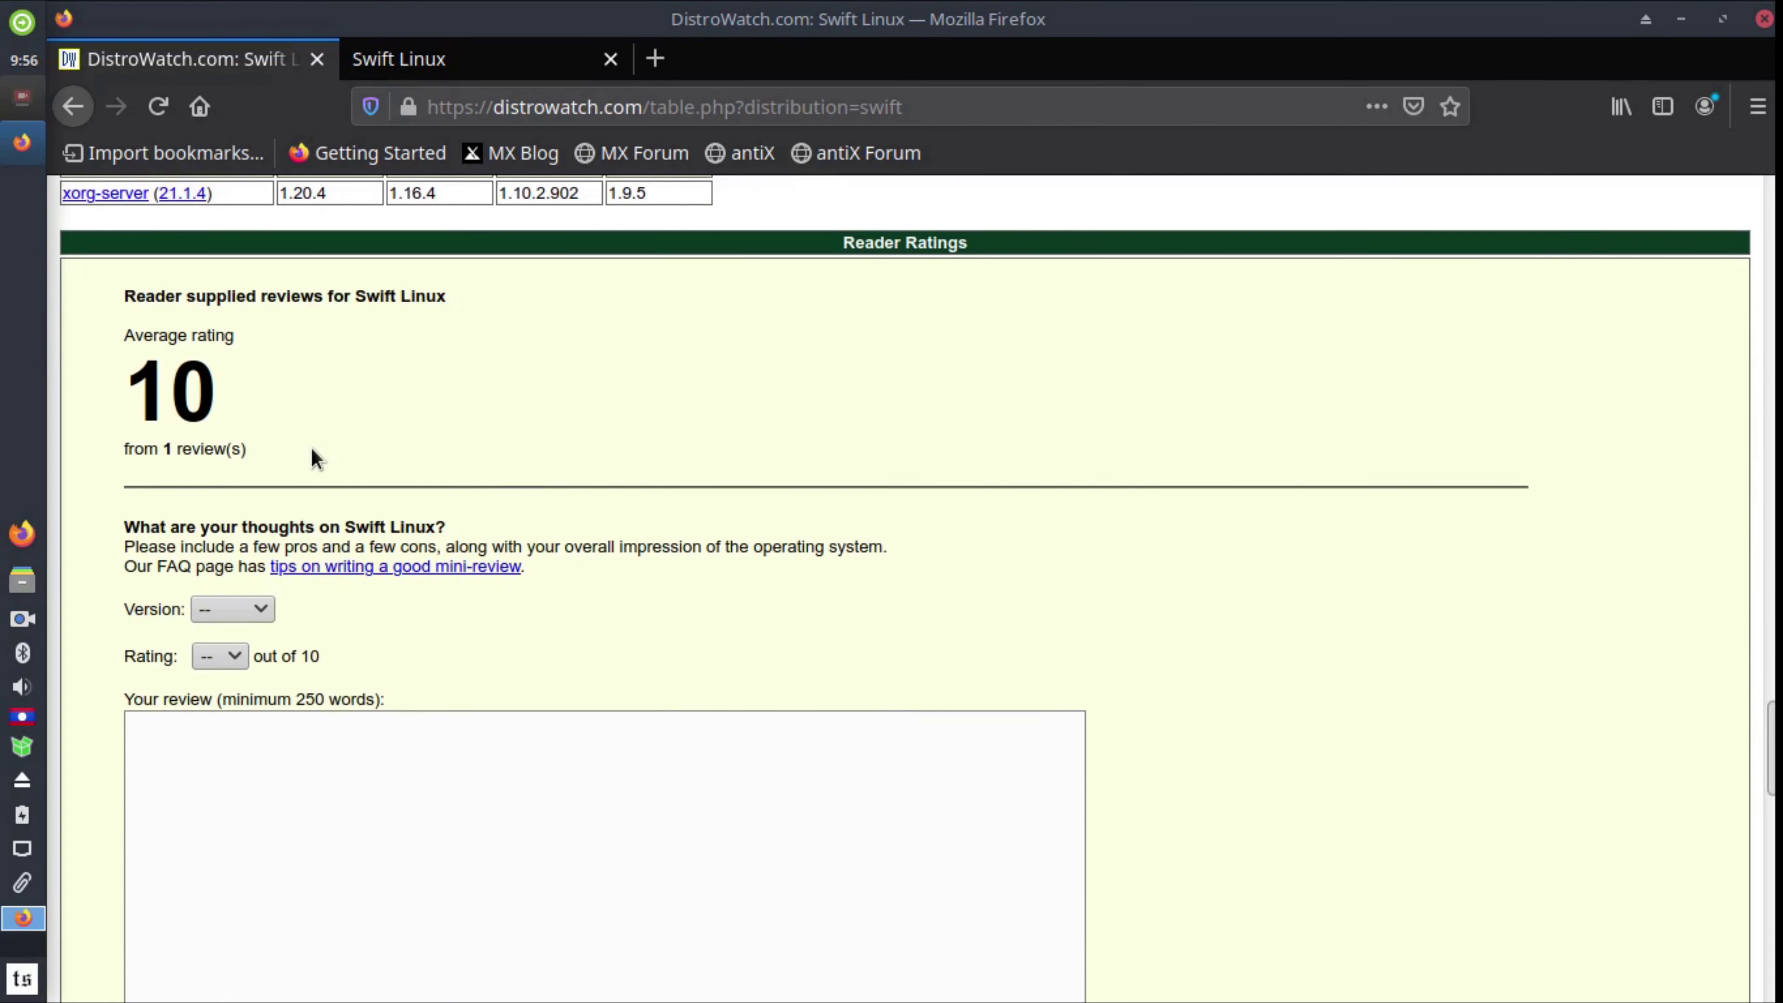
pyautogui.scroll(-10, 453, 390)
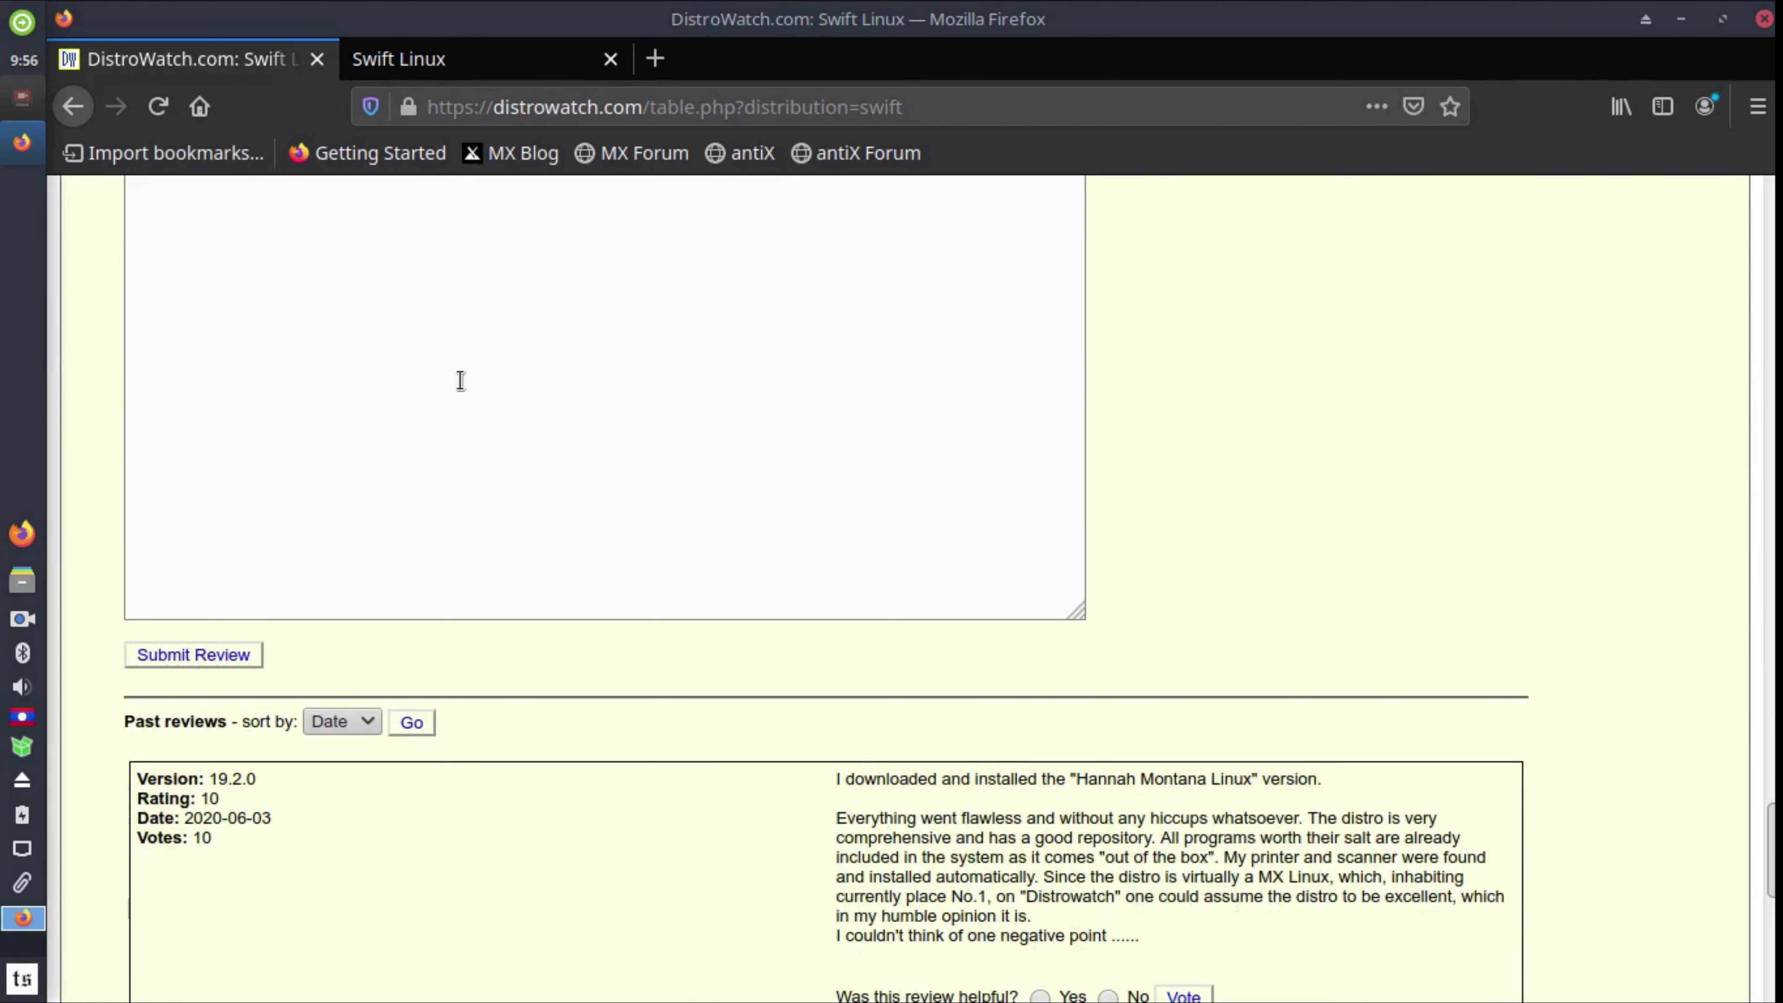
pyautogui.scroll(-3, 461, 380)
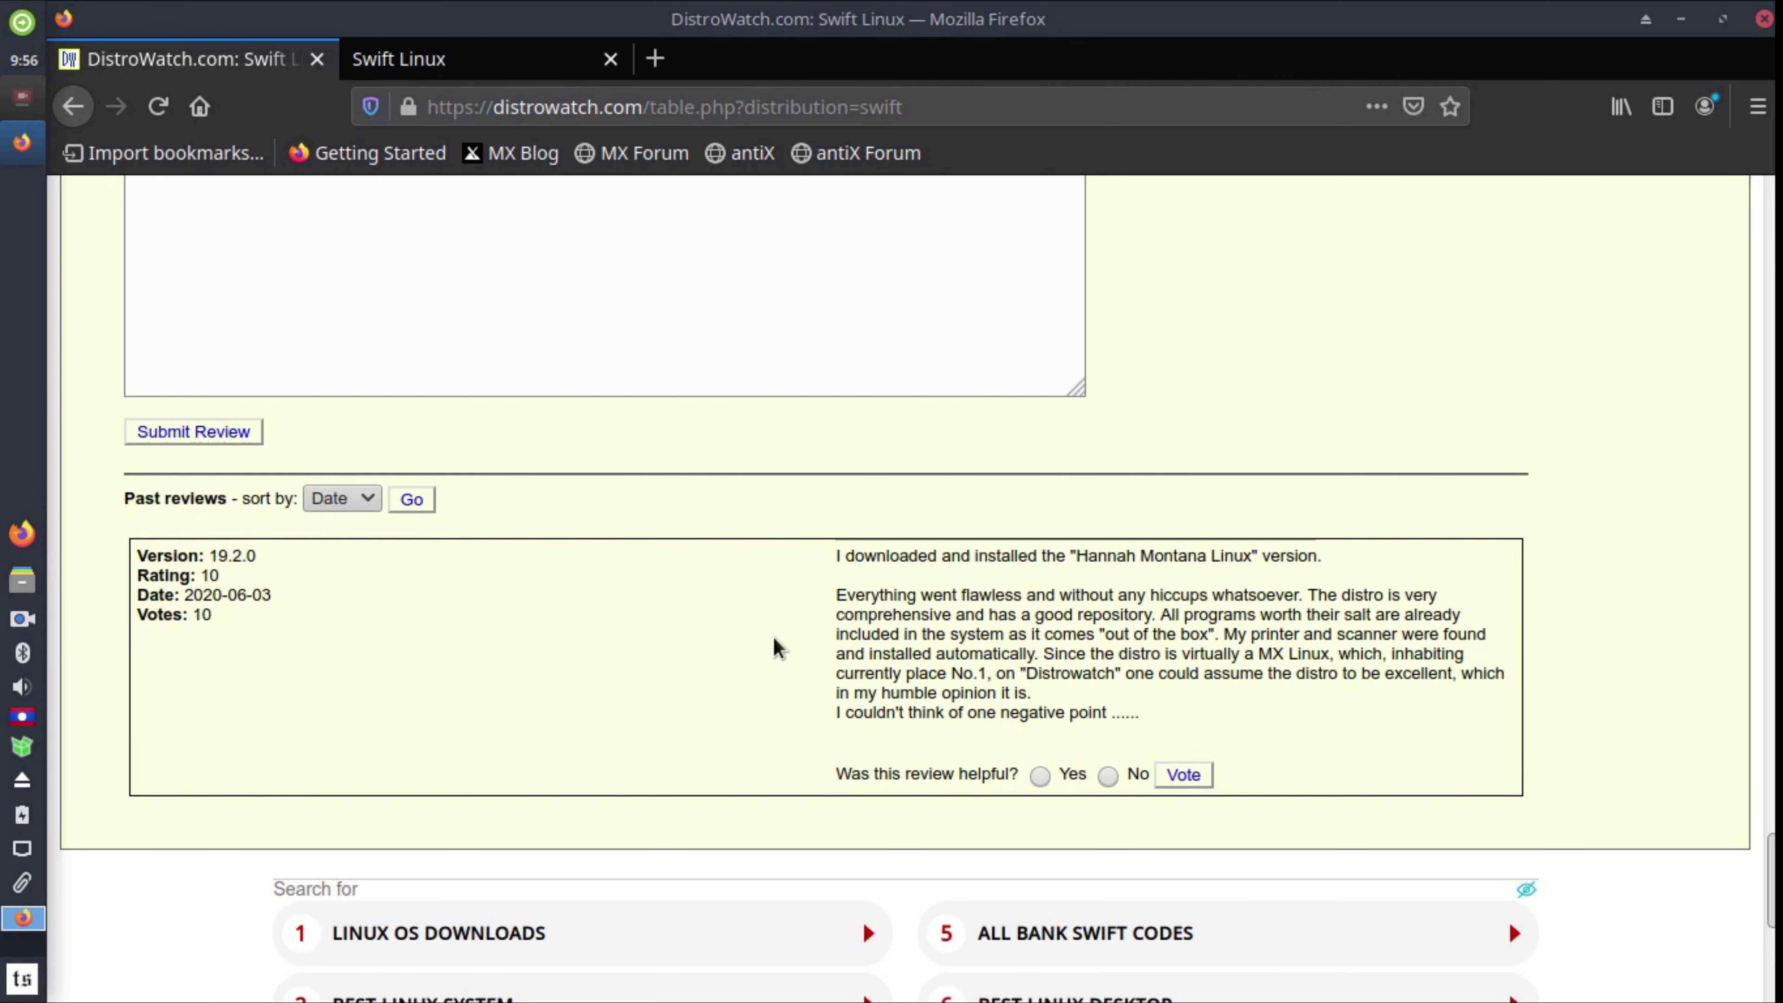
pyautogui.scroll(-1, 768, 623)
pyautogui.scroll(-7, 770, 633)
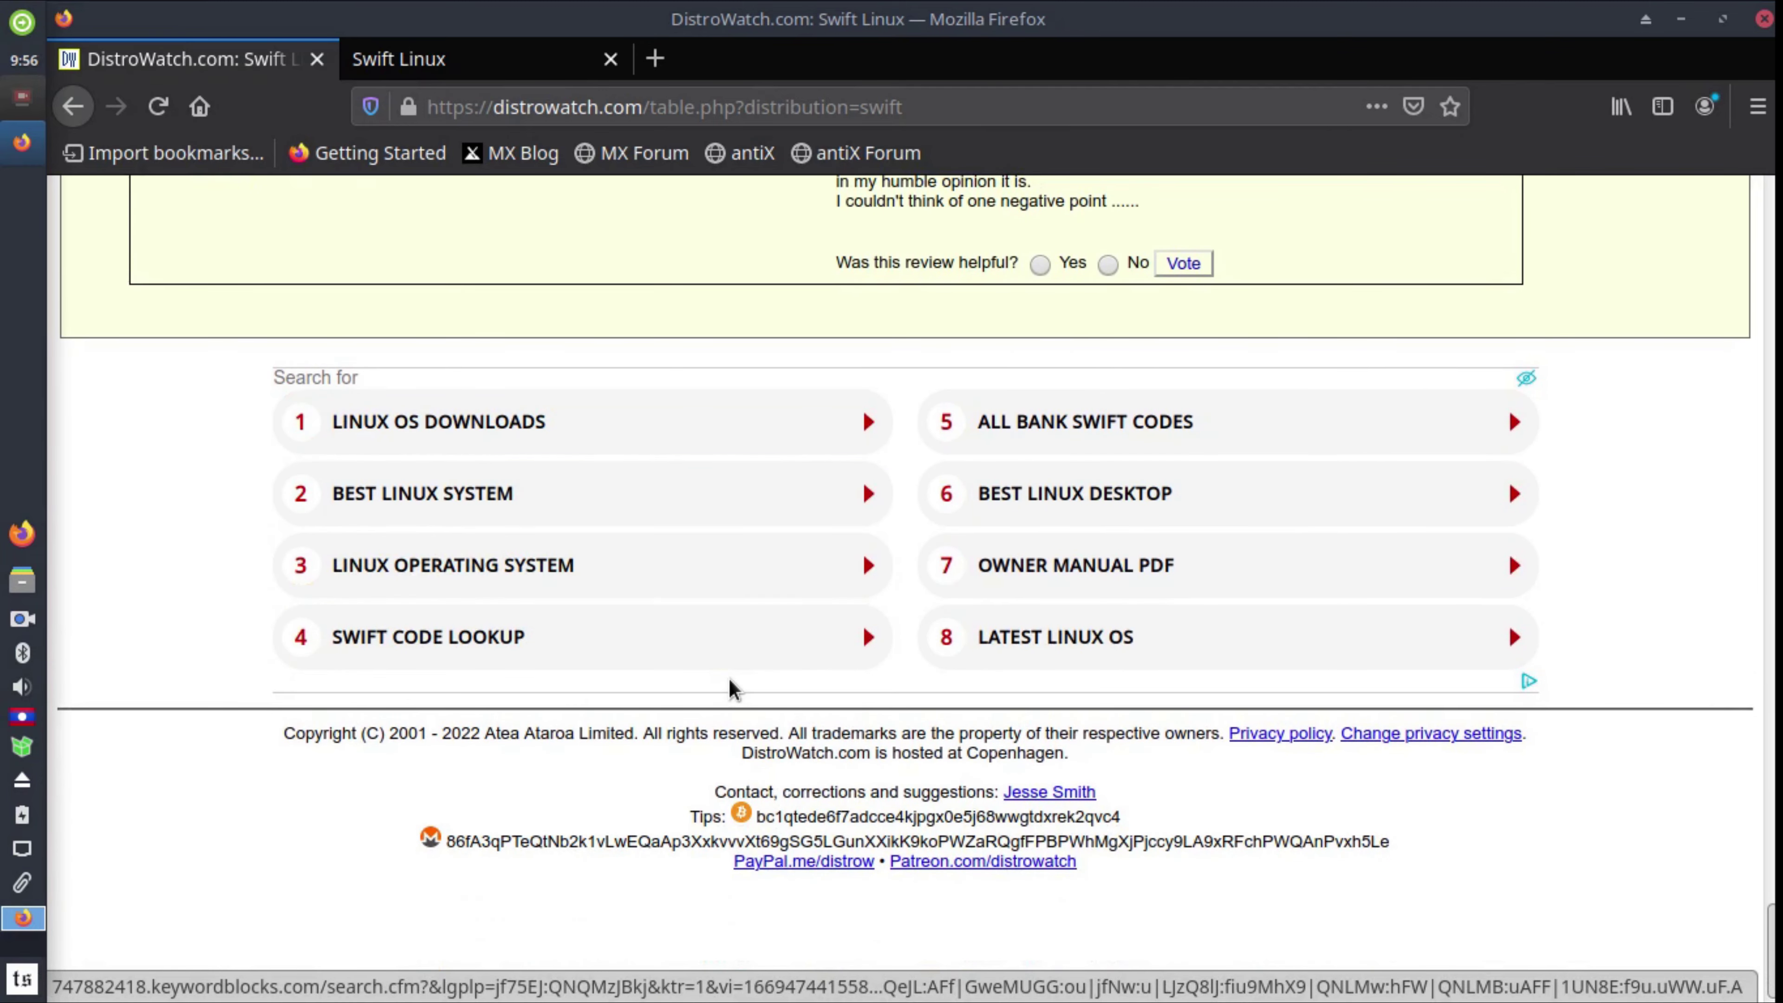
pyautogui.scroll(20, 401, 795)
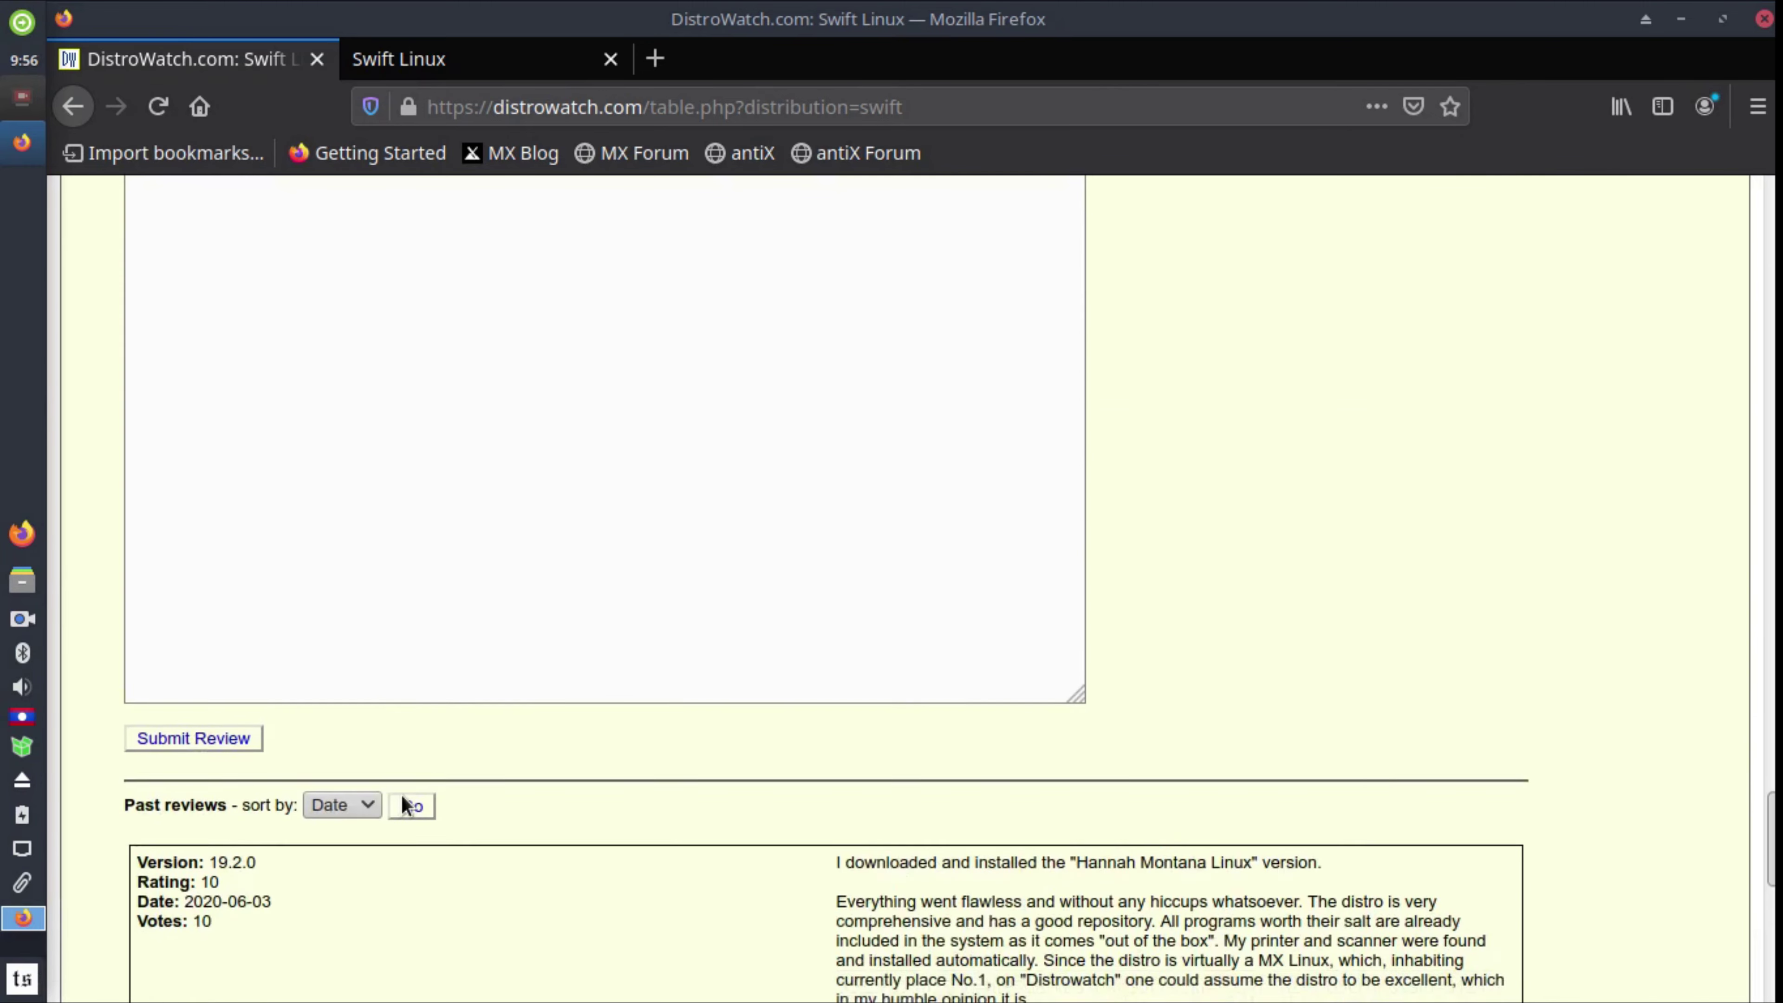
pyautogui.scroll(20, 401, 793)
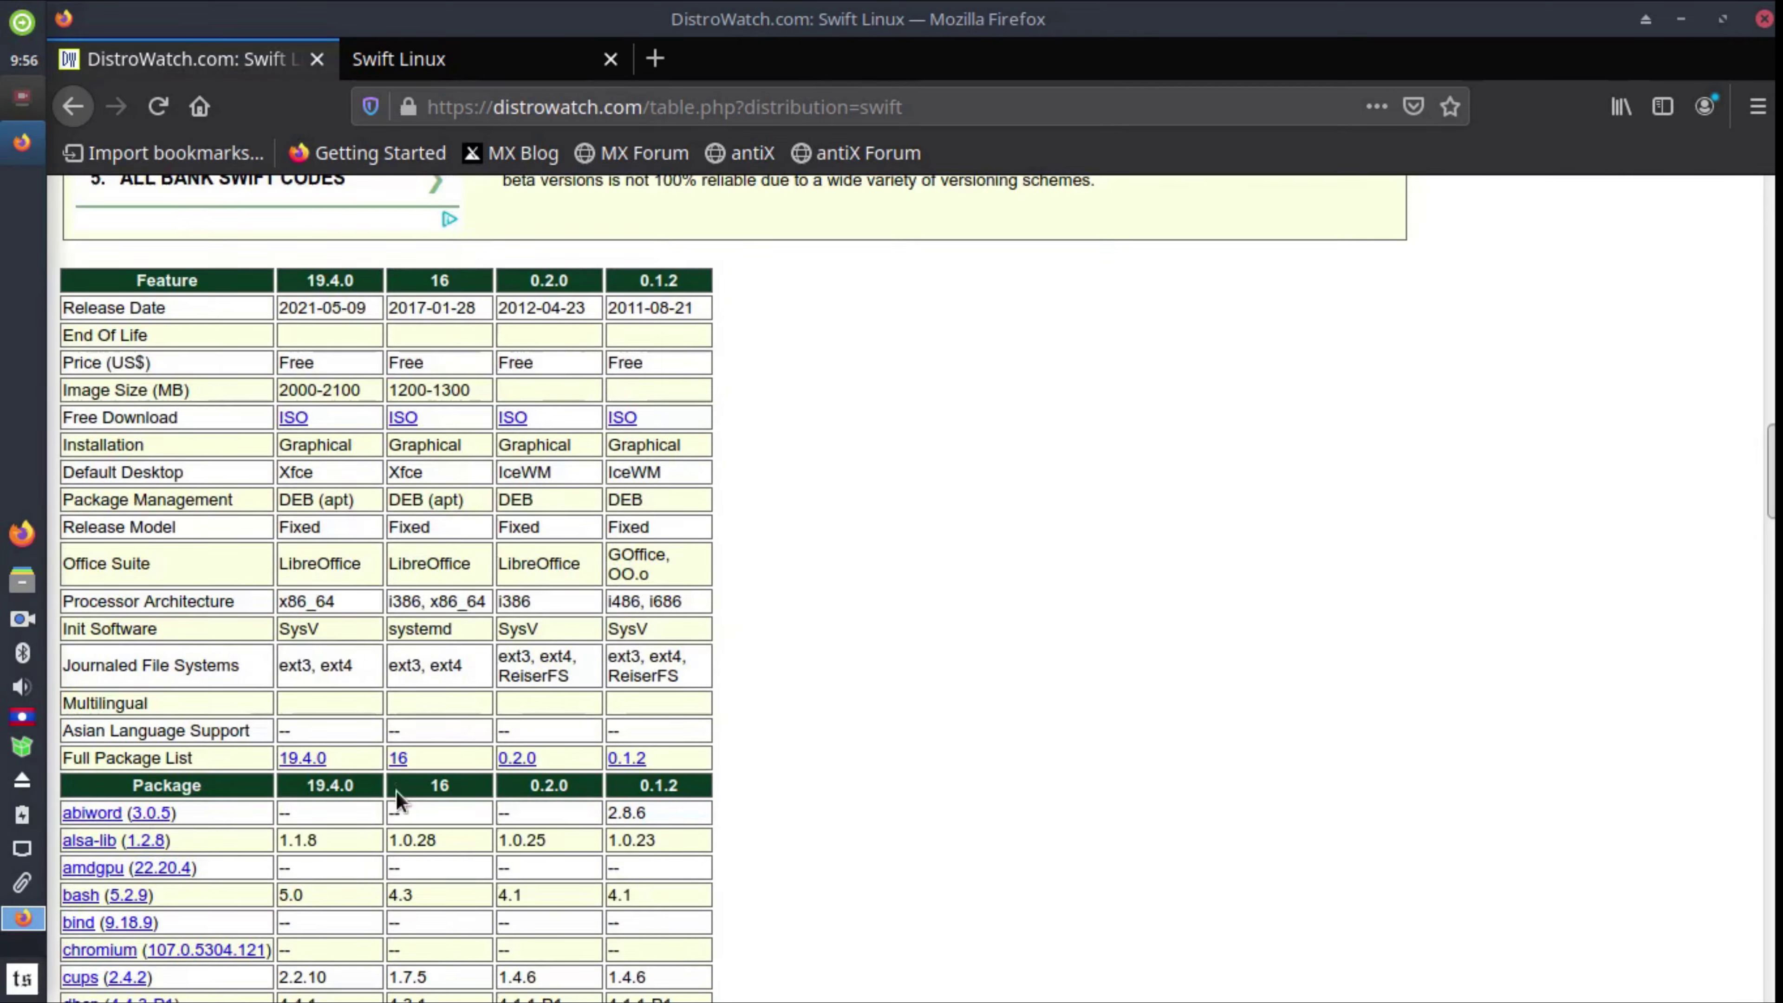
pyautogui.scroll(-3, 479, 663)
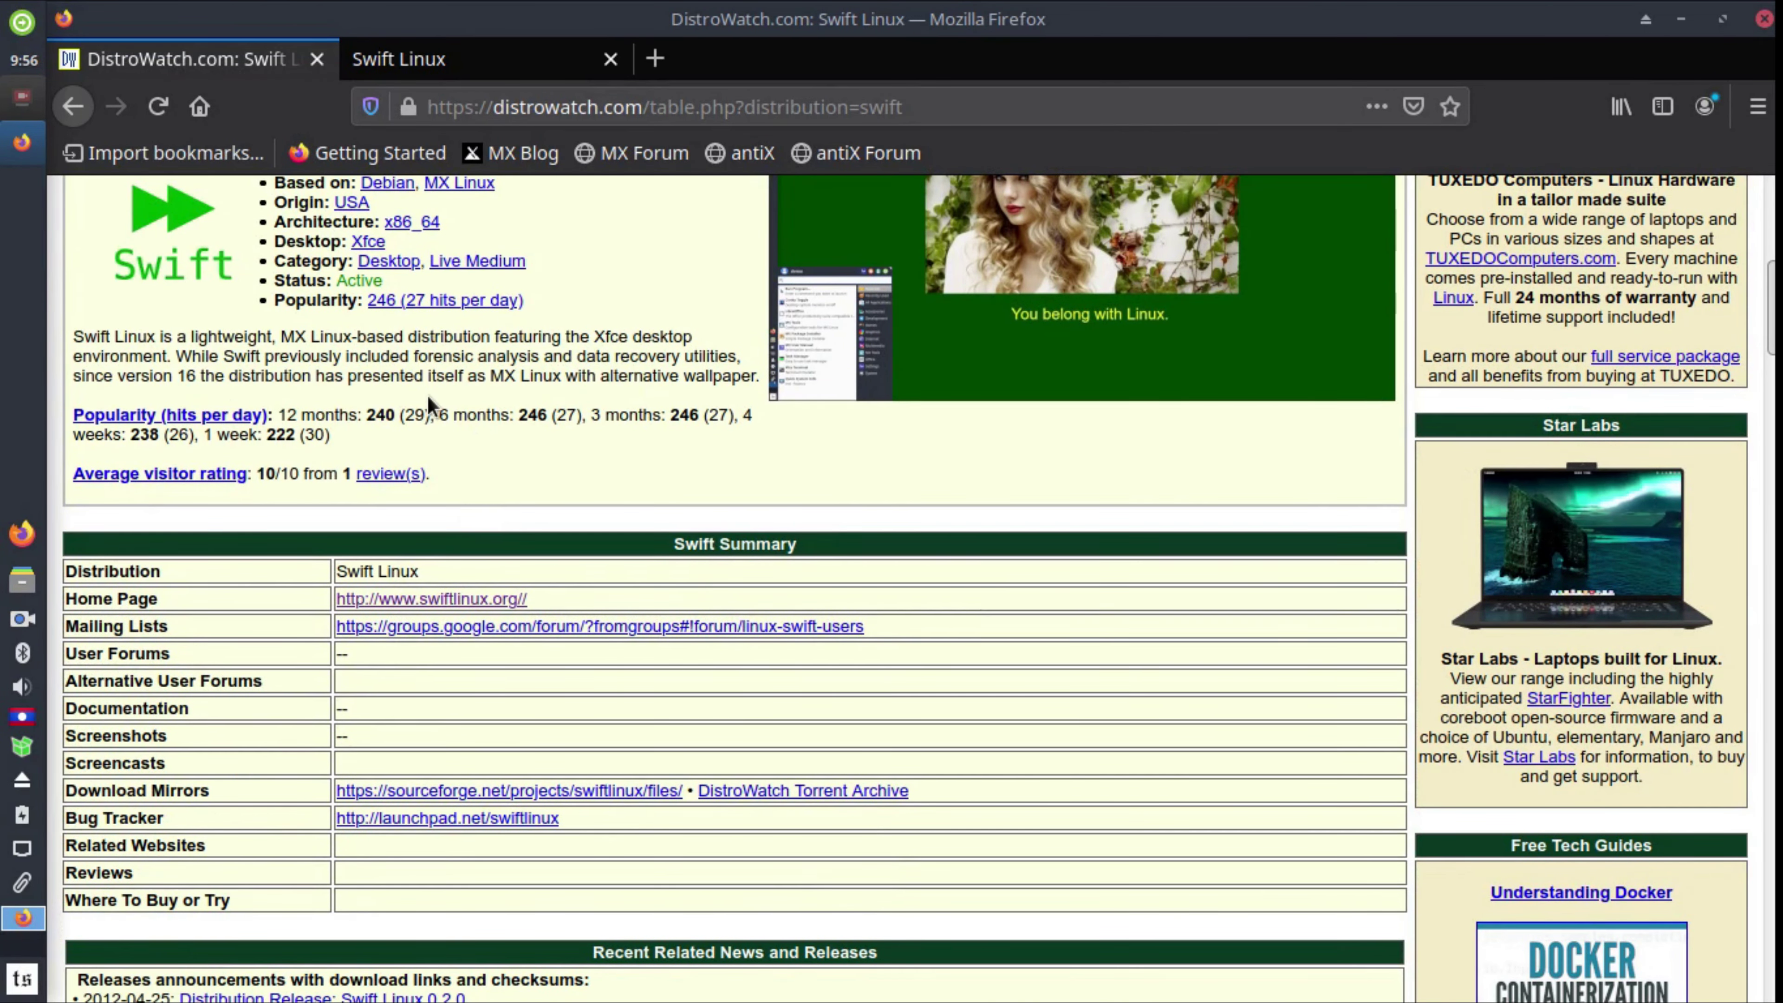
pyautogui.scroll(8, 426, 397)
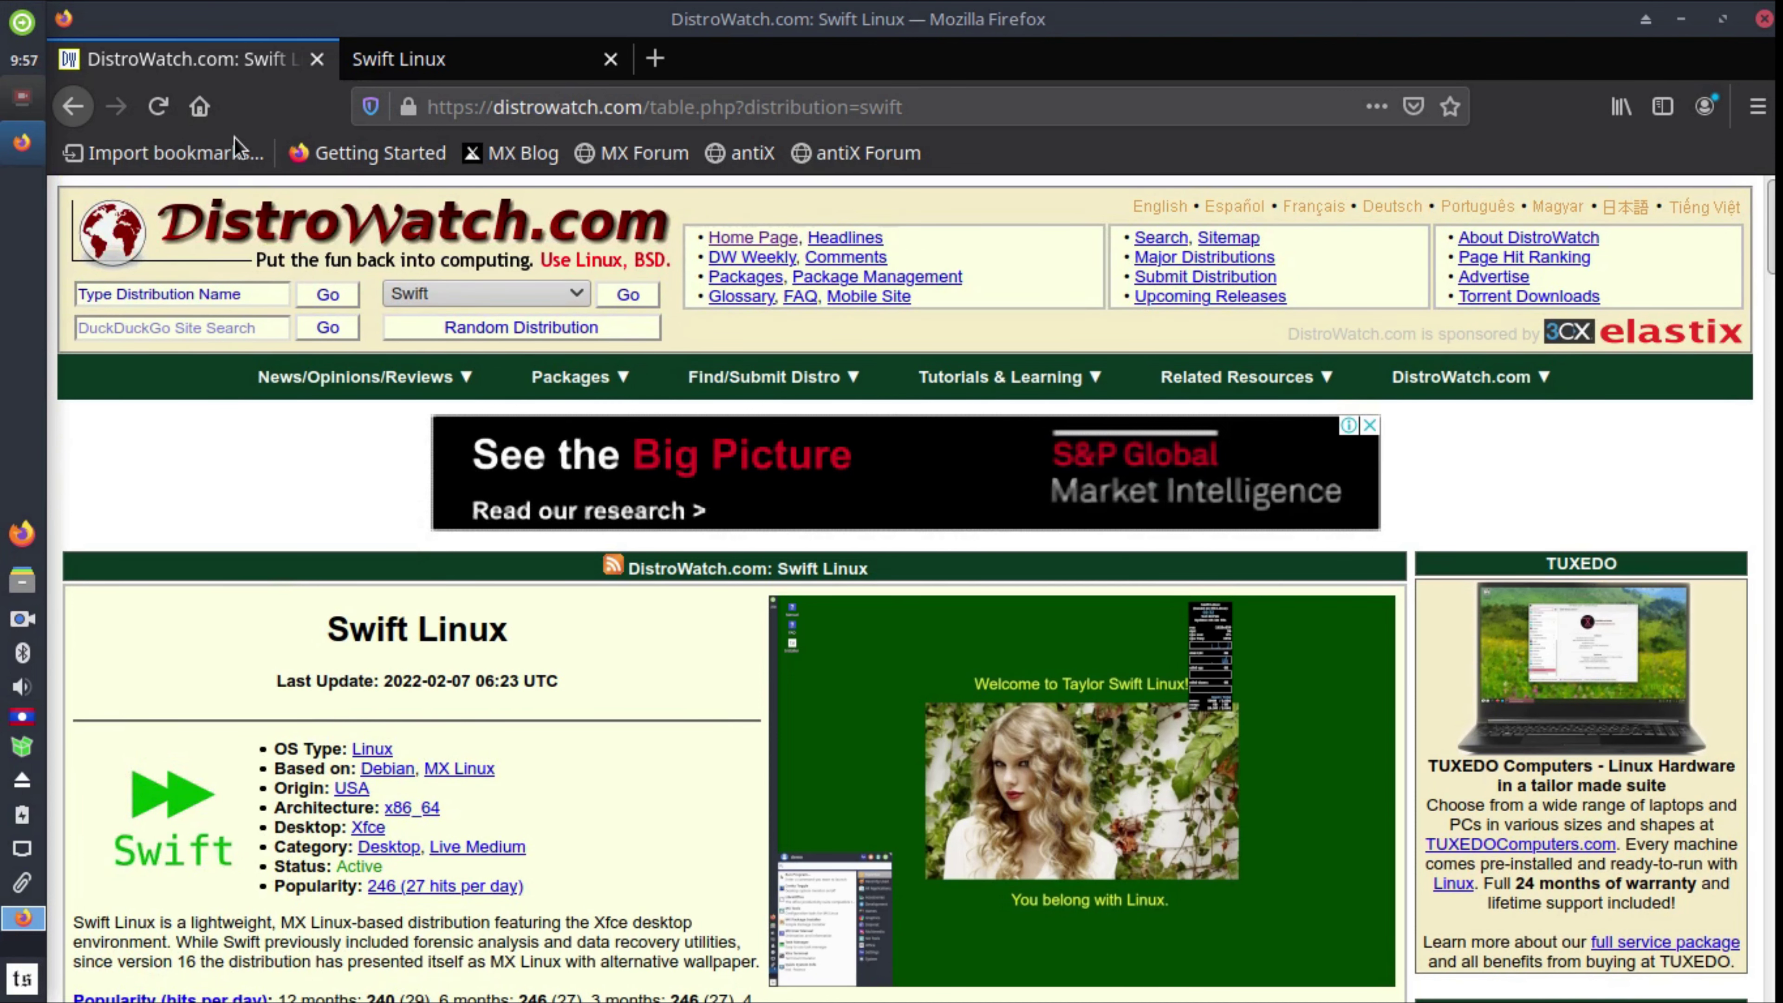
# Step: Show the already open Swift Linux home page at swiftlinux.org
pyautogui.click(522, 63)
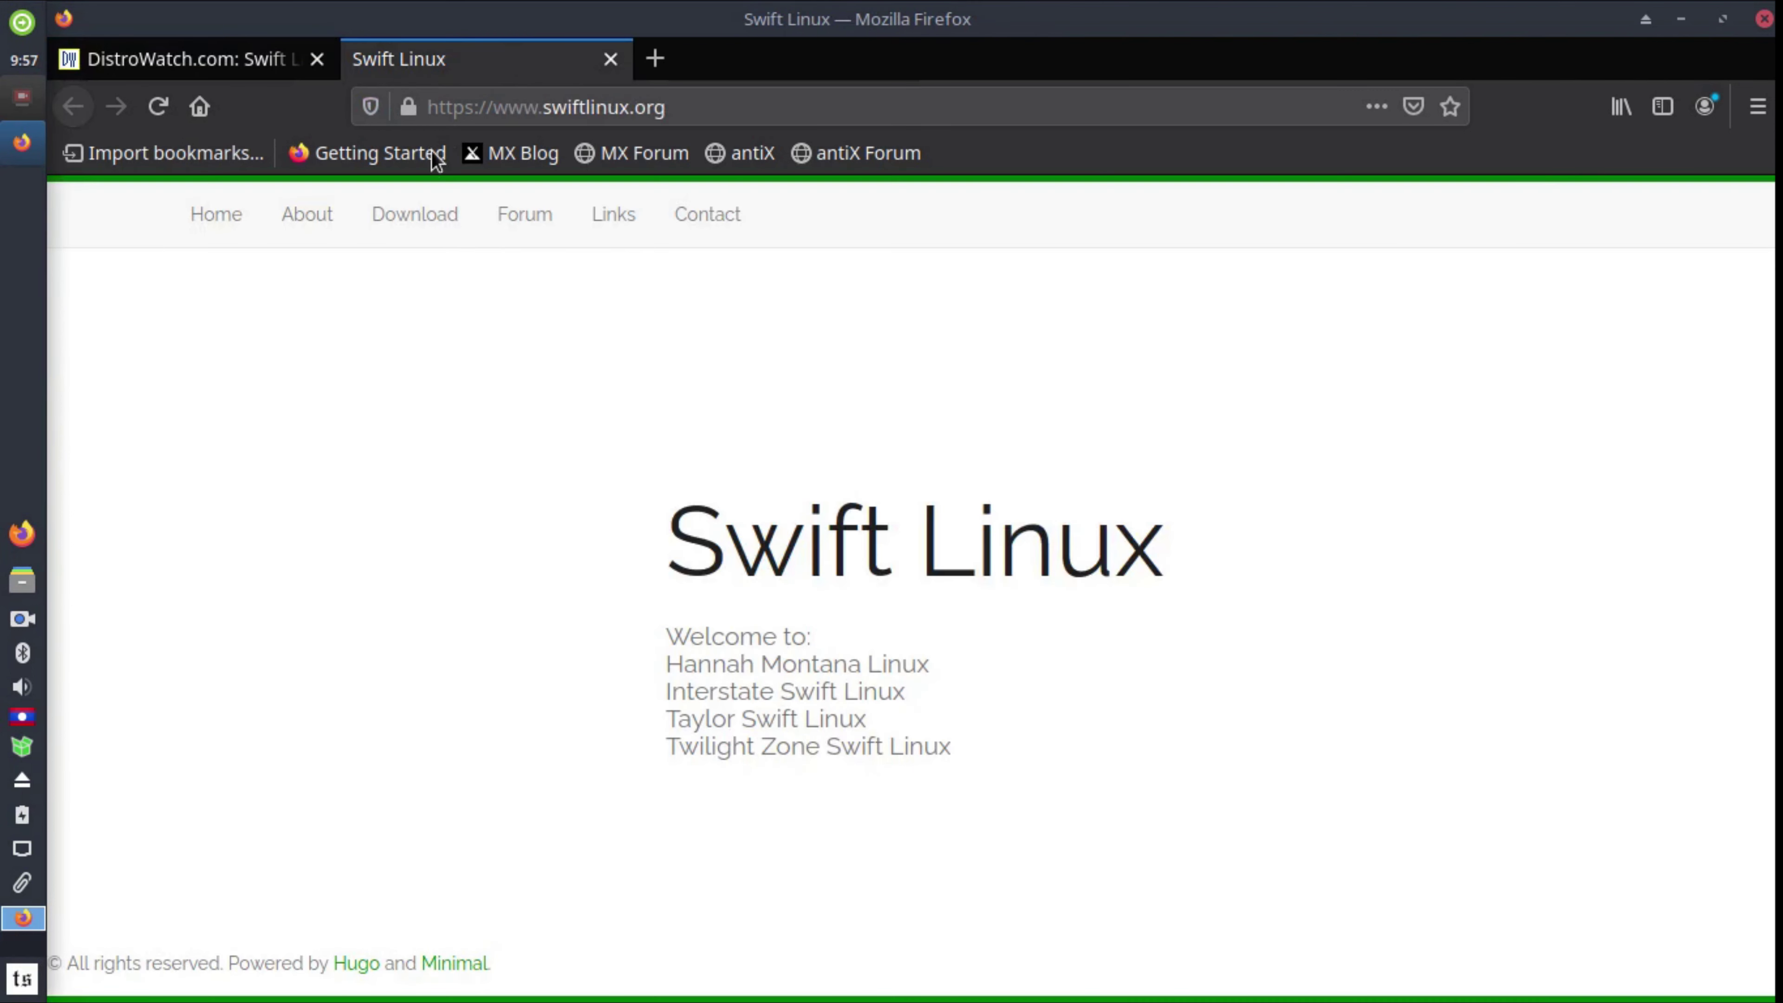